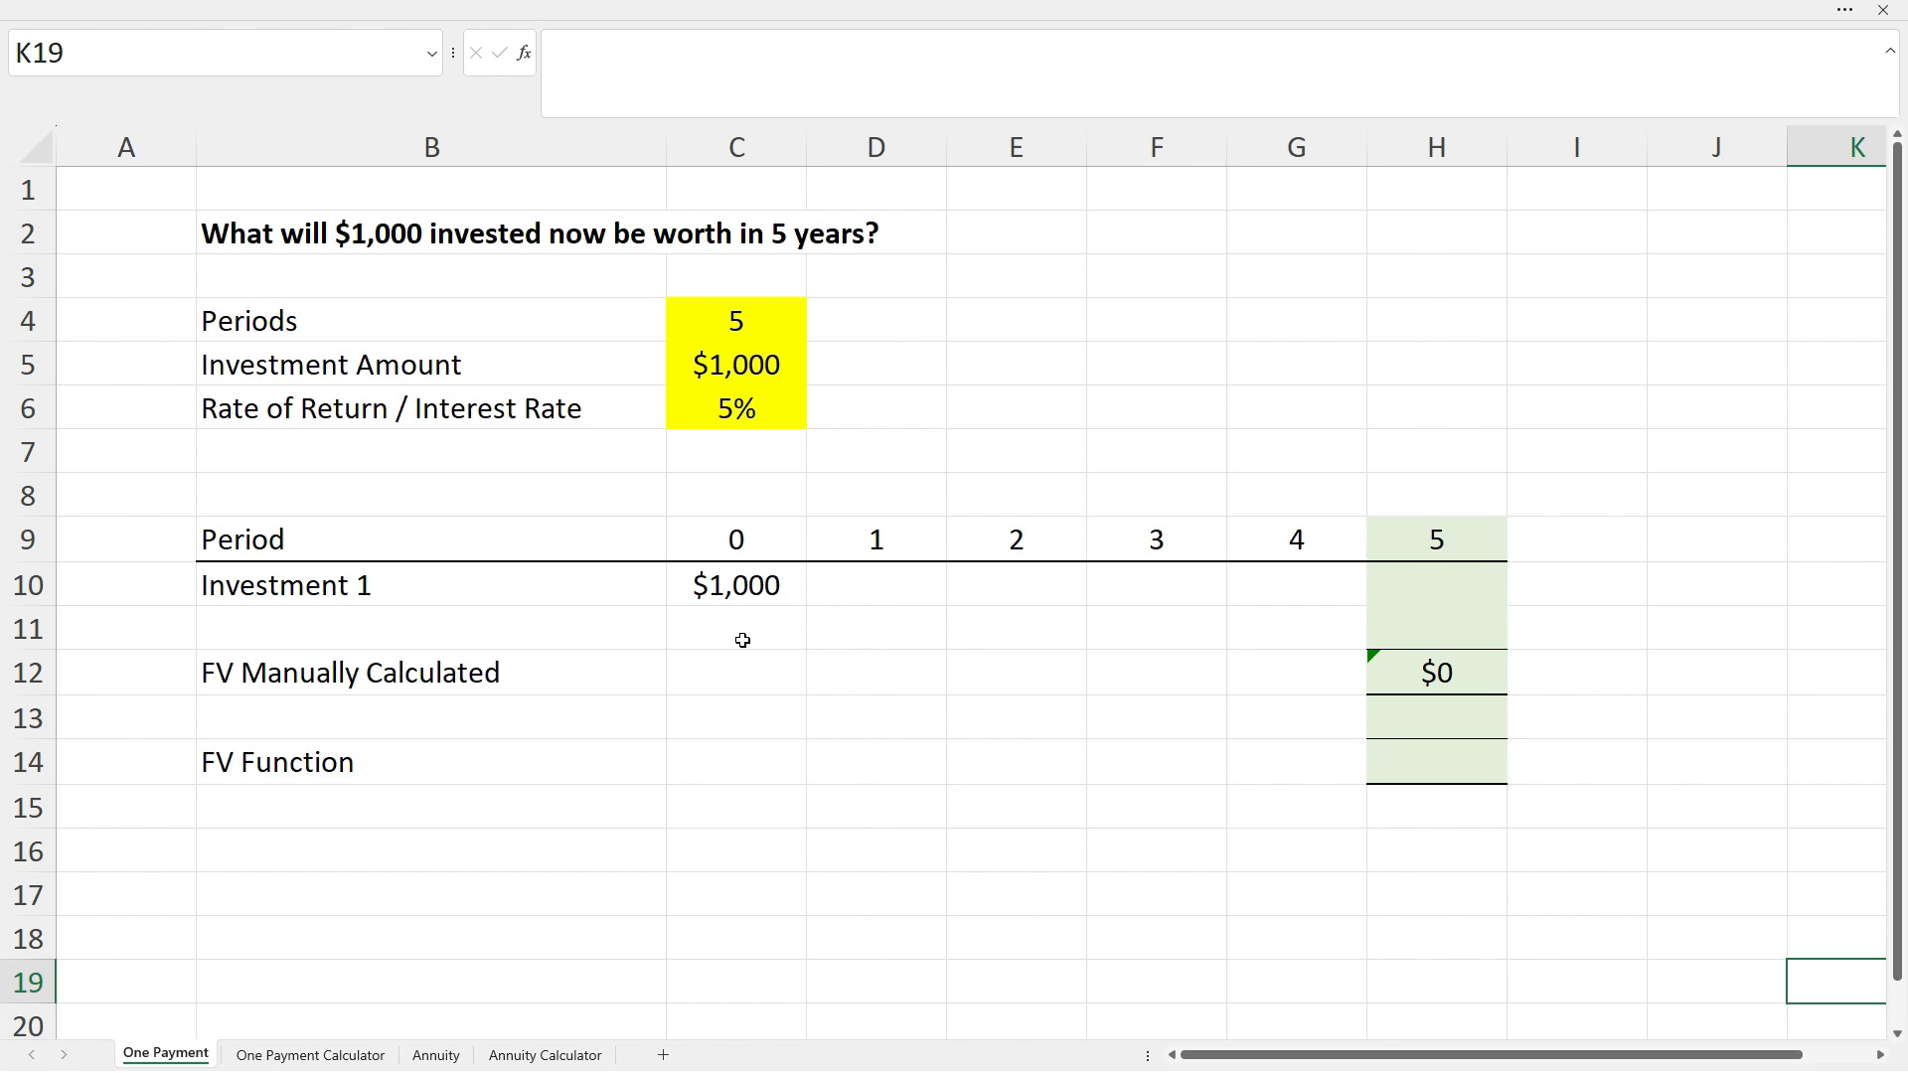
- Inspect the formula behind the period 0 investment value in C10
{"action": "left_click", "coordinate": [750, 586]}
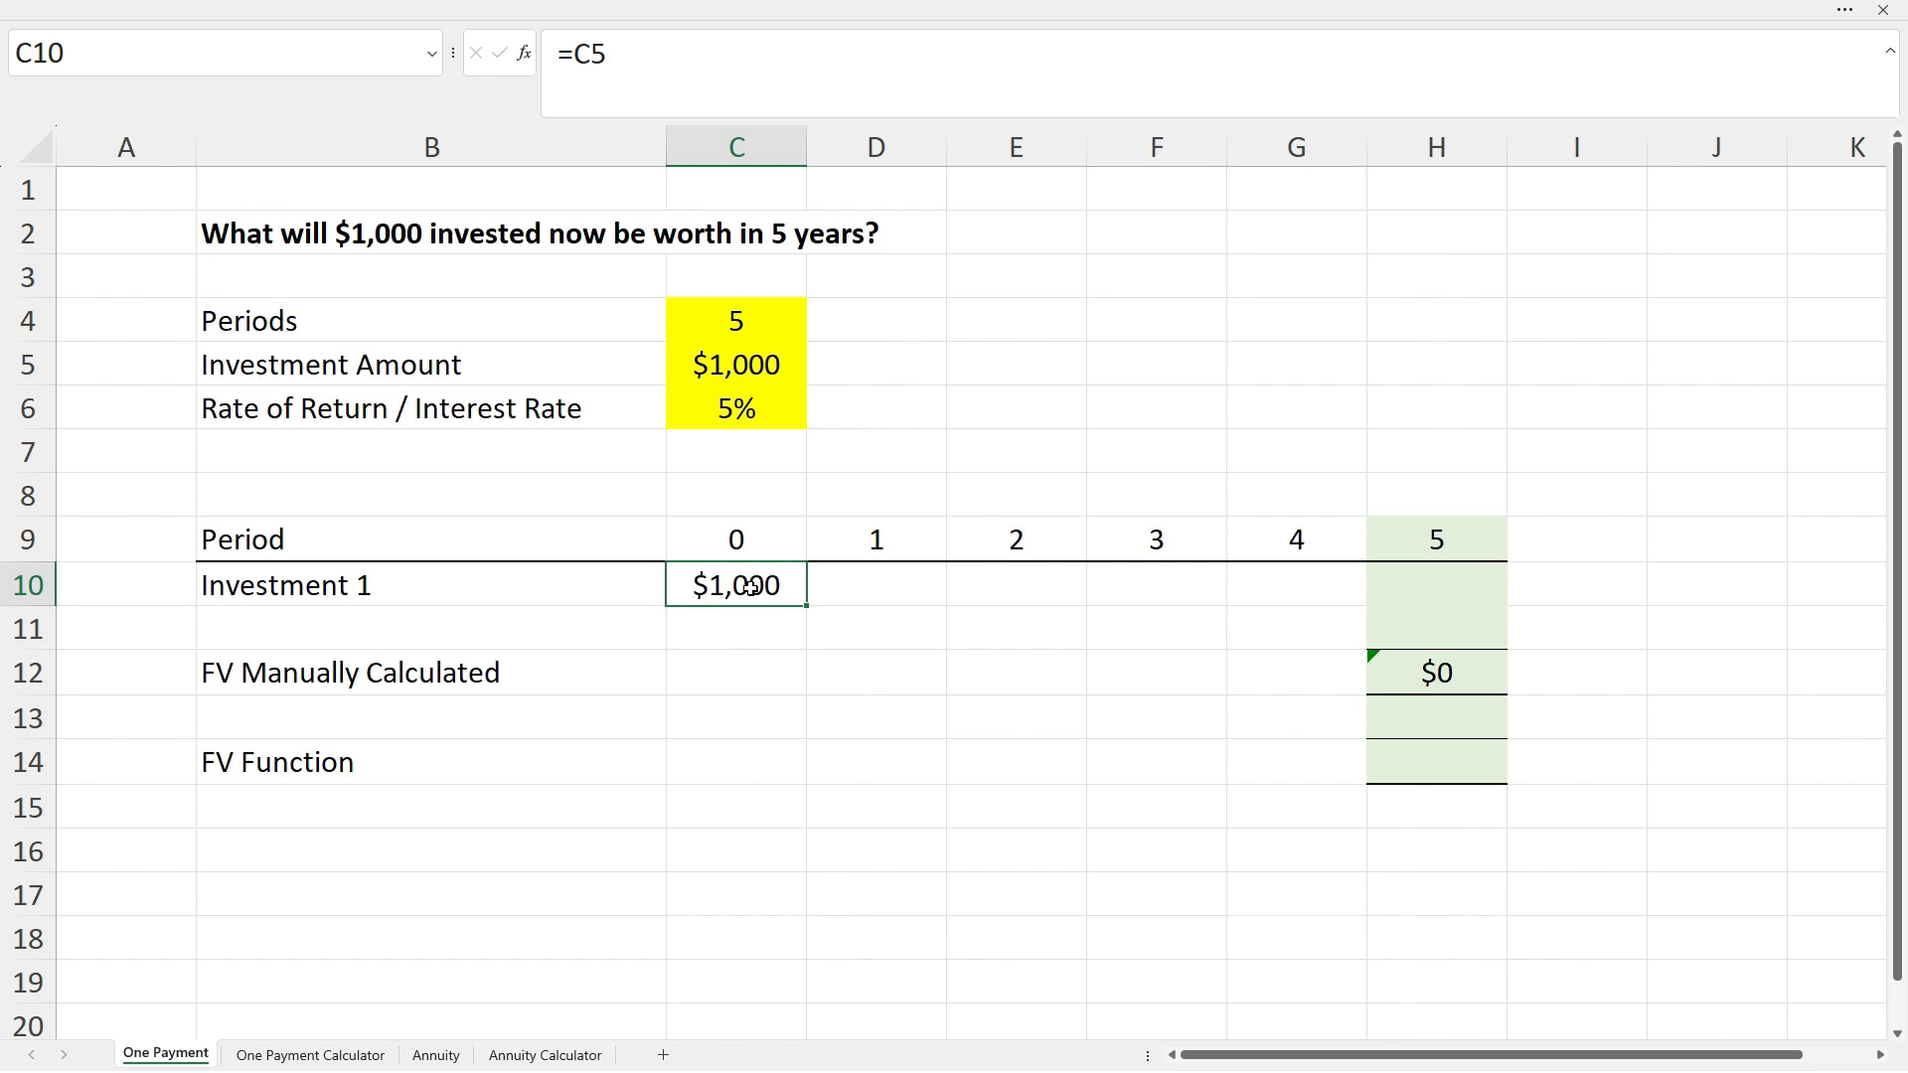
{"action": "left_click", "coordinate": [652, 58]}
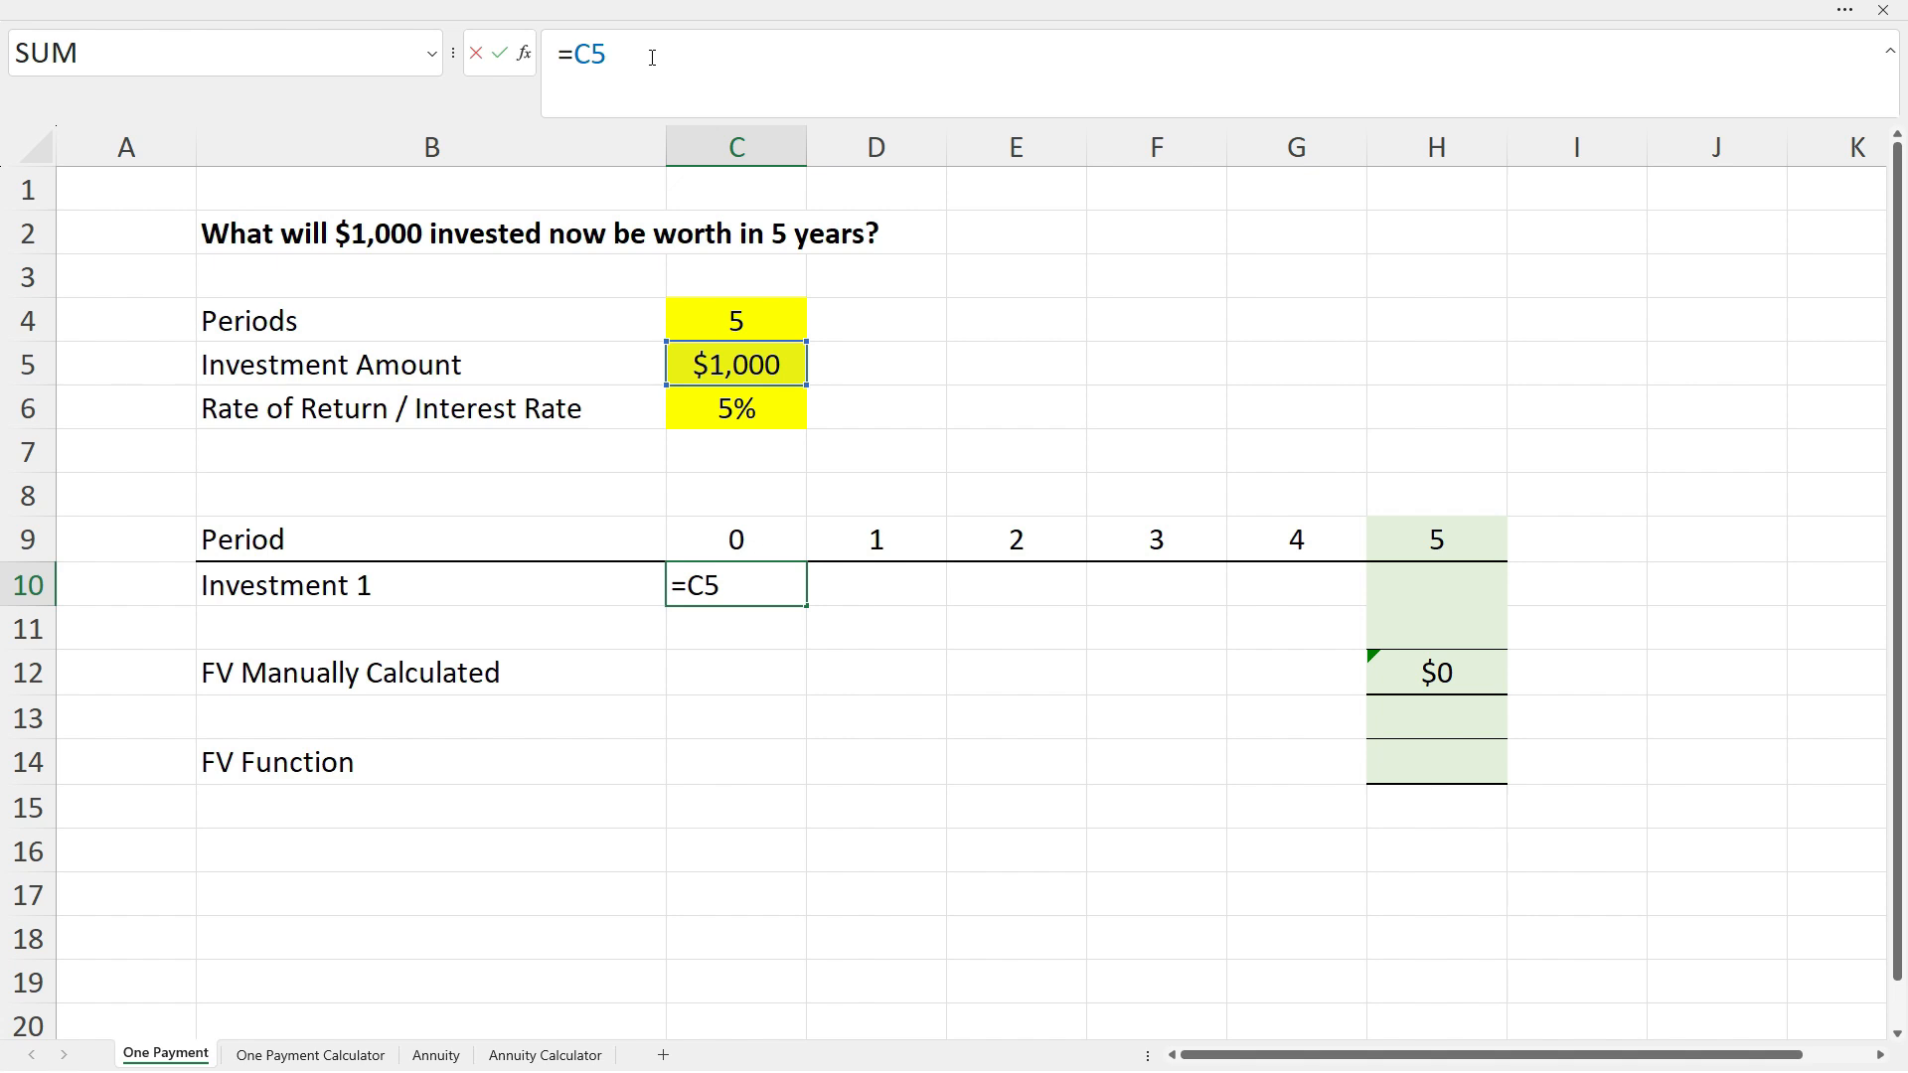
{"action": "key", "text": "ctrl+Return"}
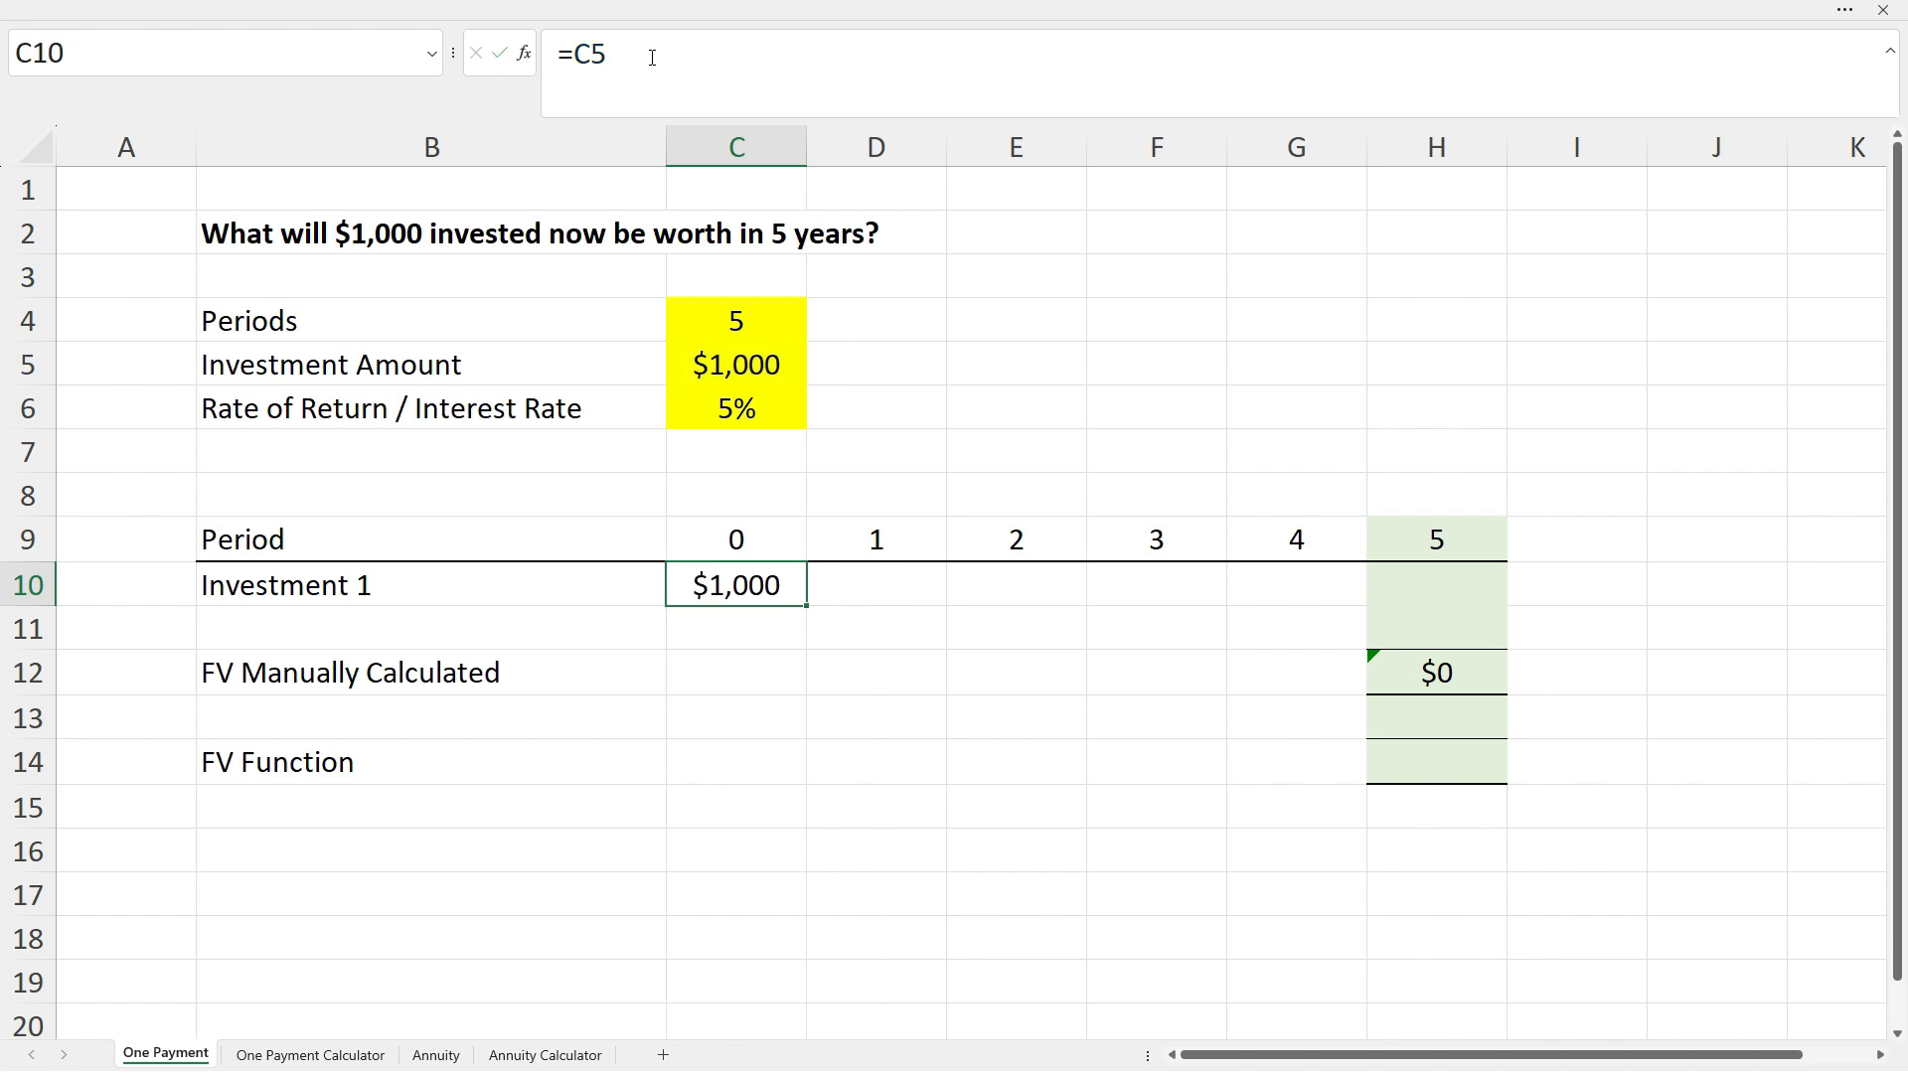
- Enter the formula =C10*(1+$C$6) in D10 to grow the investment by the interest rate for period 1
{"action": "left_click", "coordinate": [850, 595]}
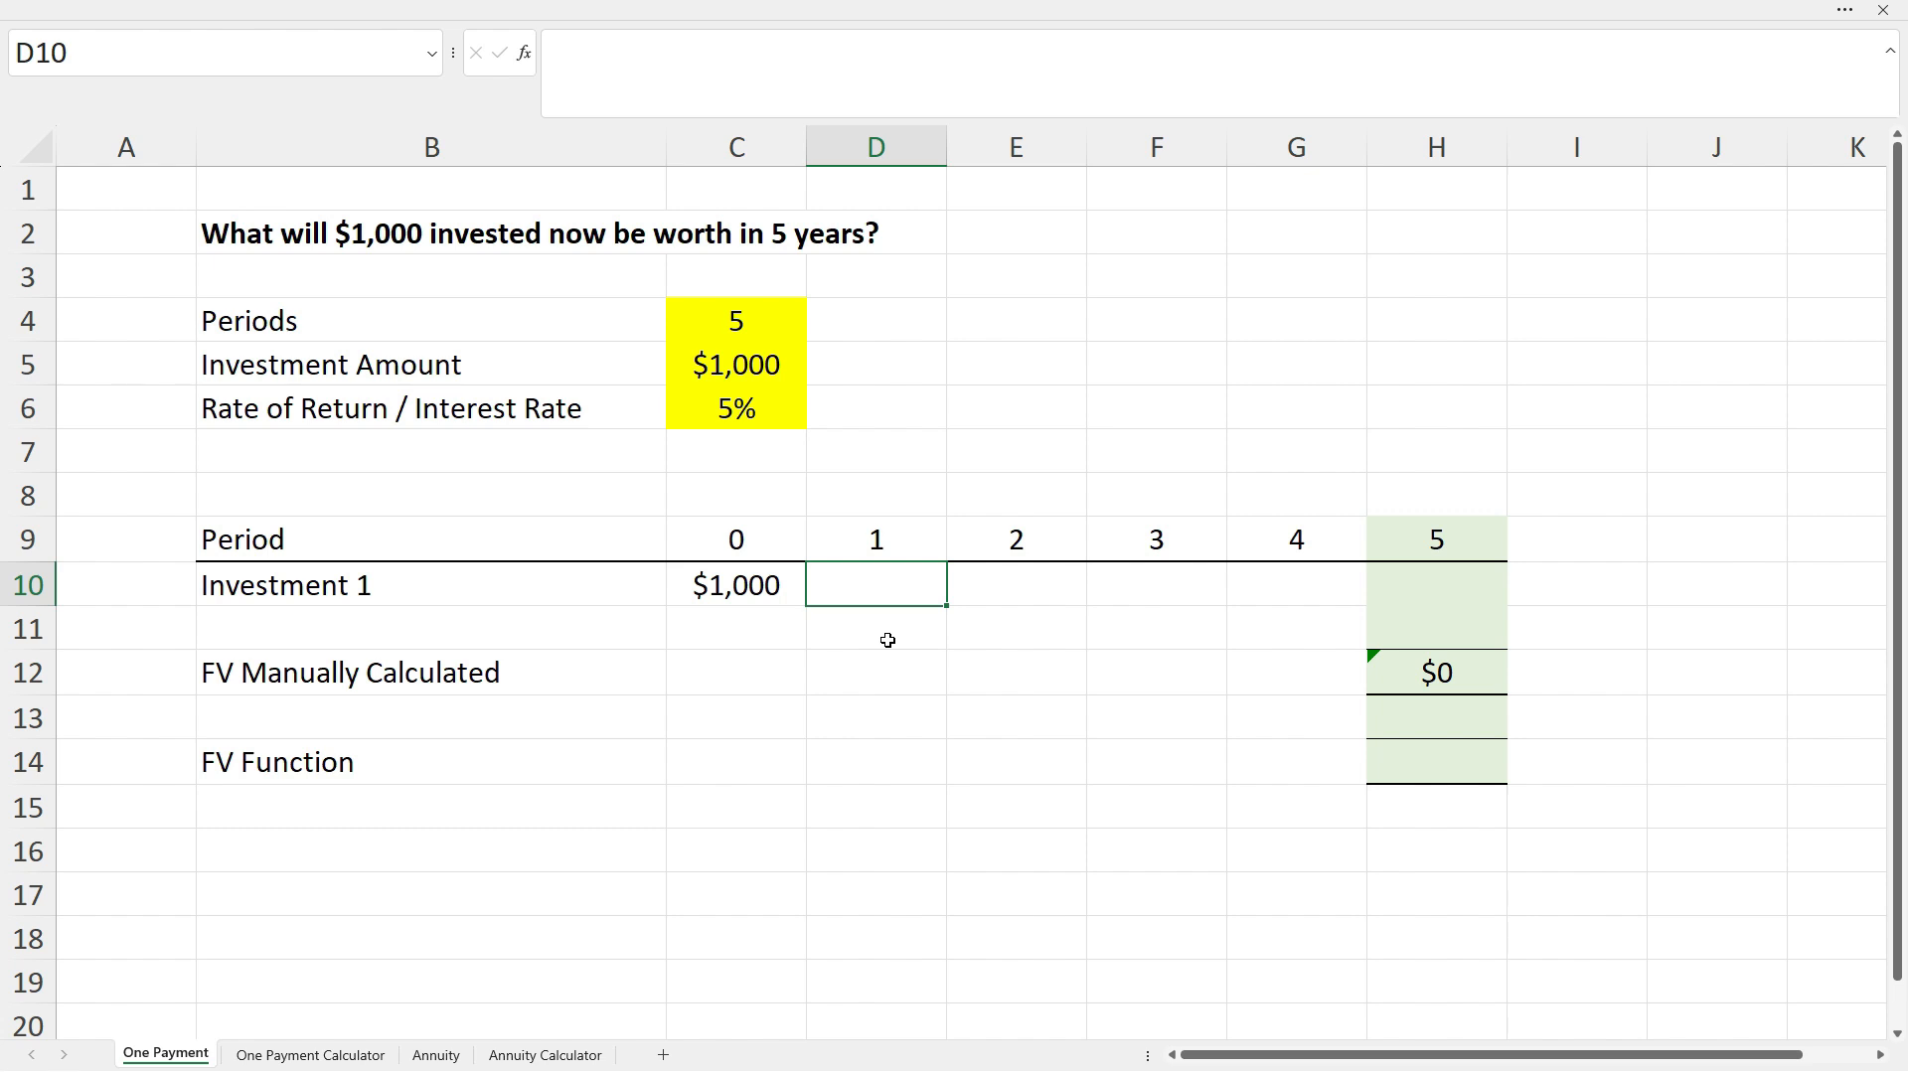
{"action": "type", "text": "="}
{"action": "left_click", "coordinate": [763, 586]}
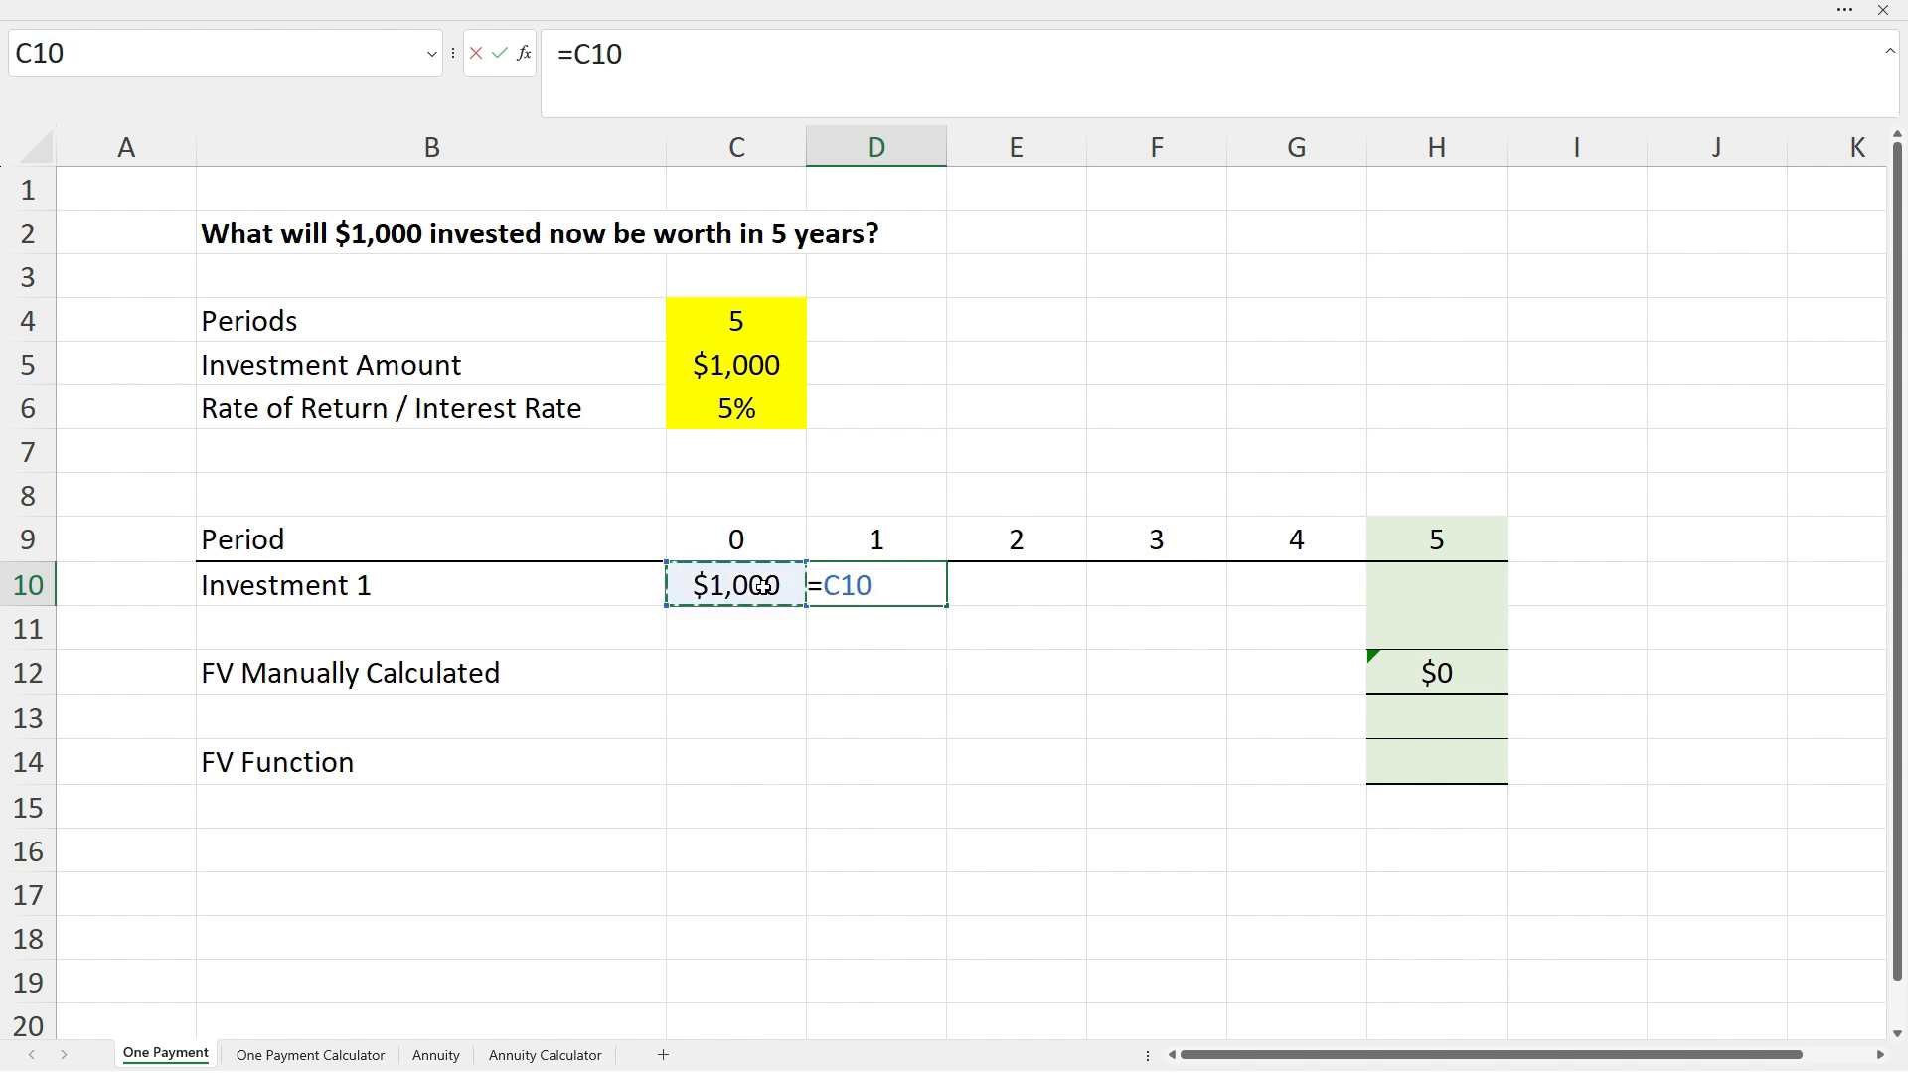
{"action": "type", "text": "*("}
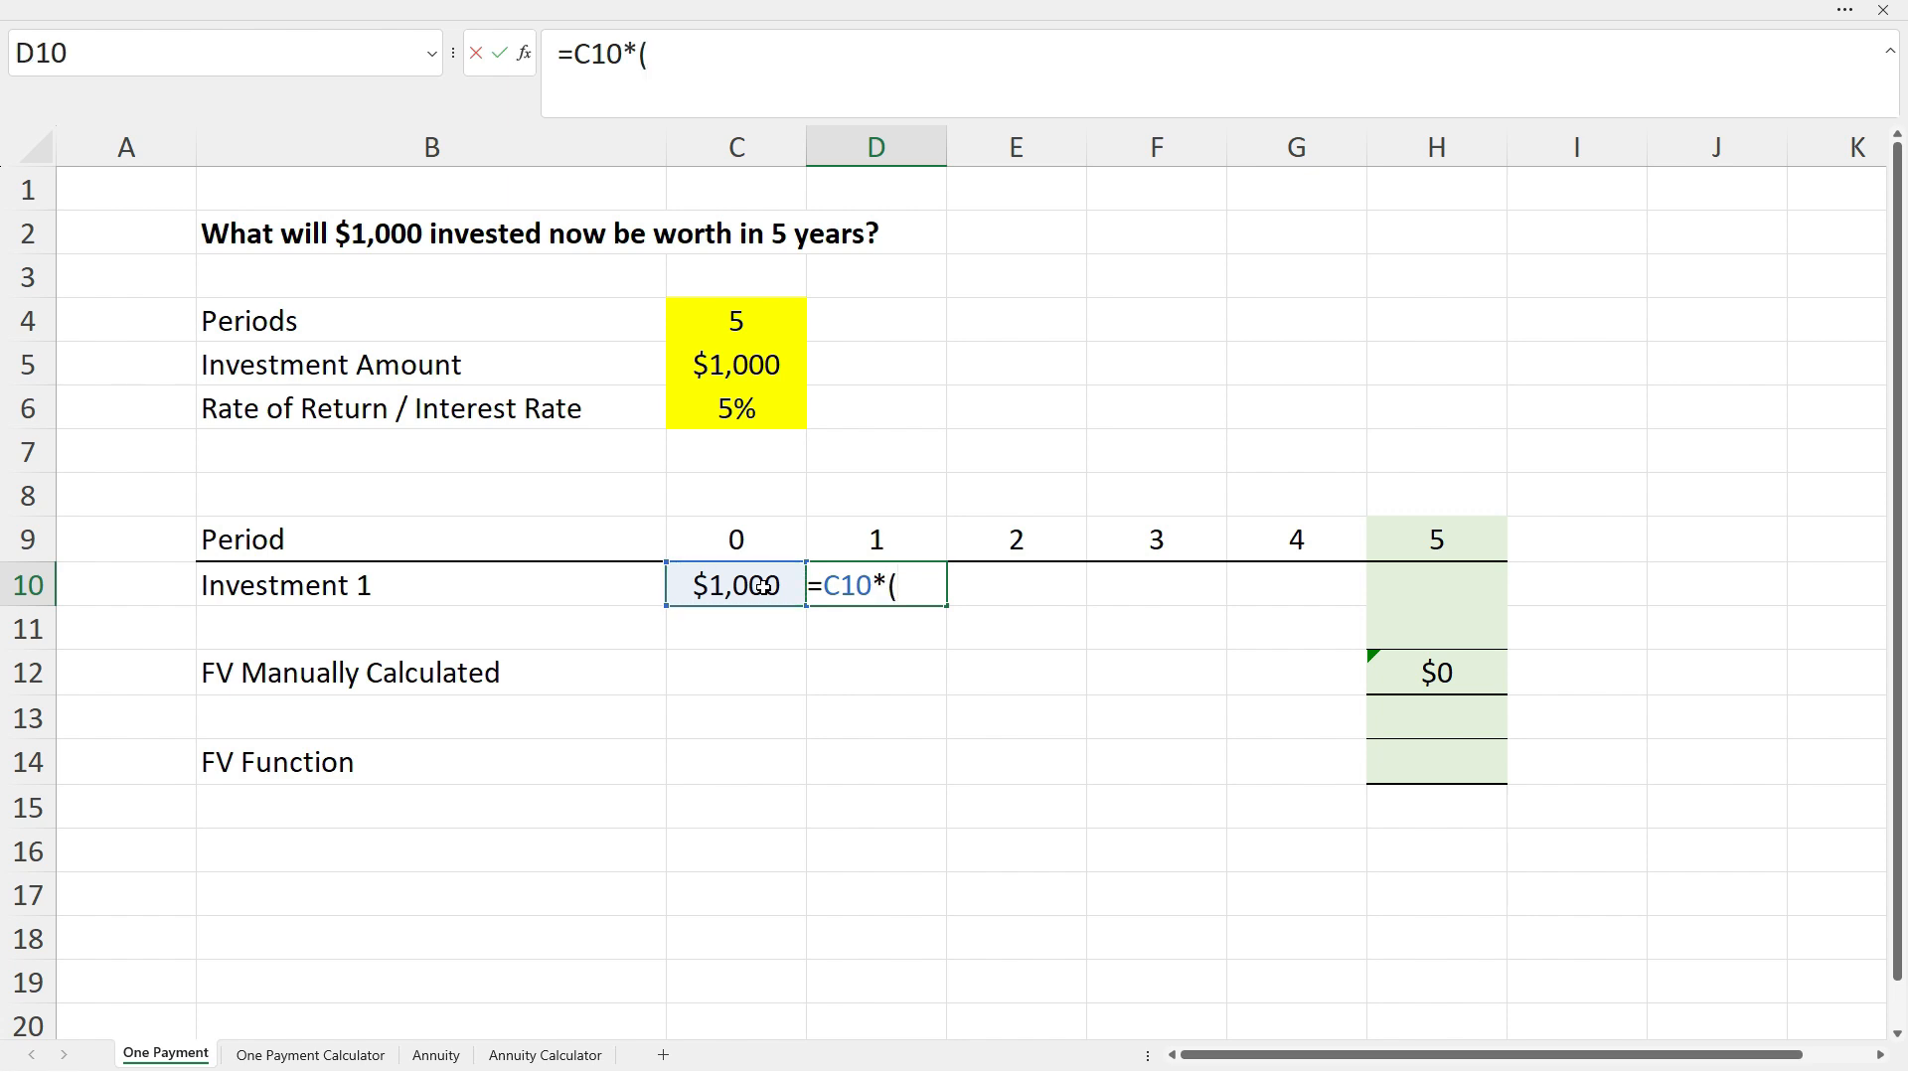
{"action": "type", "text": "1+"}
{"action": "left_click", "coordinate": [729, 413]}
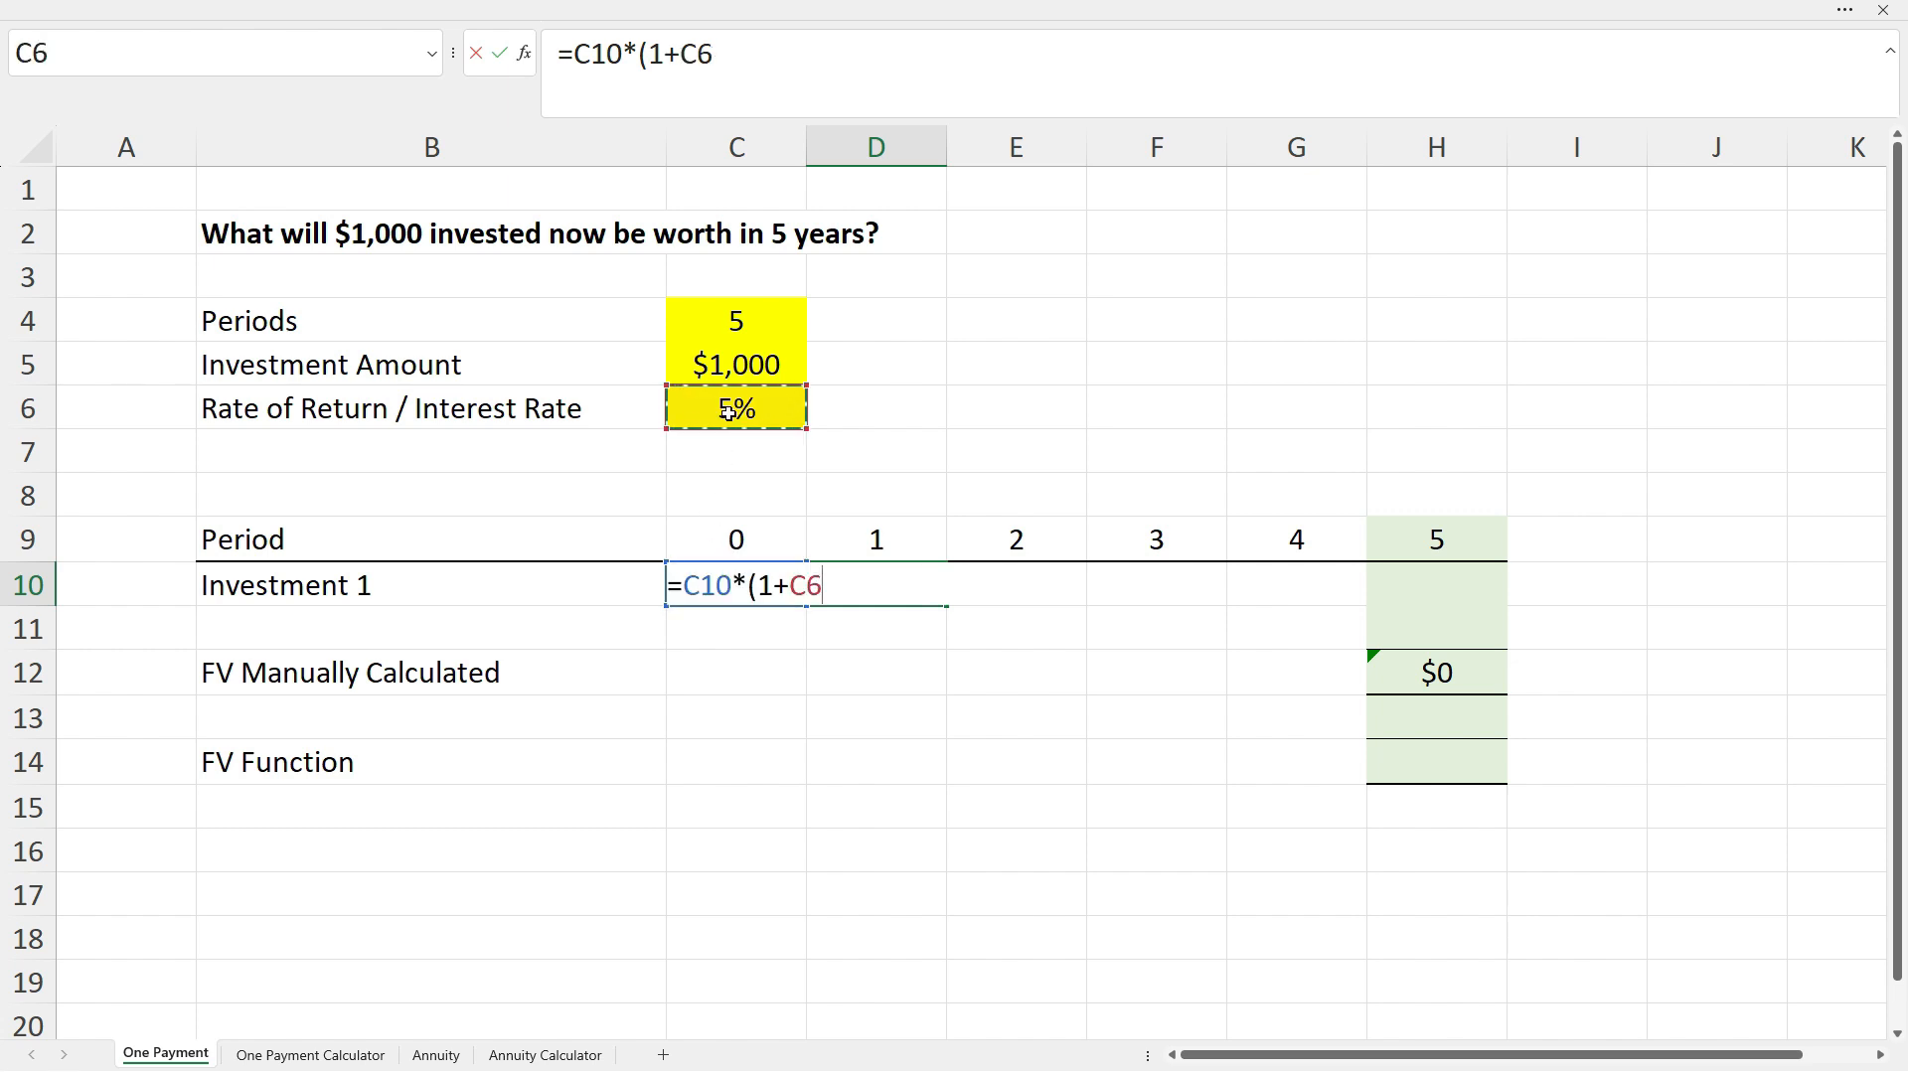
{"action": "key", "text": "F4"}
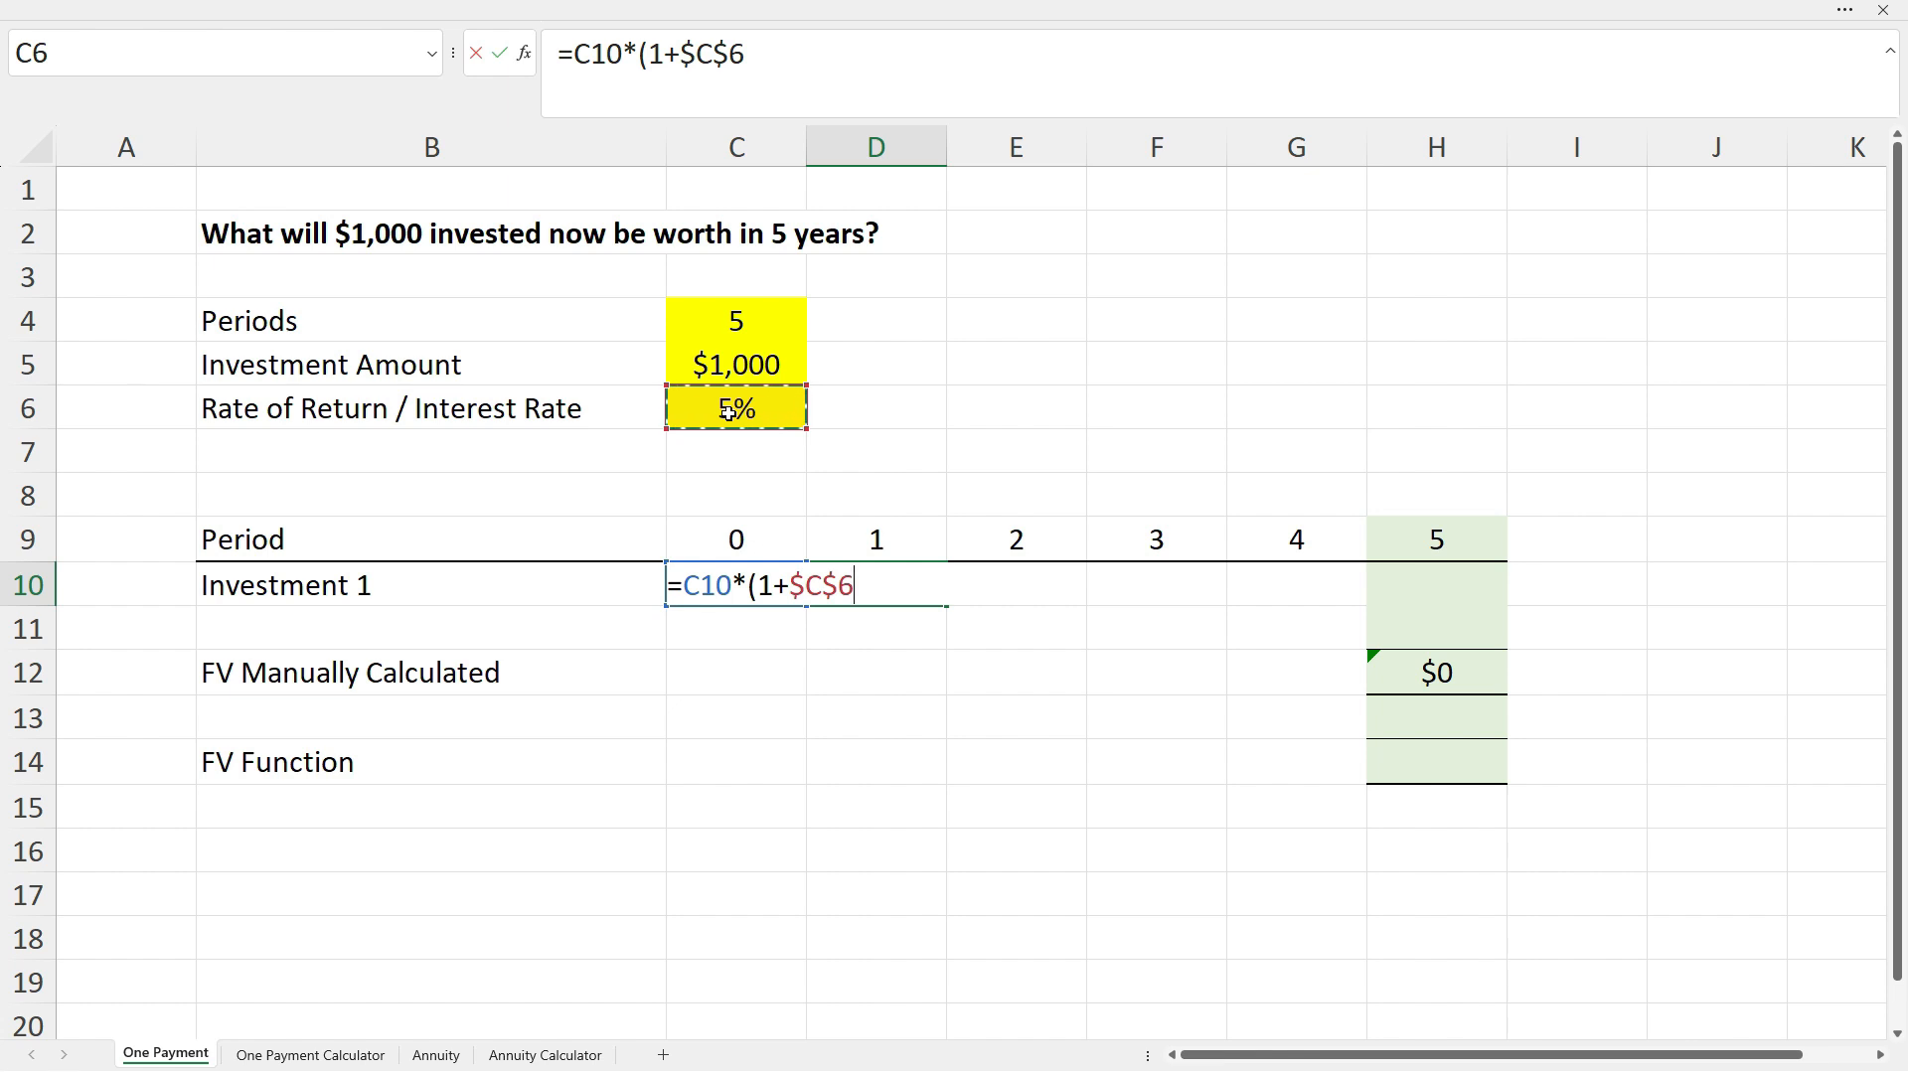
{"action": "type", "text": ")"}
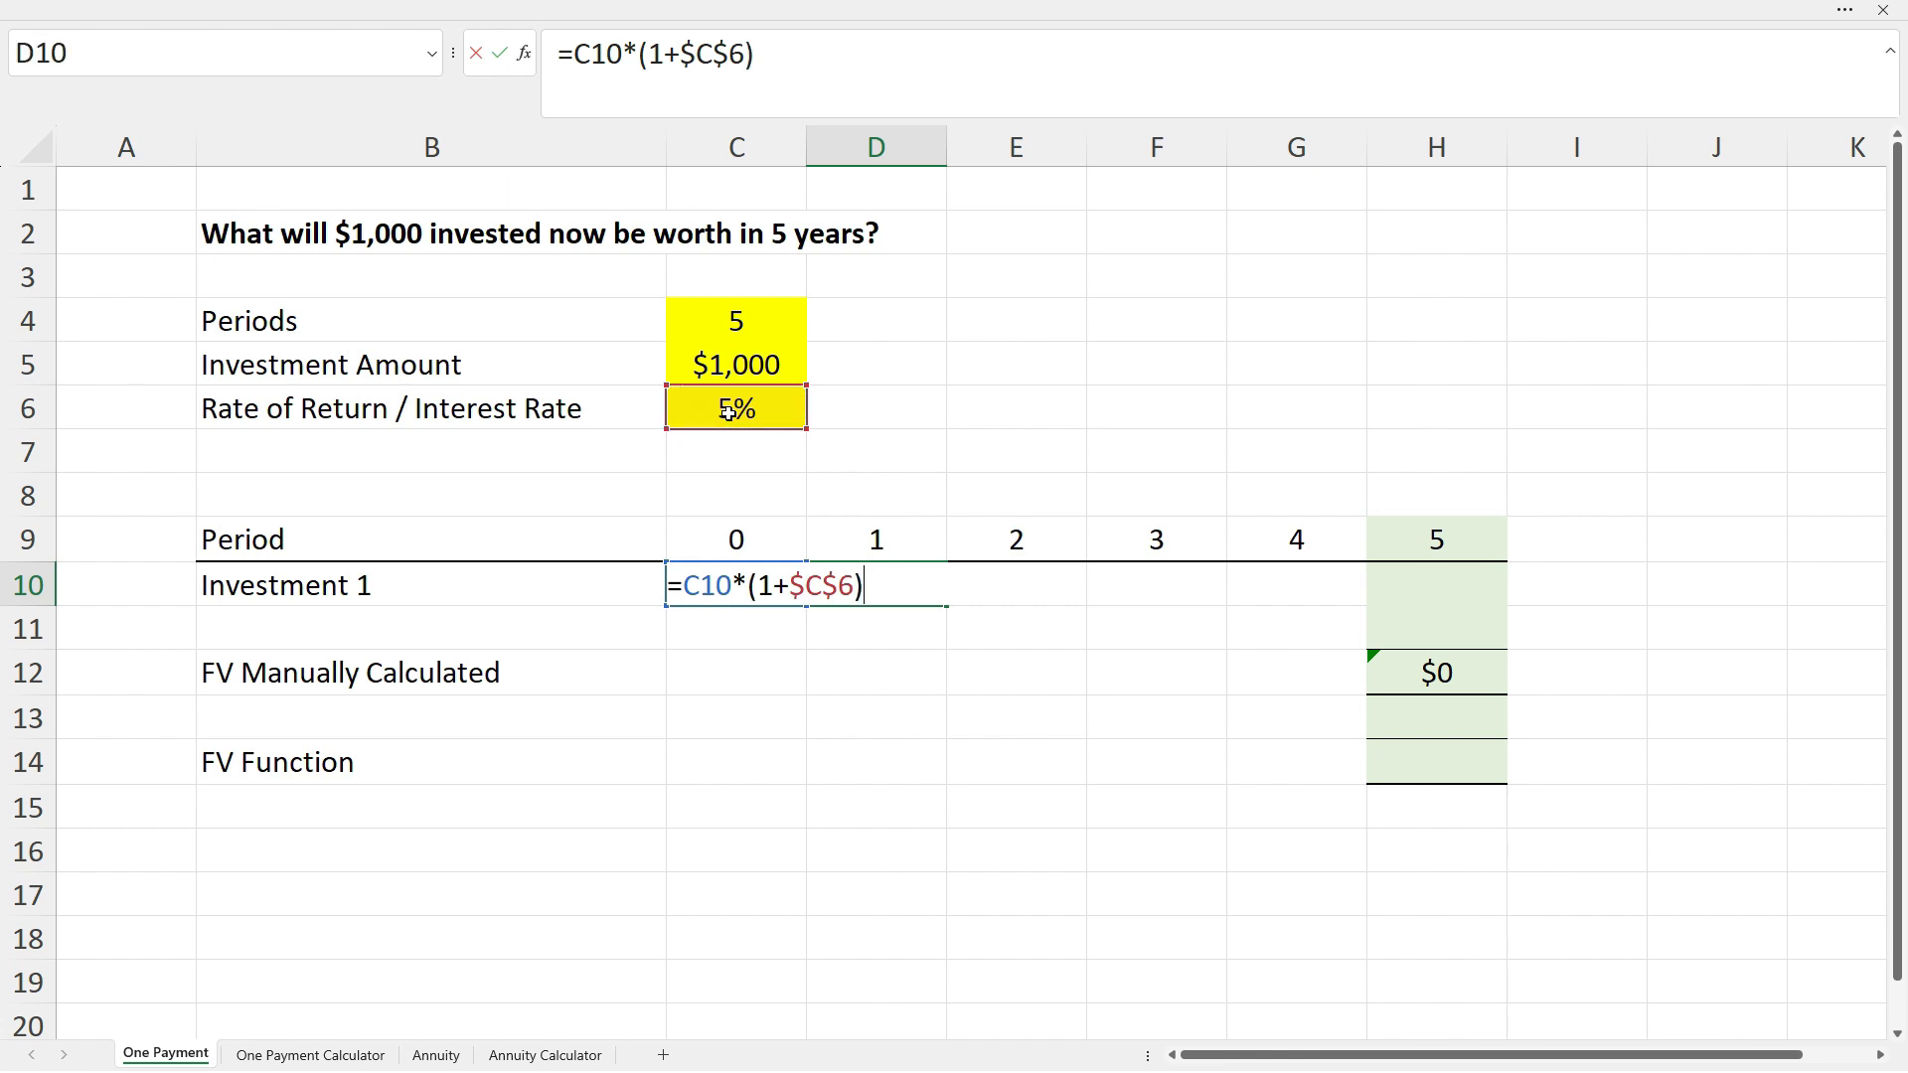
{"action": "key", "text": "Return"}
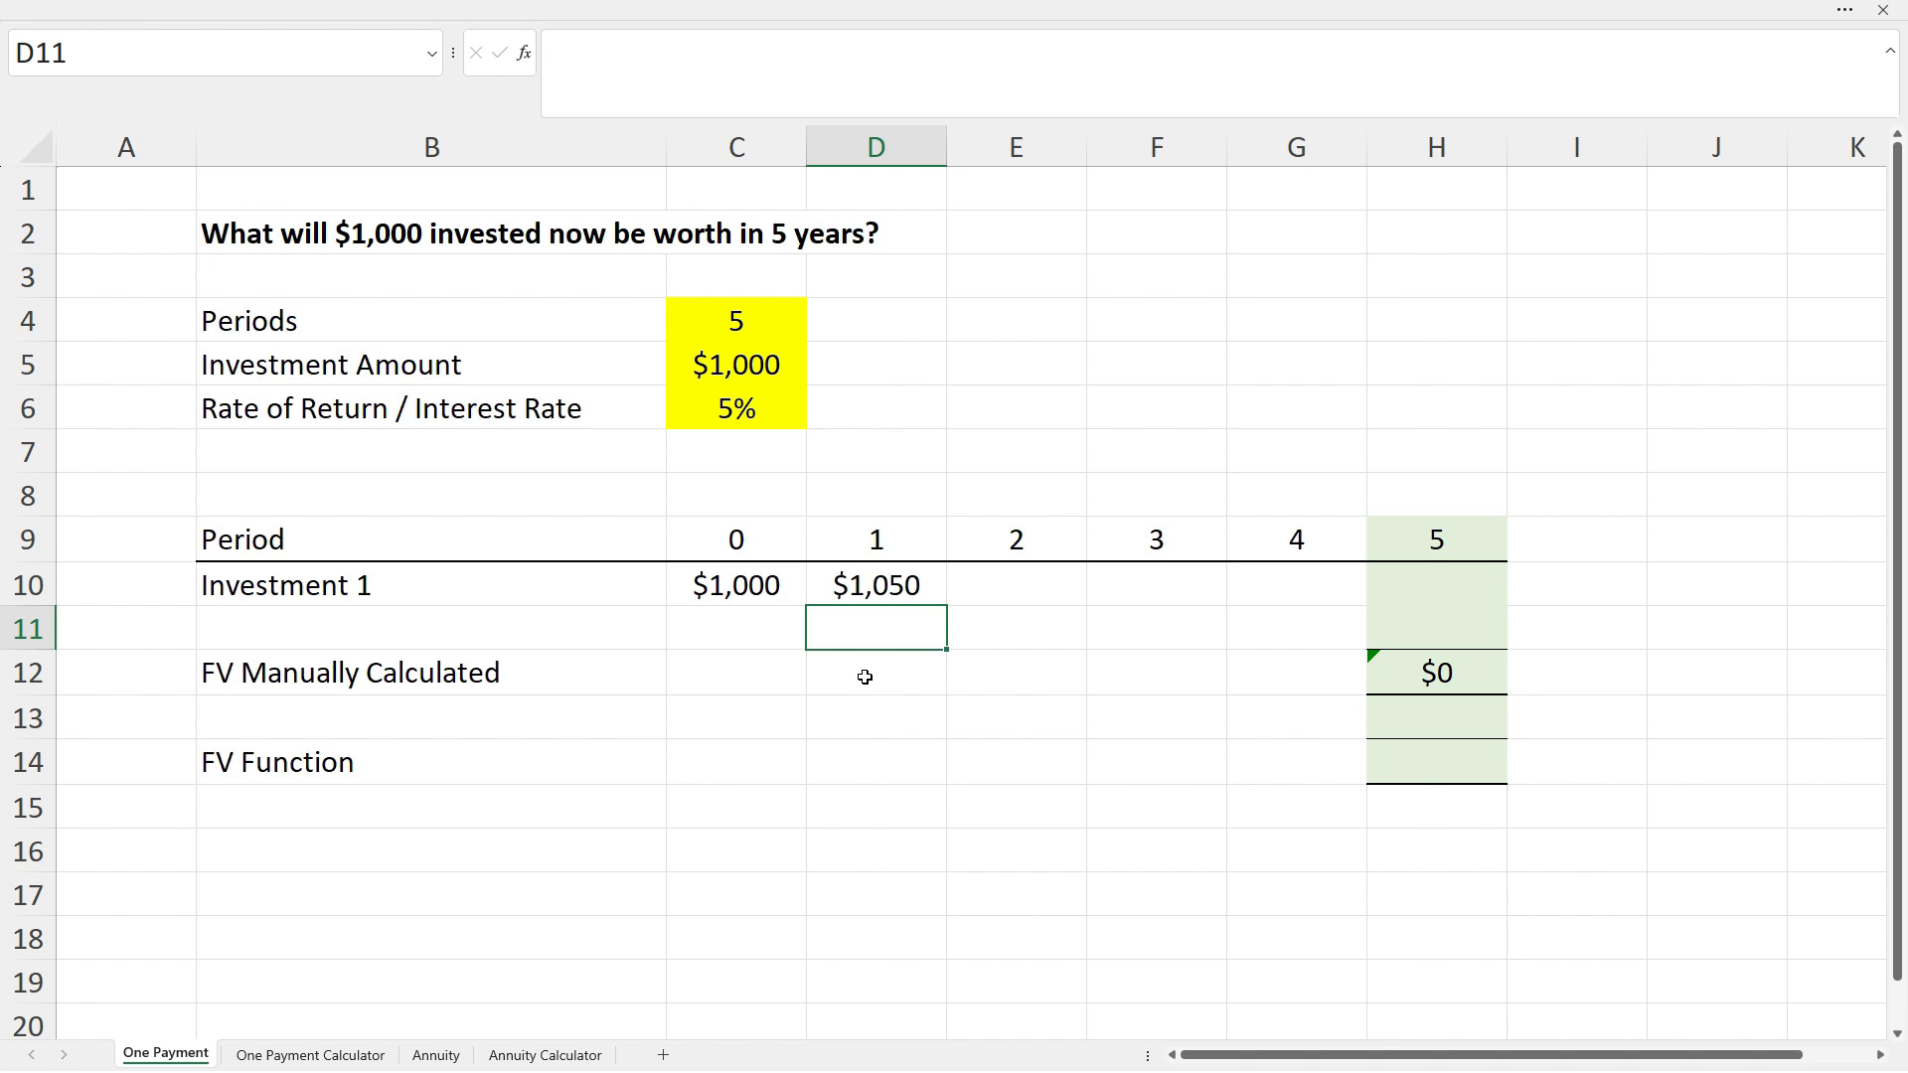
- Fill the period 1 growth formula from D10 across to period 2 in E10
{"action": "left_click", "coordinate": [906, 584]}
{"action": "left_click_drag", "start_coordinate": [948, 606], "coordinate": [1058, 607]}
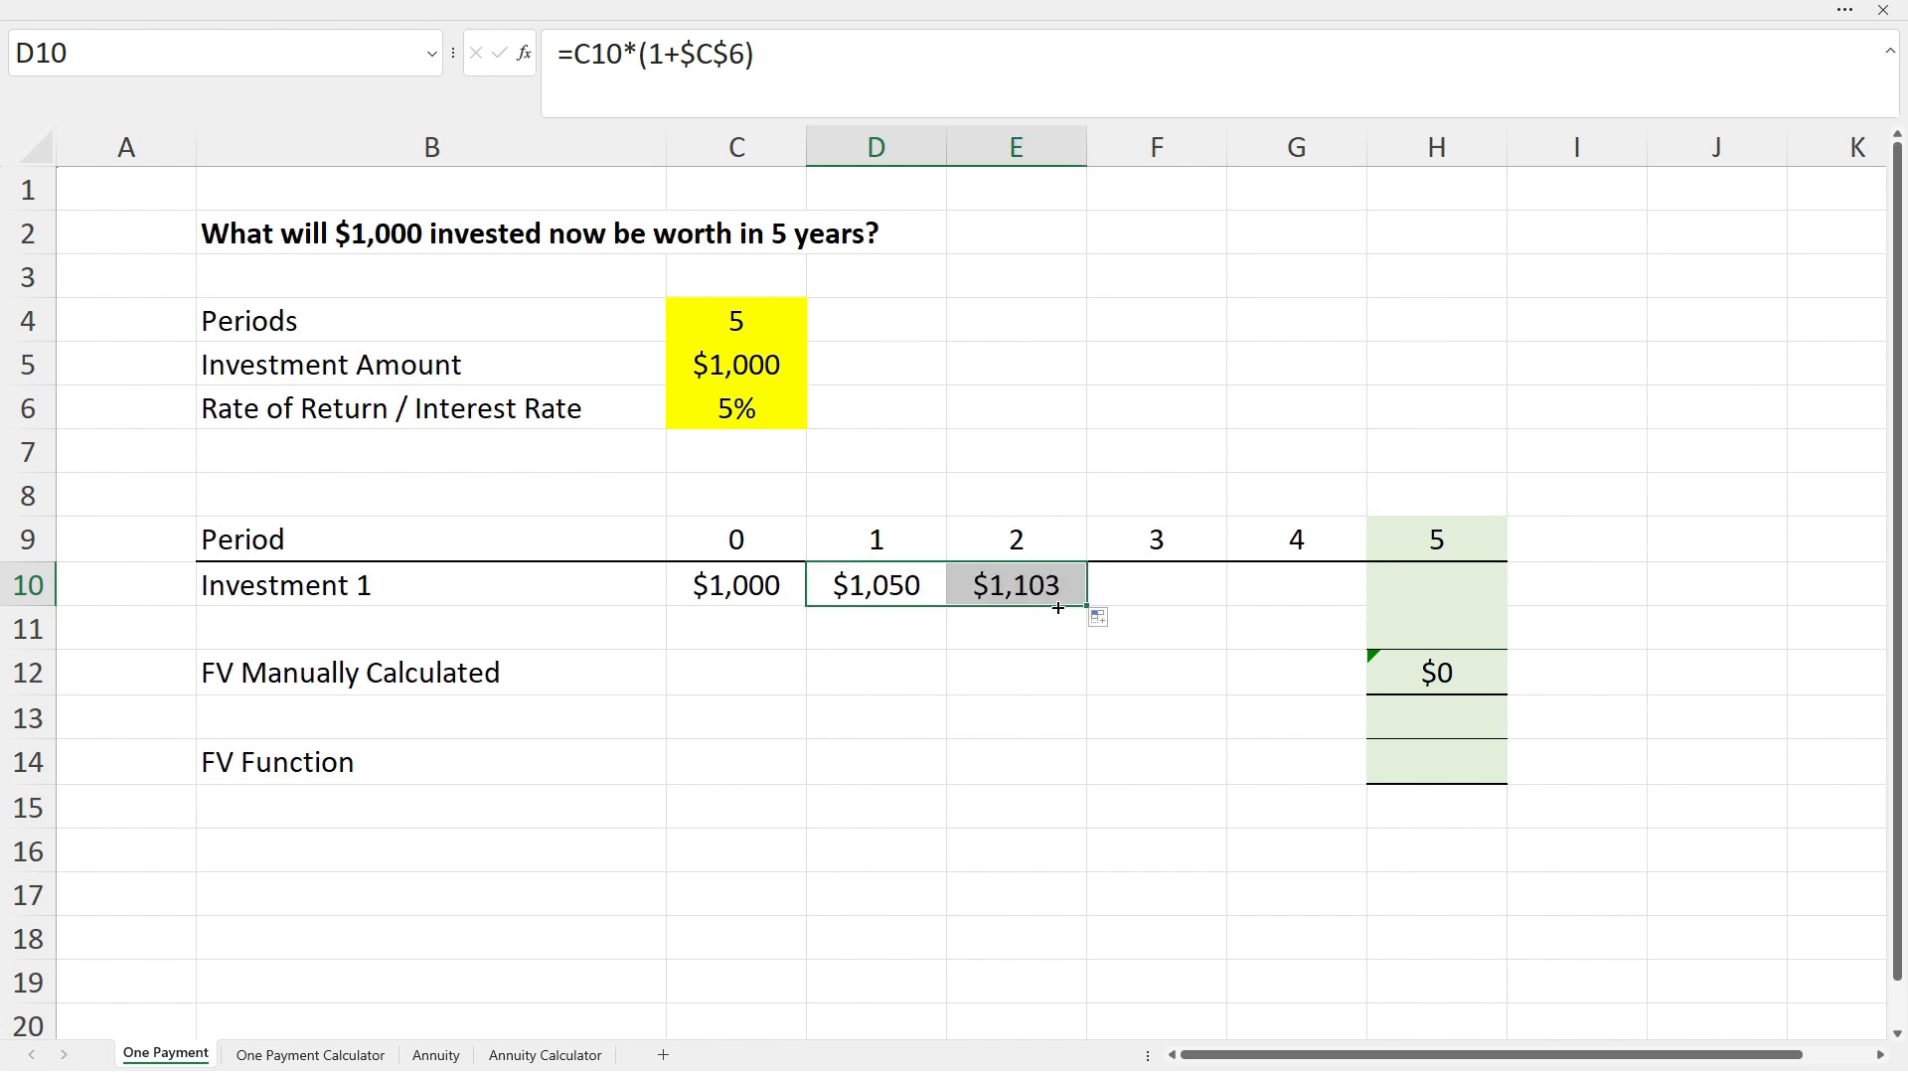
{"action": "left_click", "coordinate": [1043, 623]}
- Inspect the cell references in the copied period 2 formula in E10
{"action": "left_click", "coordinate": [1044, 588]}
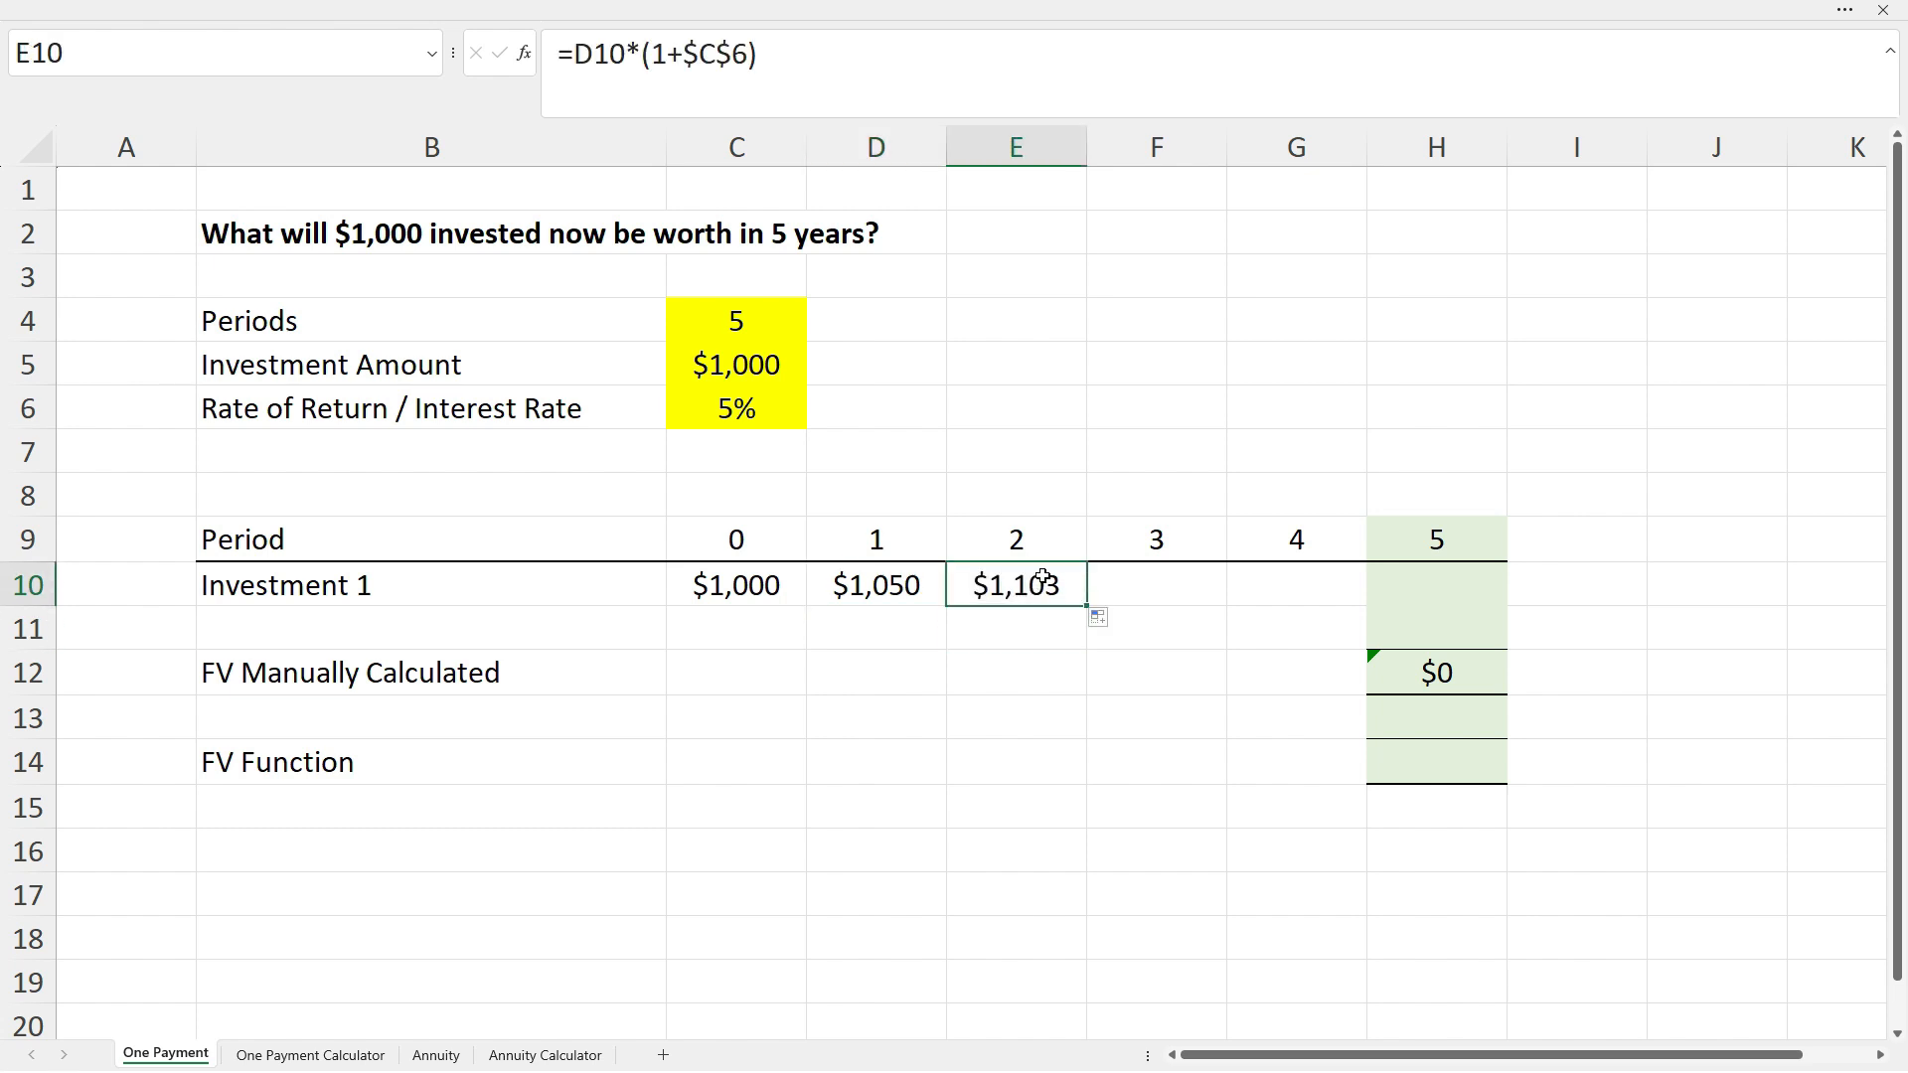
{"action": "left_click", "coordinate": [746, 84]}
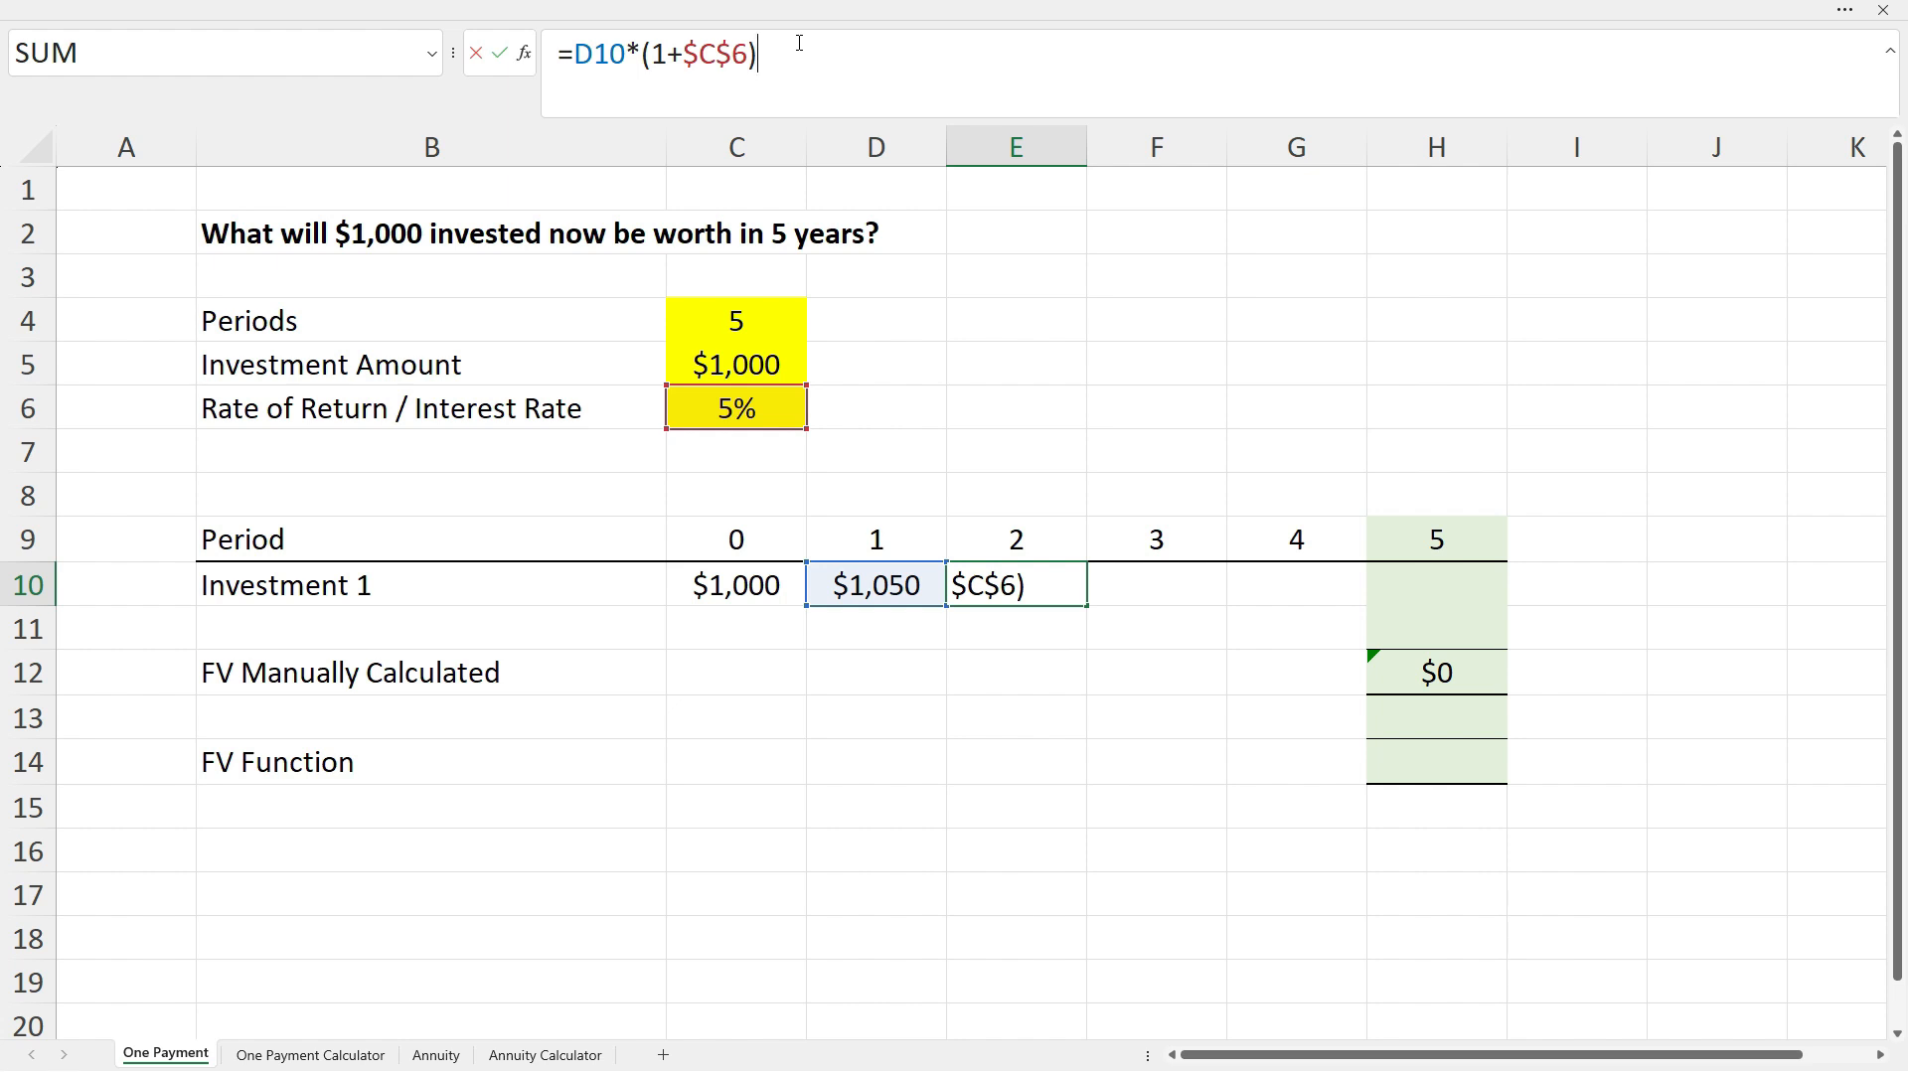
{"action": "key", "text": "ctrl+Return"}
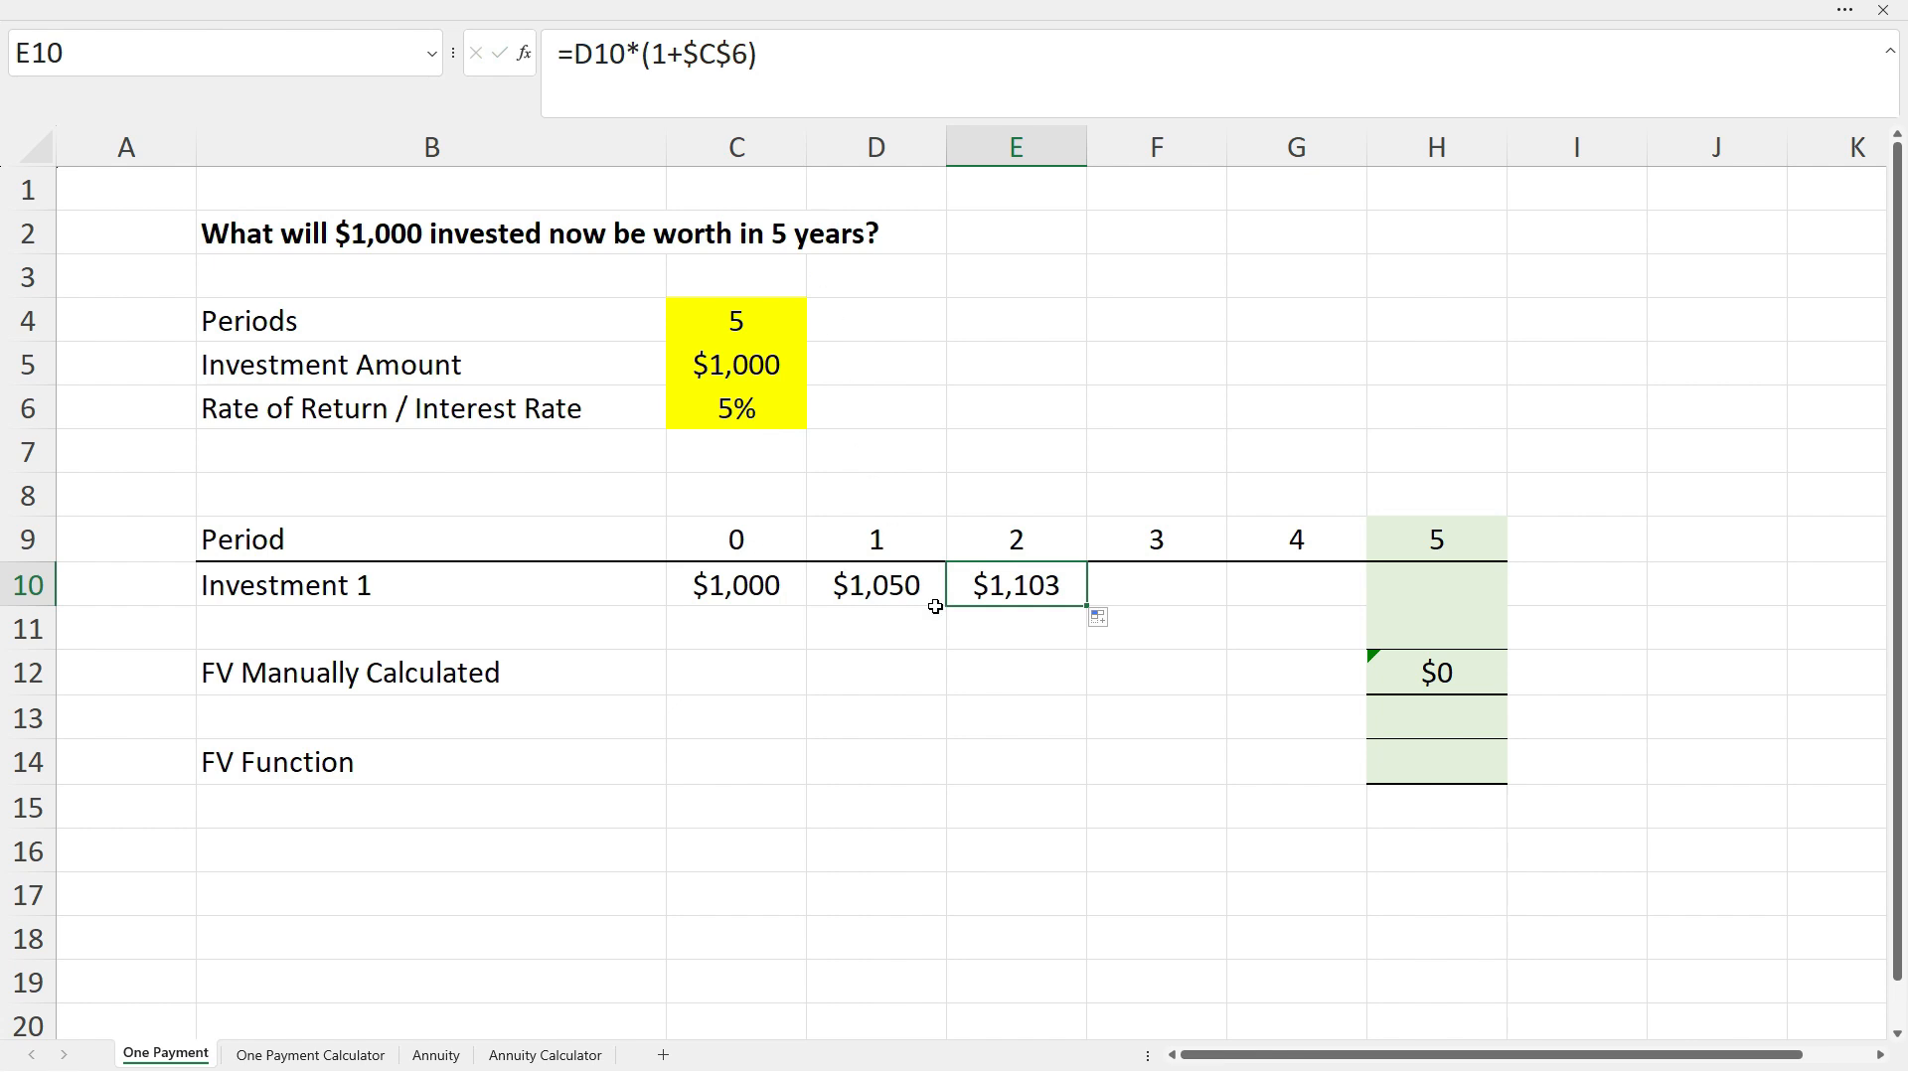
{"action": "left_click", "coordinate": [1021, 635]}
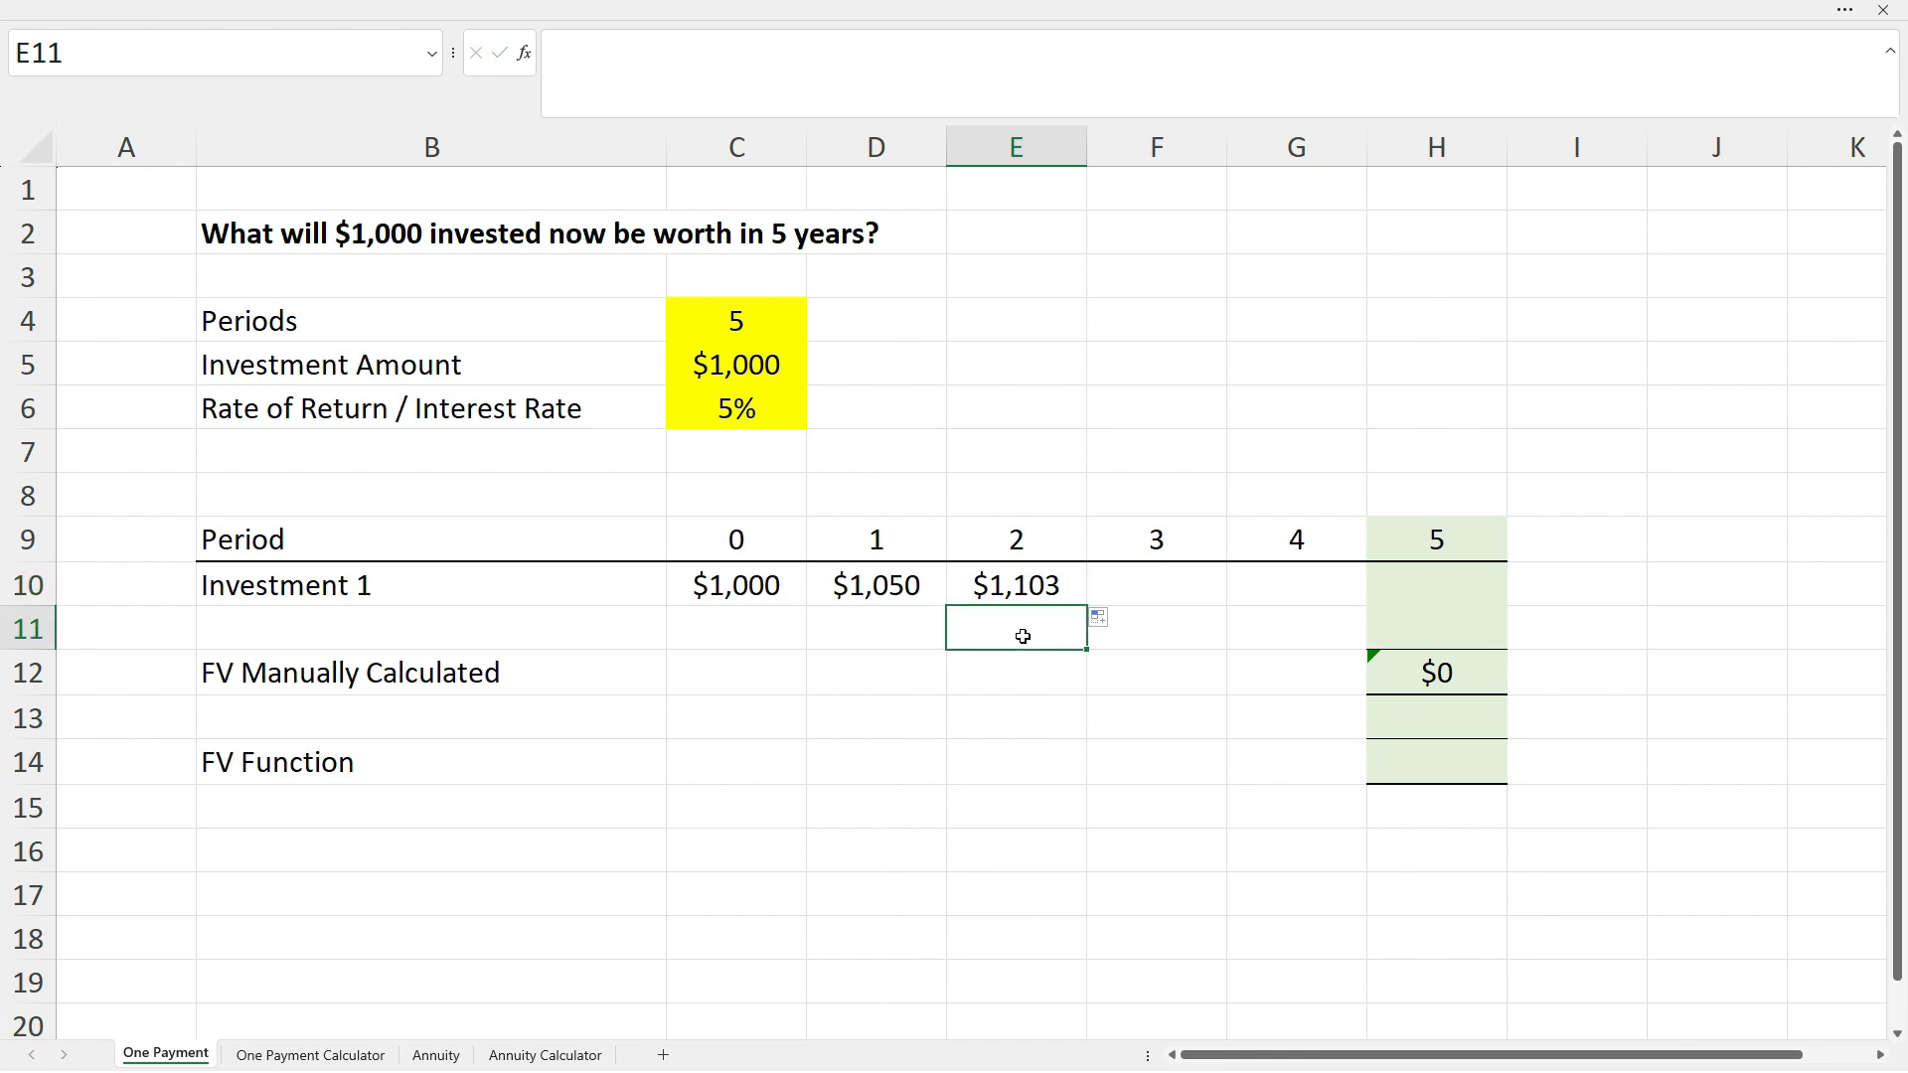
- Fill the E10 formula across to H10 for periods 3 to 5 without copying the formatting
{"action": "left_click", "coordinate": [1041, 585]}
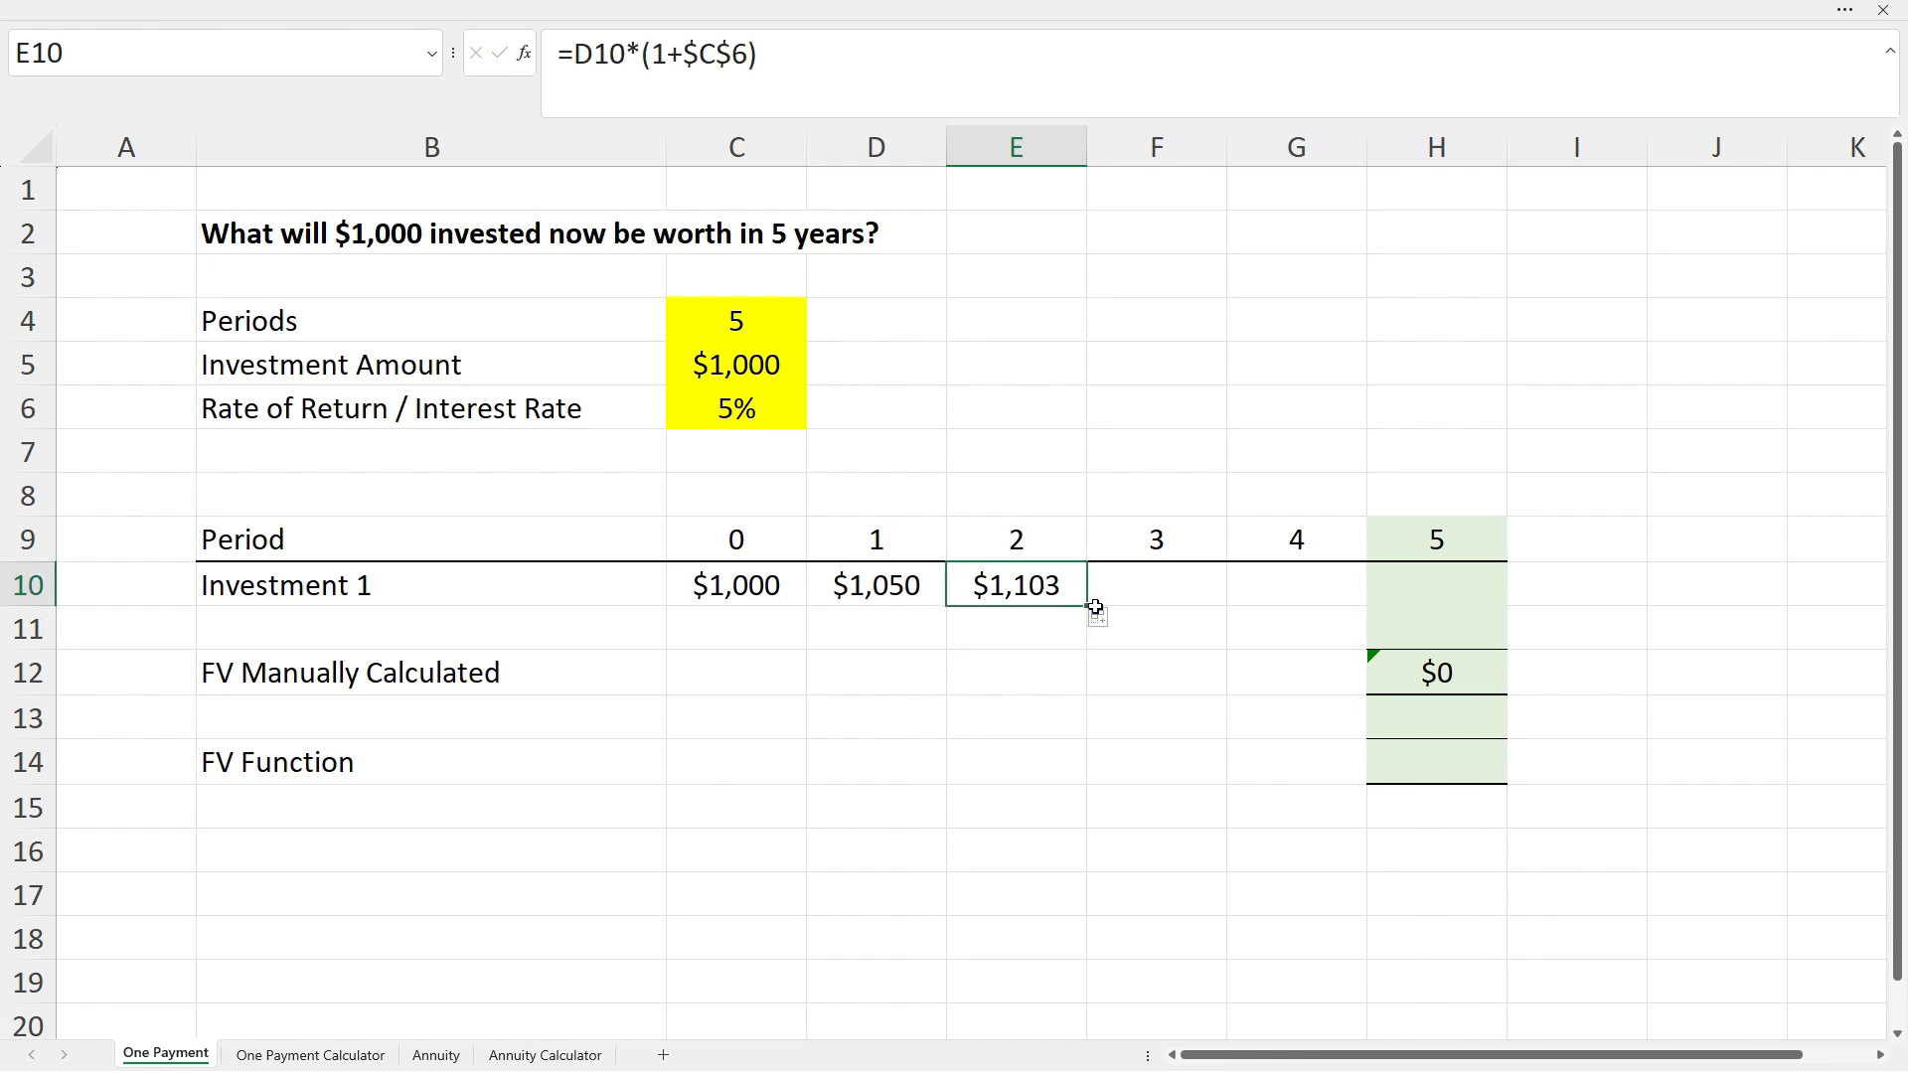
{"action": "left_click_drag", "start_coordinate": [1090, 608], "coordinate": [1463, 610]}
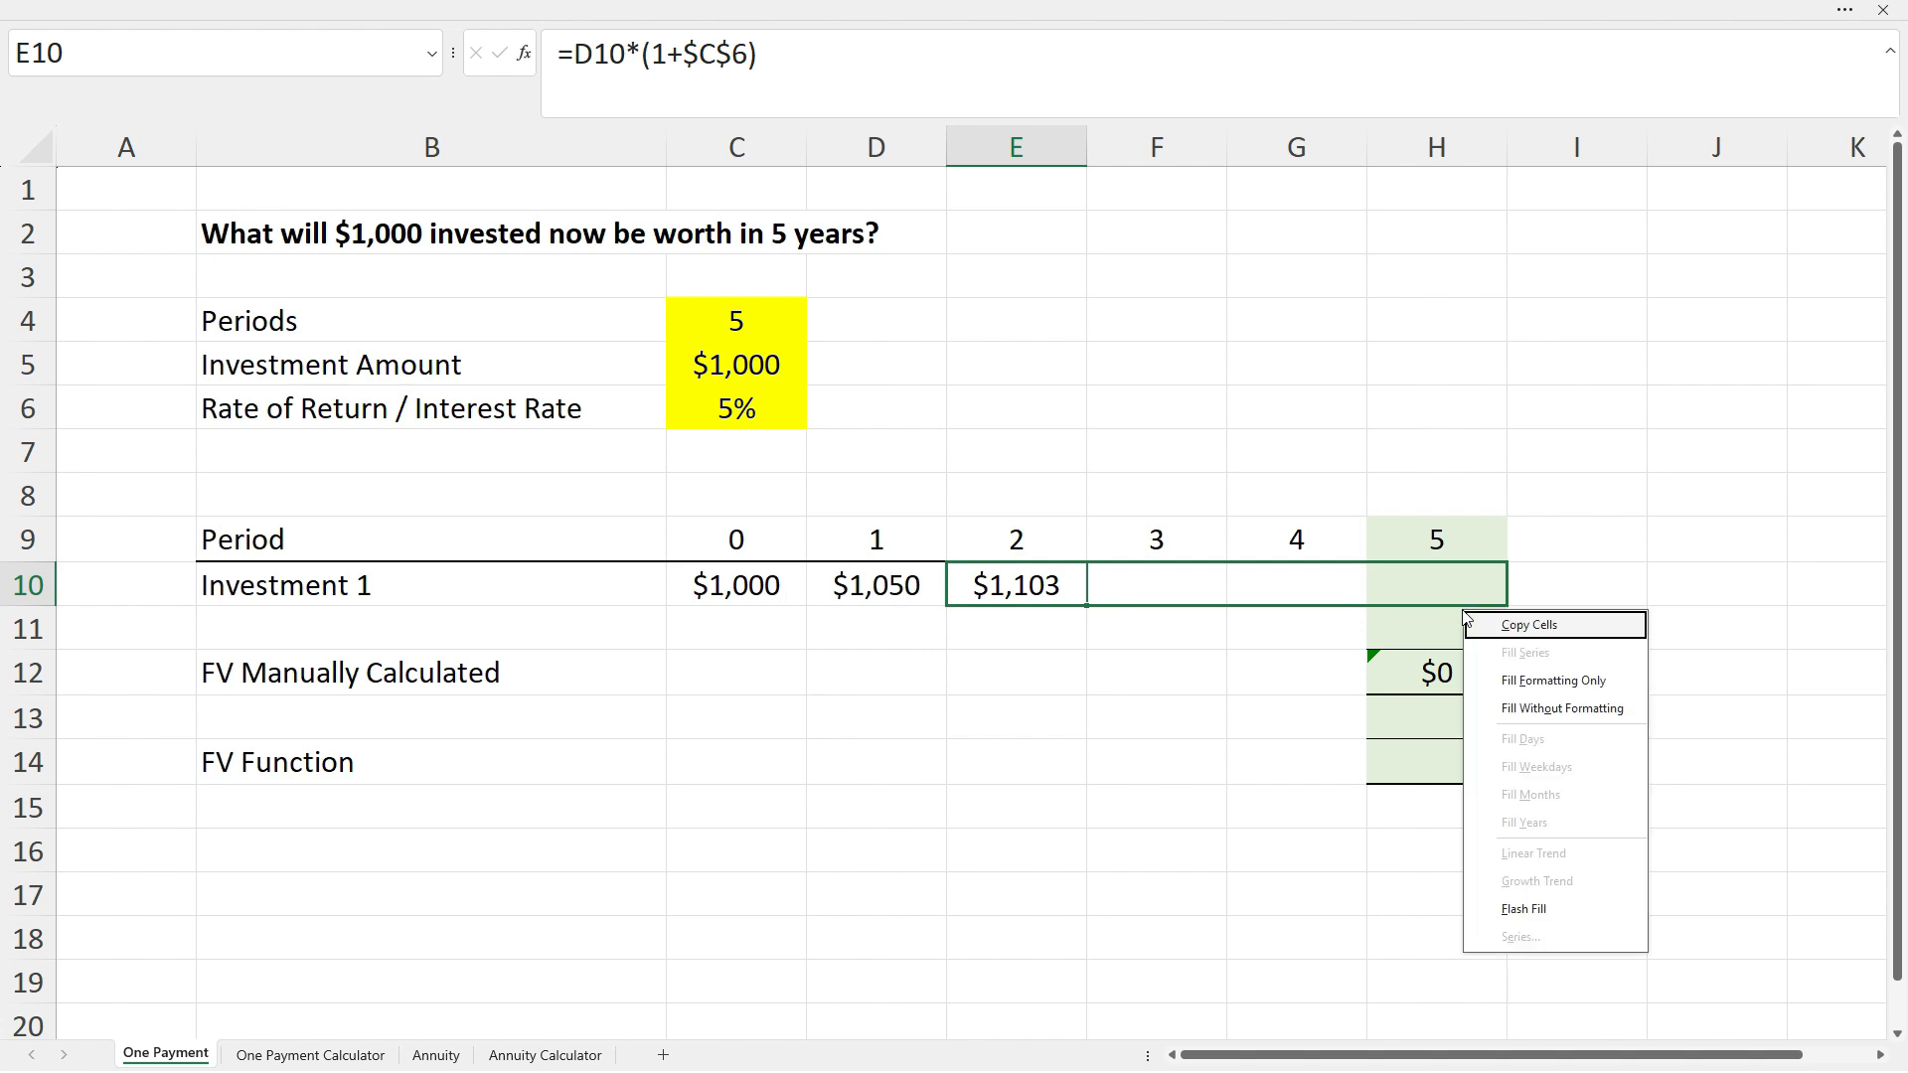
{"action": "left_click", "coordinate": [1573, 709]}
{"action": "left_click", "coordinate": [1446, 876]}
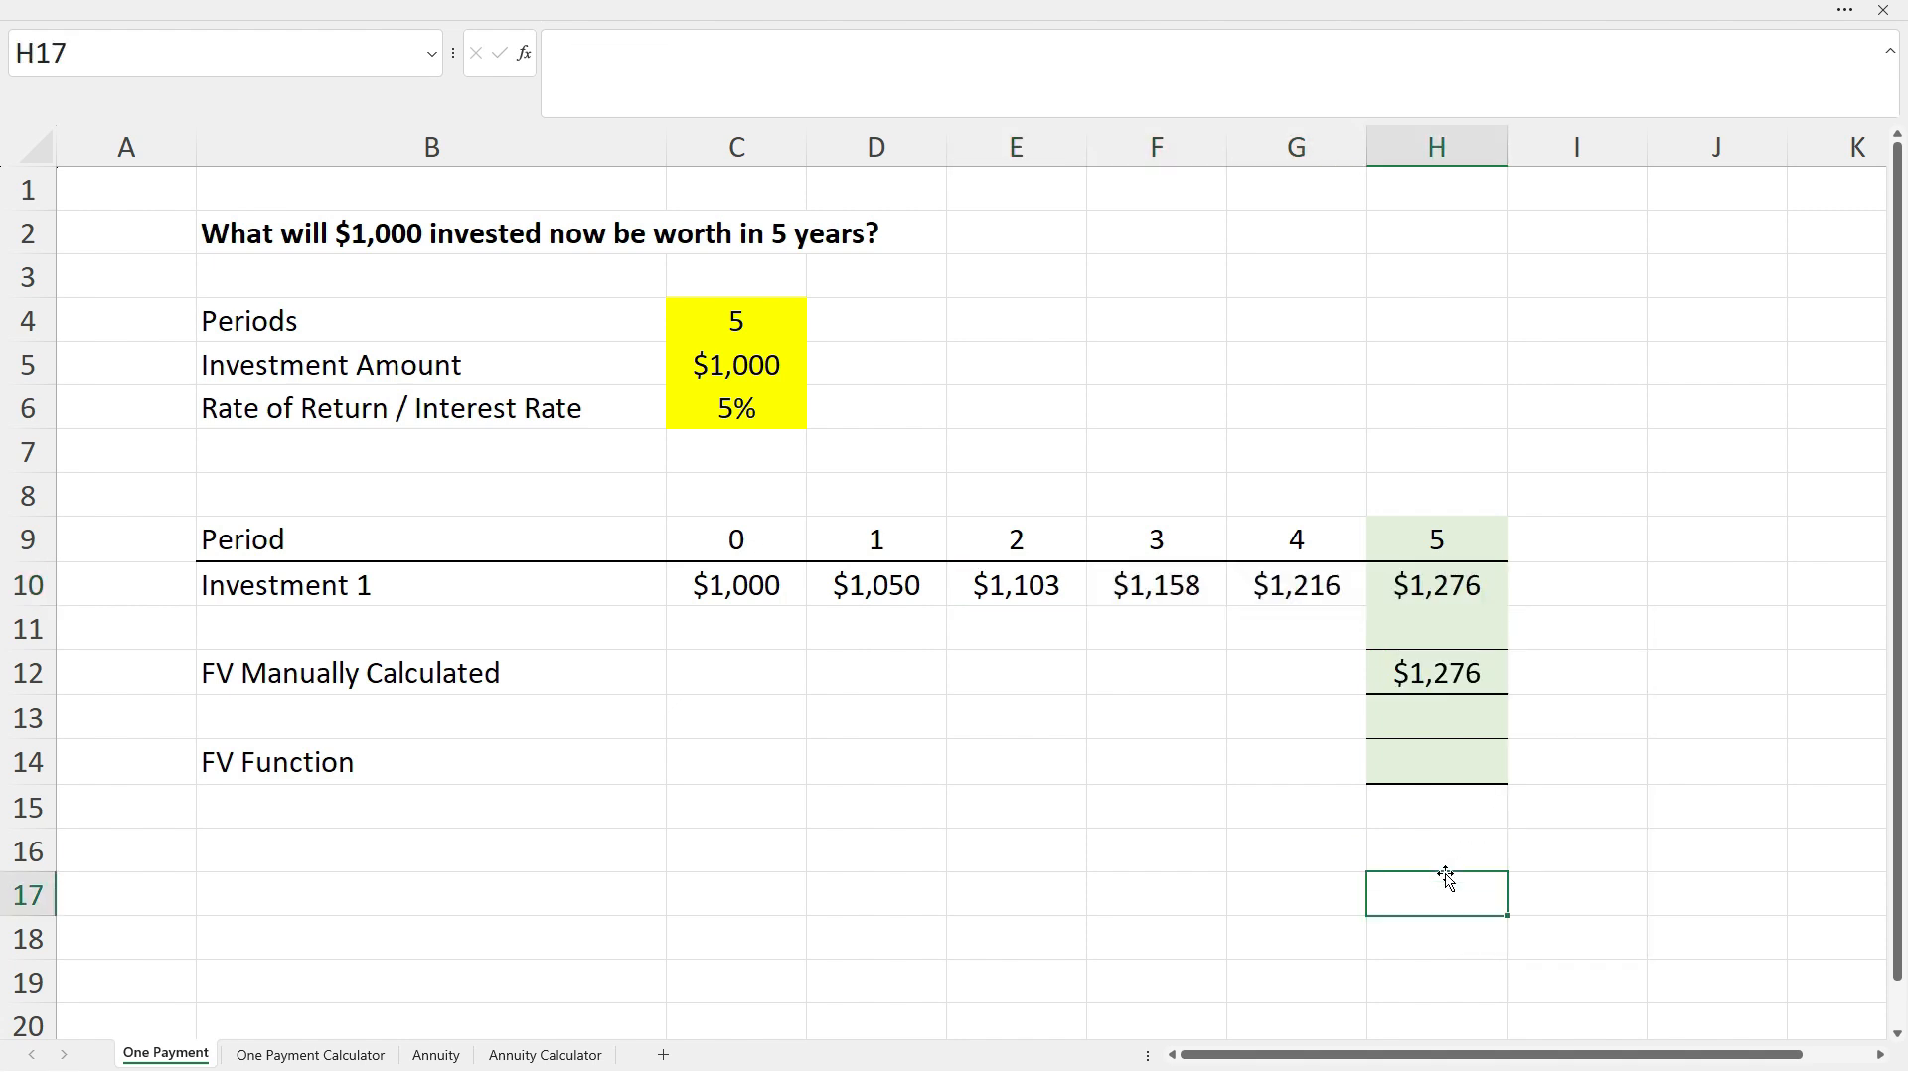
- Inspect the formulas behind the period 5 value in H10 and the manually calculated future value in H12
{"action": "left_click", "coordinate": [1425, 587]}
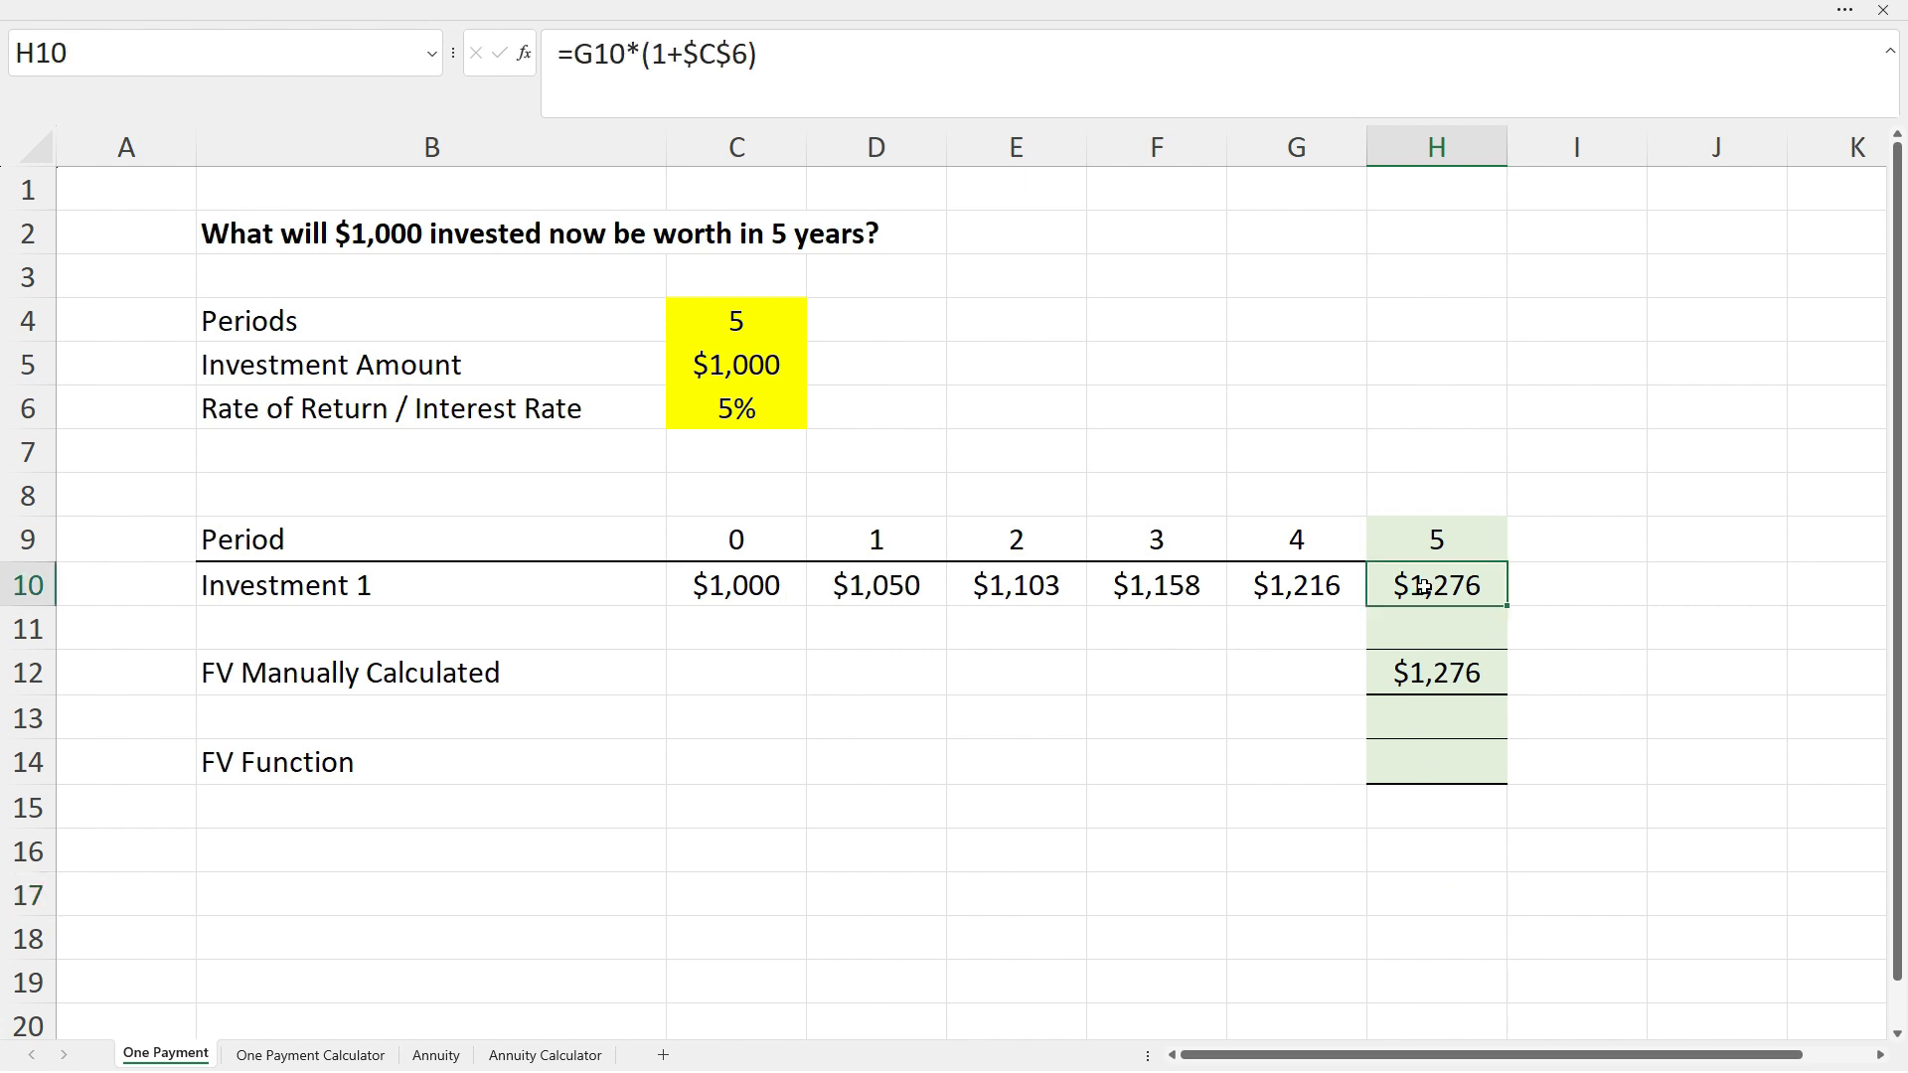
{"action": "left_click", "coordinate": [781, 33]}
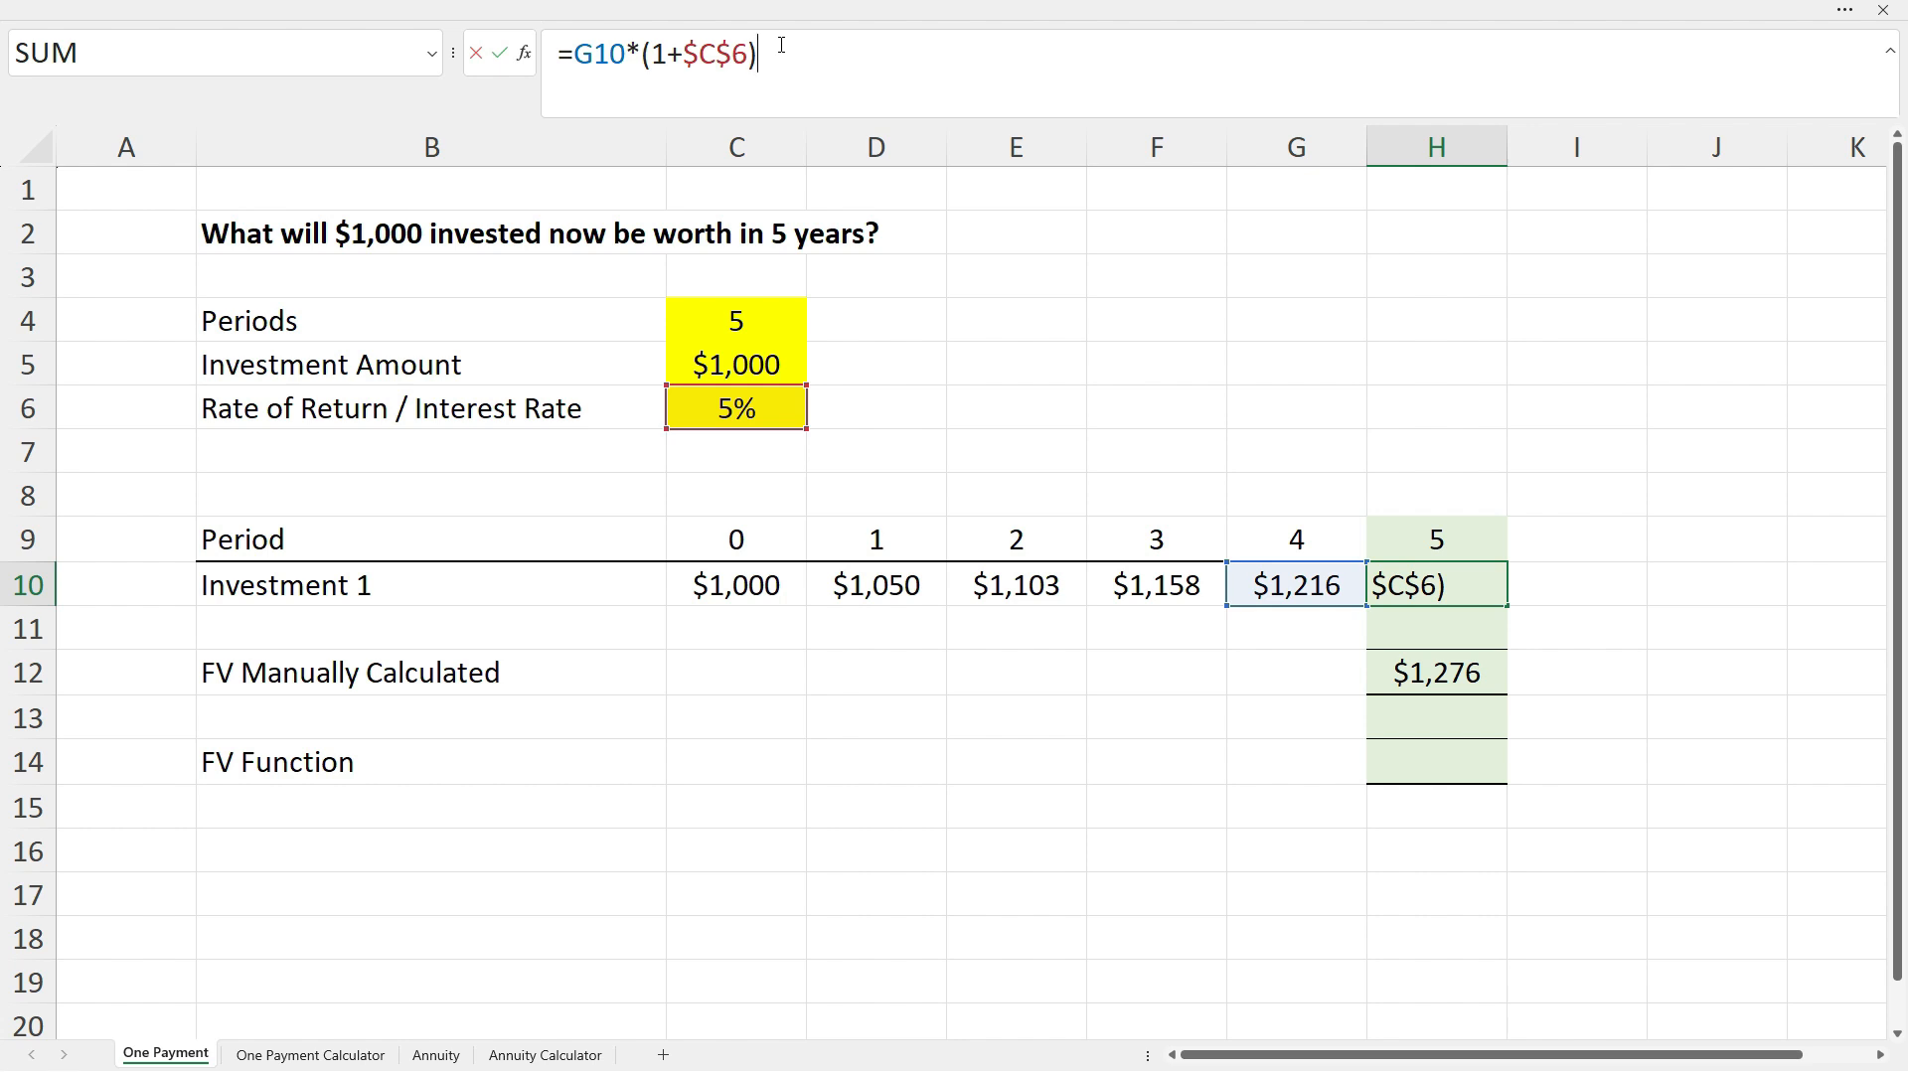
{"action": "key", "text": "ctrl+Return"}
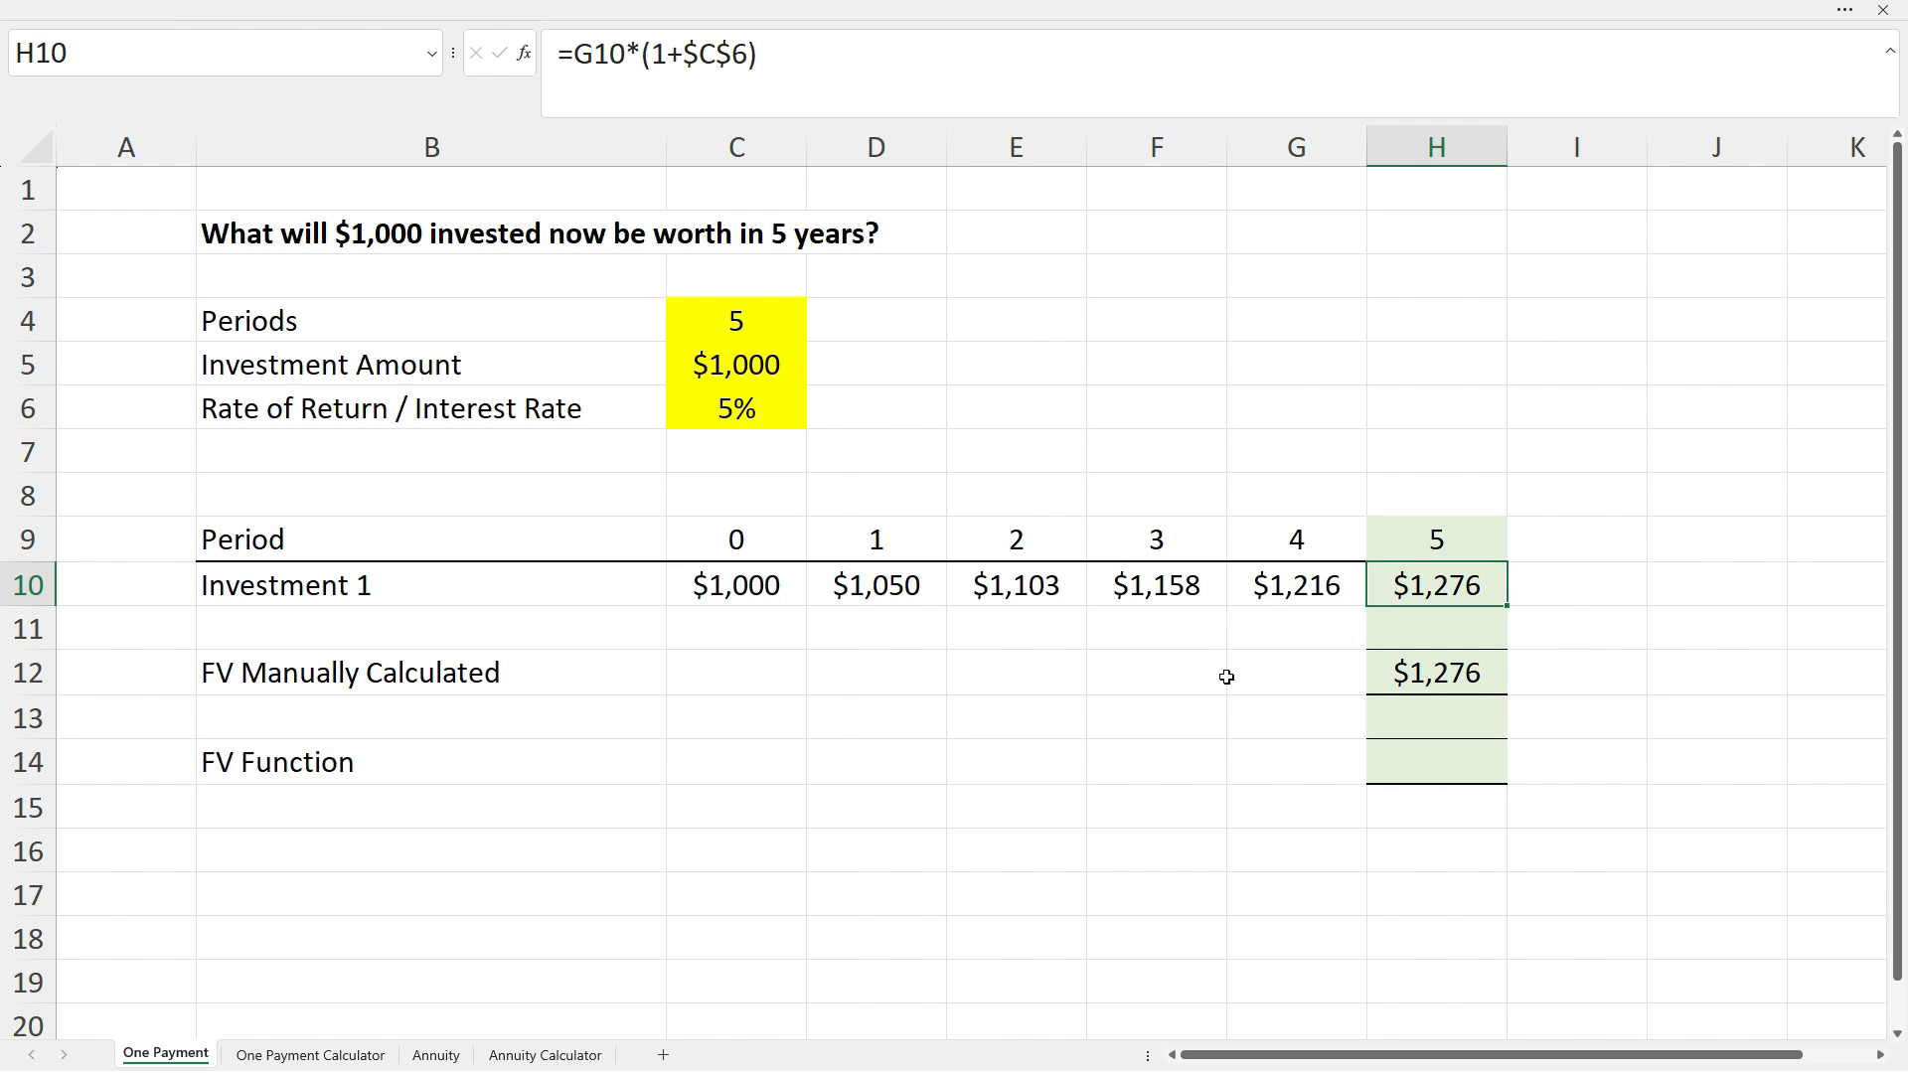
{"action": "left_click", "coordinate": [1434, 679]}
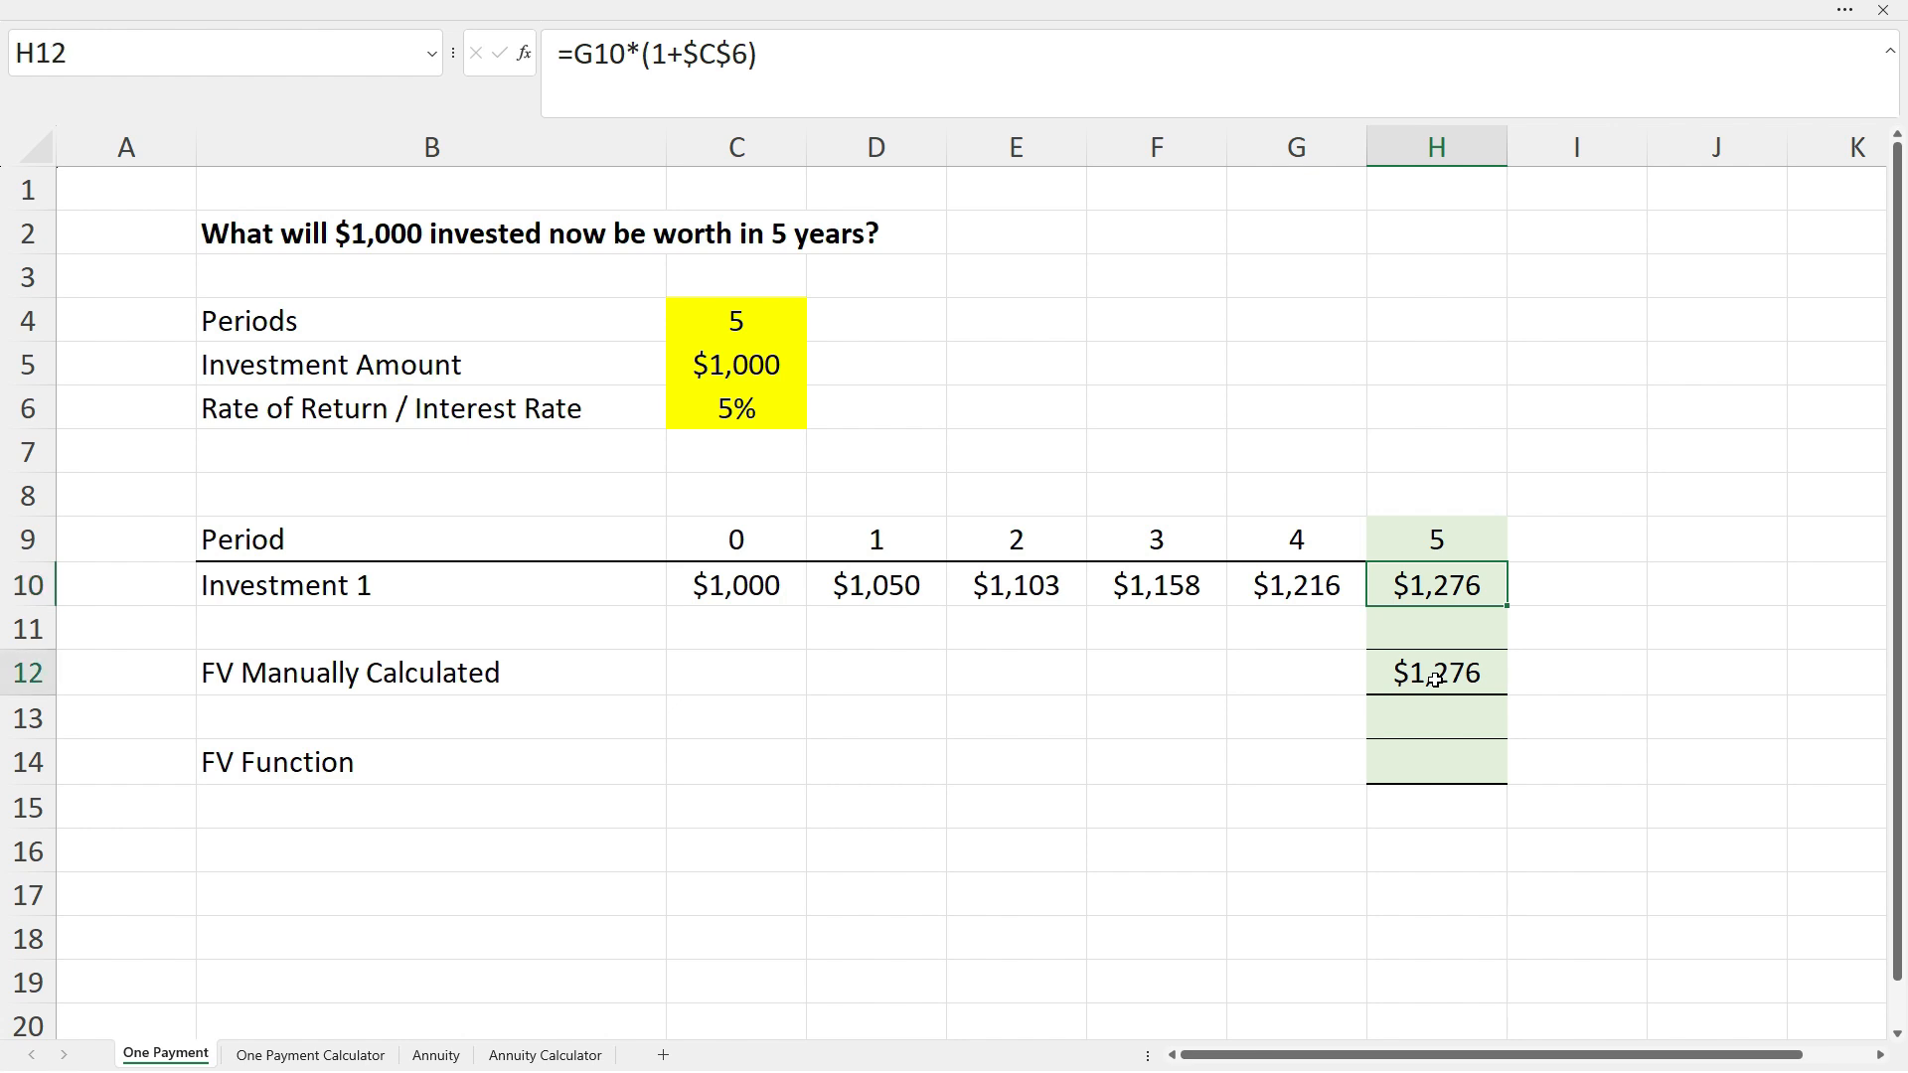
{"action": "left_click", "coordinate": [812, 47]}
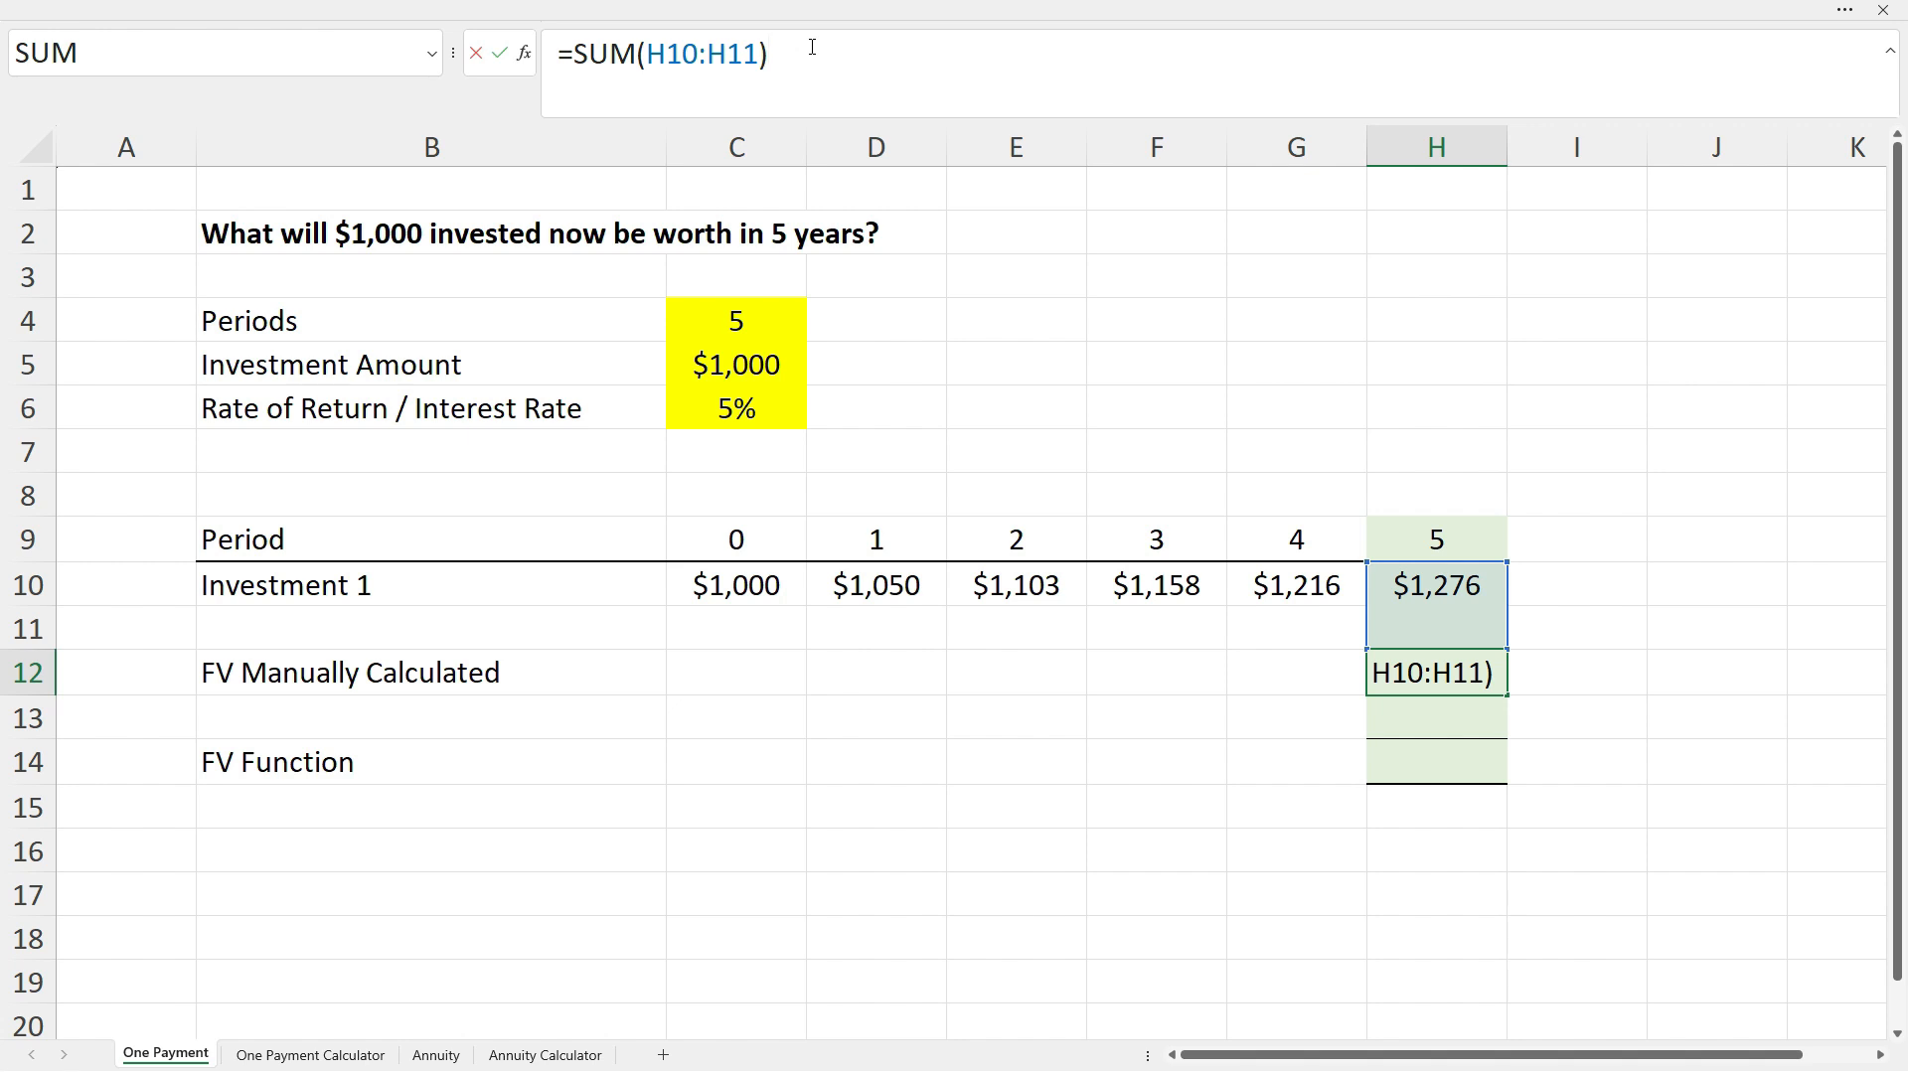
{"action": "key", "text": "Escape"}
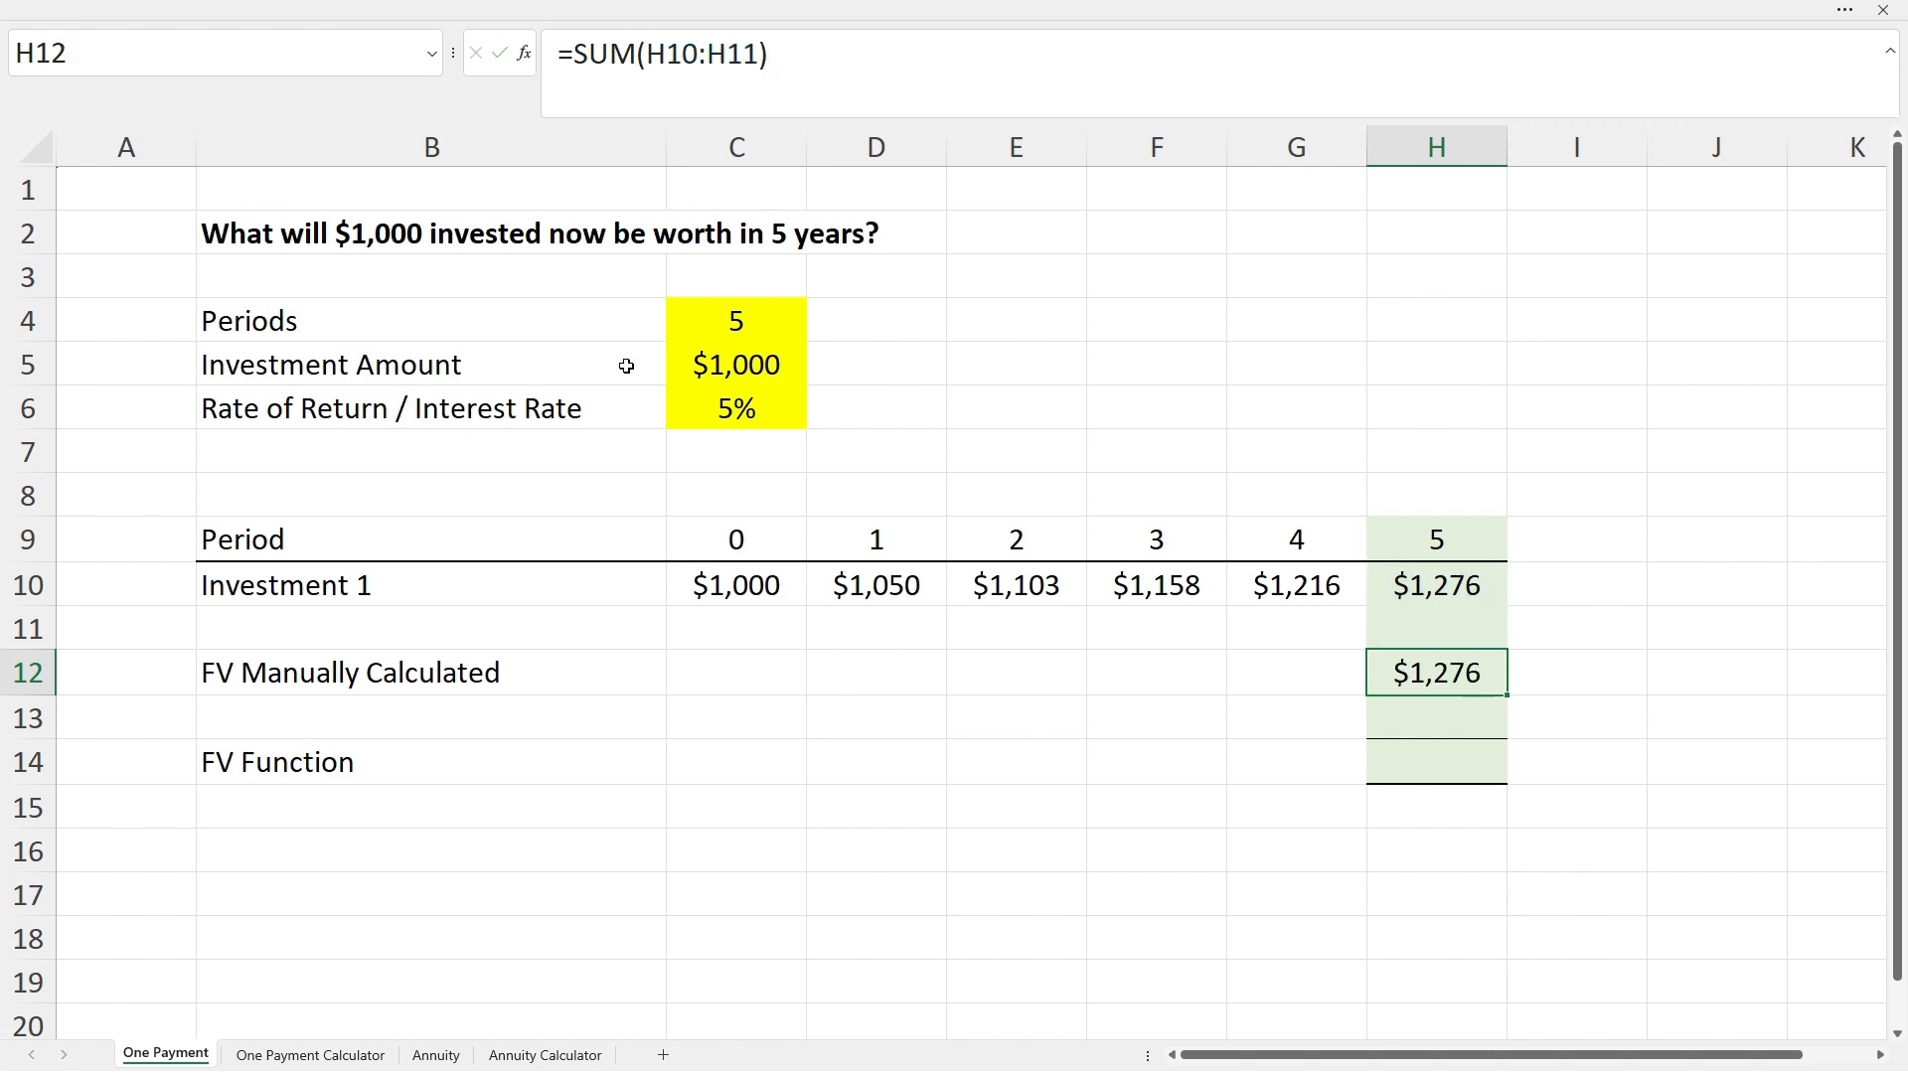
{"action": "left_click", "coordinate": [461, 672]}
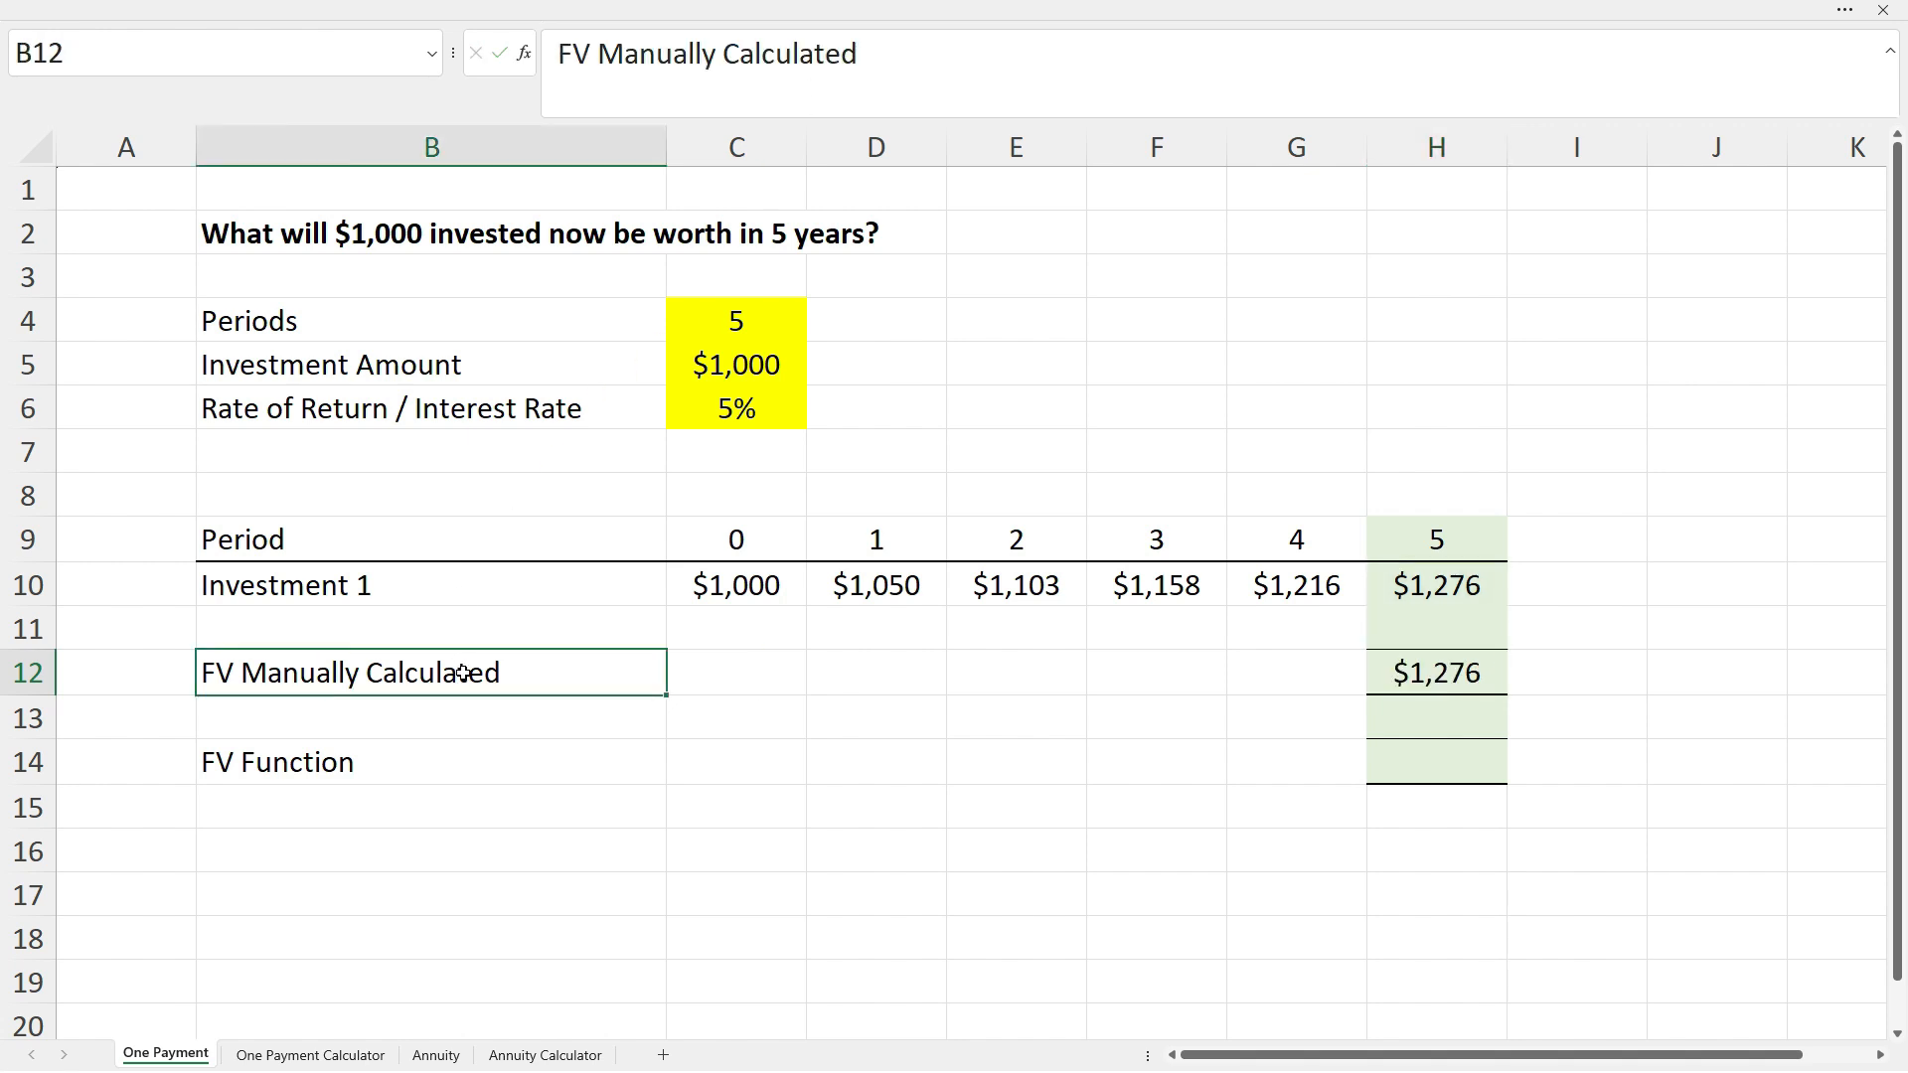
{"action": "left_click", "coordinate": [1386, 680]}
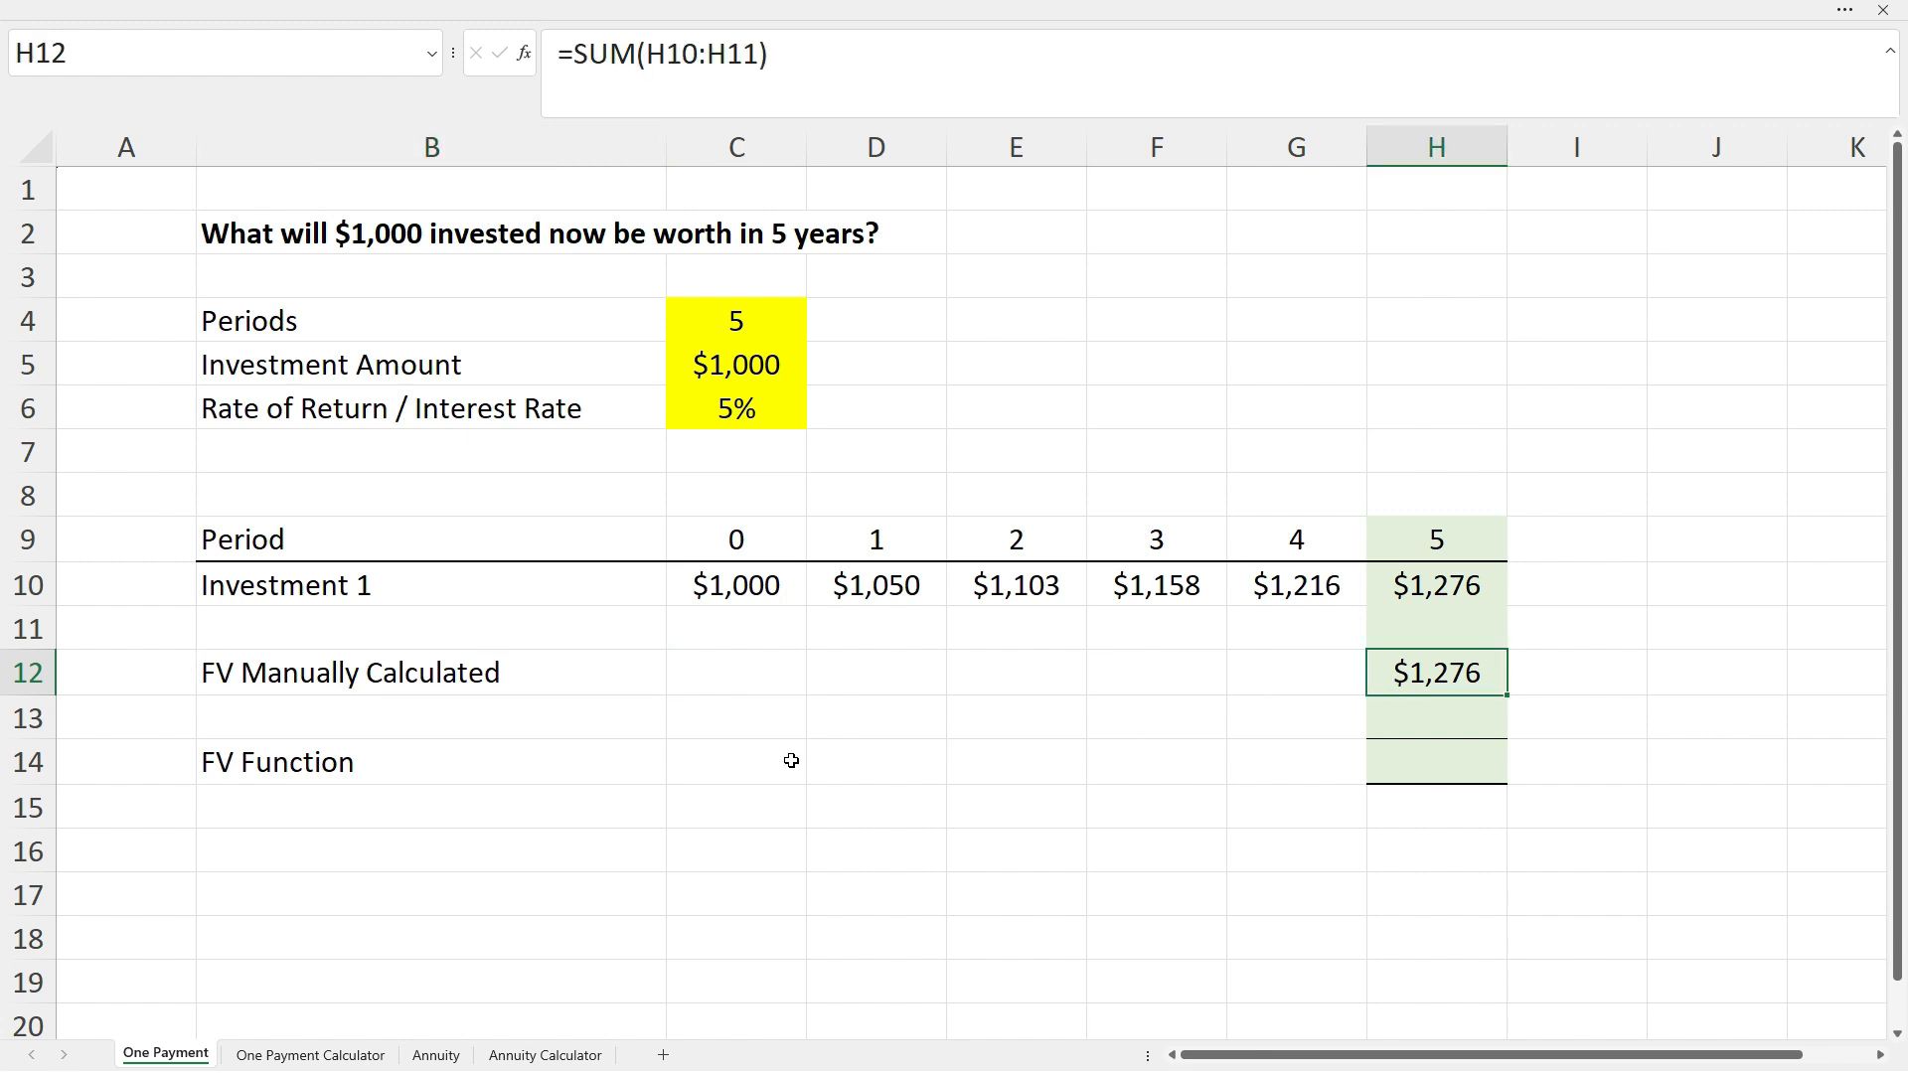
- Start an FV formula in H14 of the FV Function row, using the interest rate in C6 as an absolute reference
{"action": "left_click", "coordinate": [597, 766]}
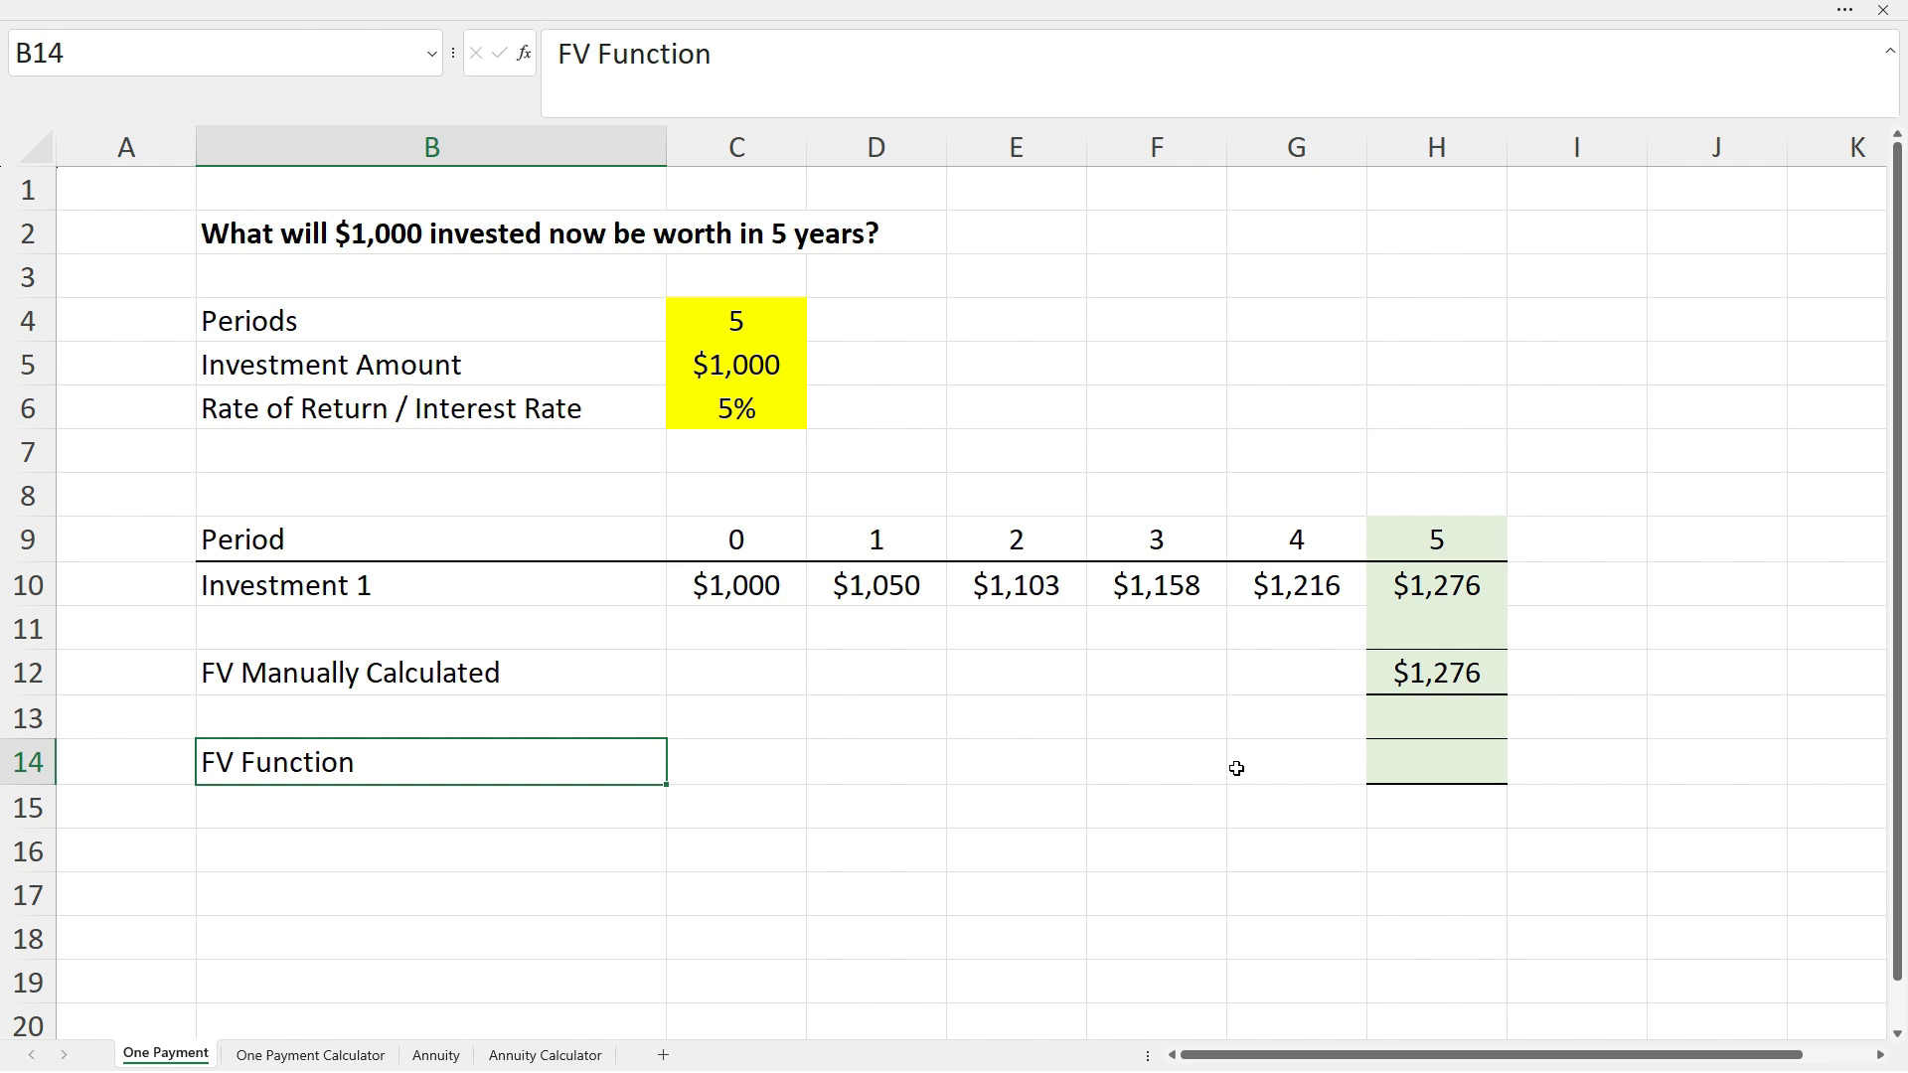
{"action": "left_click", "coordinate": [1409, 766]}
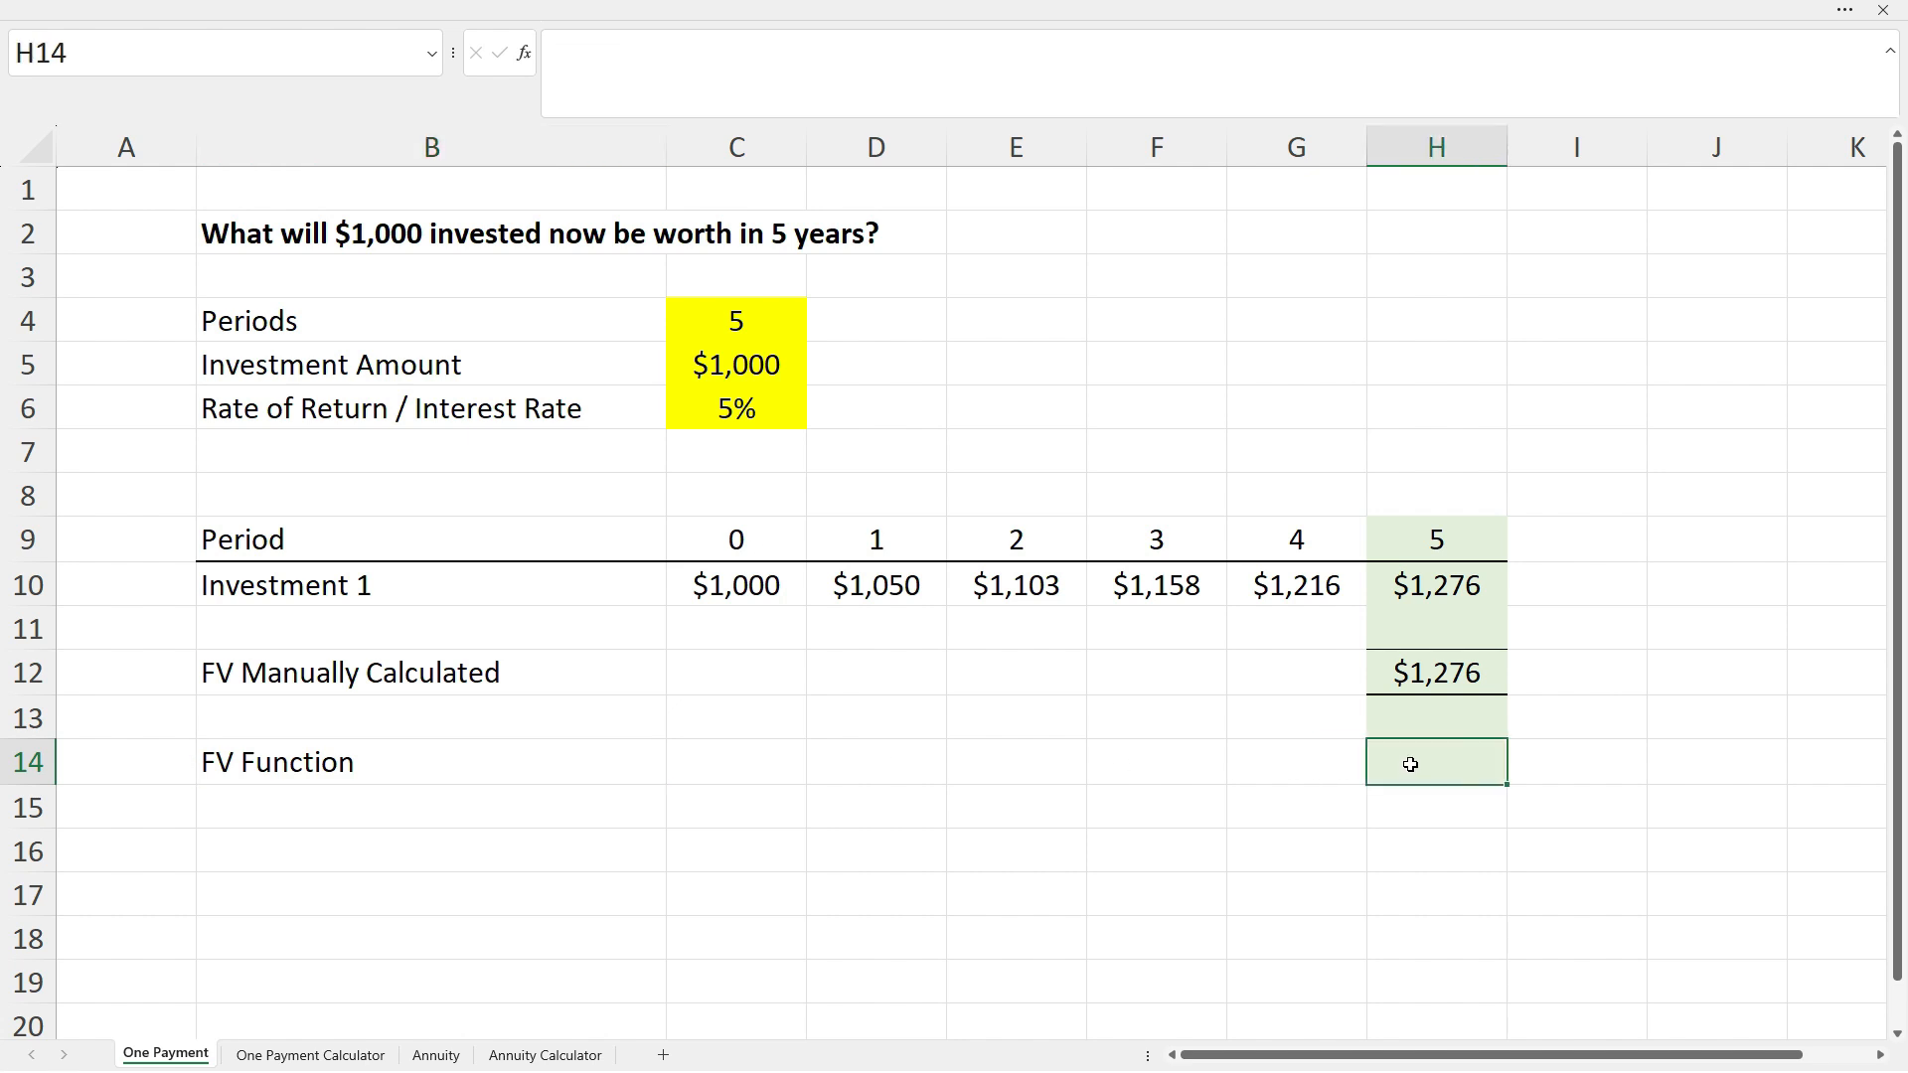
{"action": "double_click", "coordinate": [1409, 764]}
{"action": "type", "text": "=fv"}
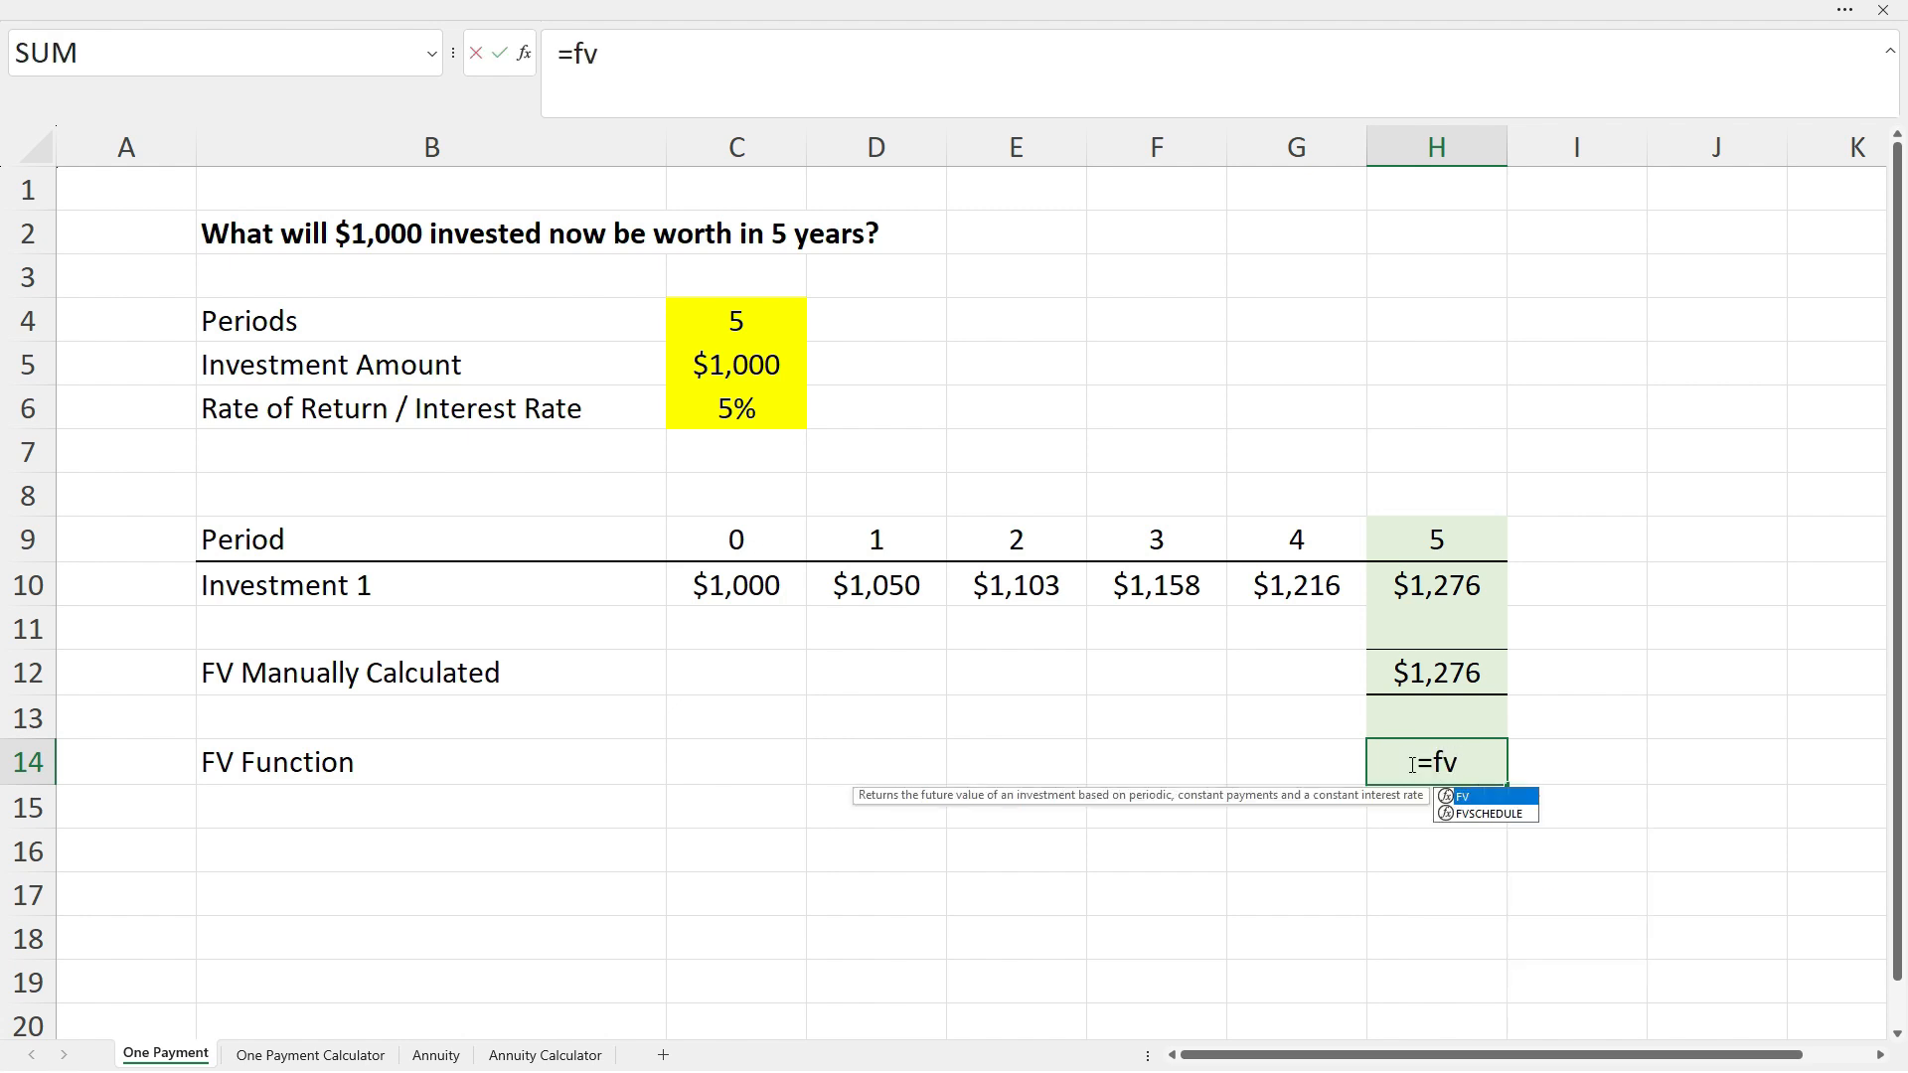
{"action": "type", "text": "("}
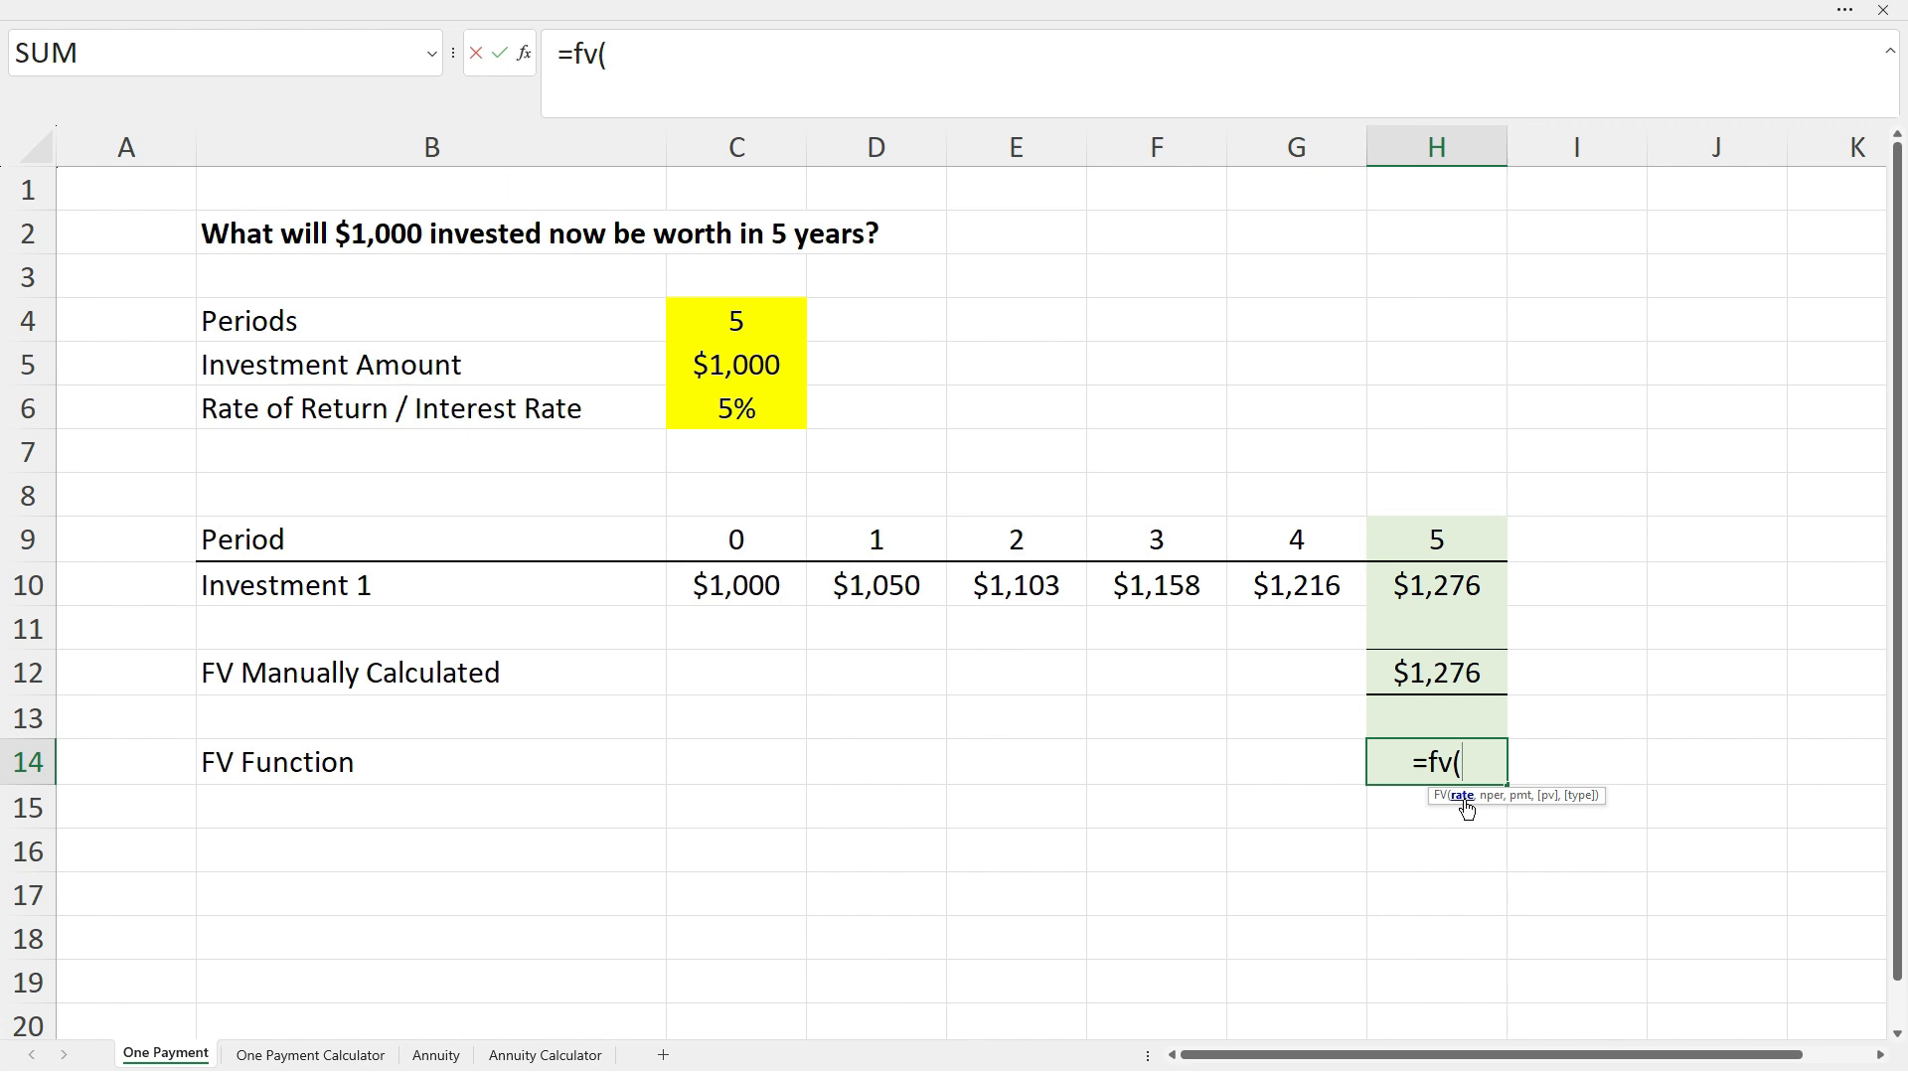
{"action": "left_click", "coordinate": [735, 413]}
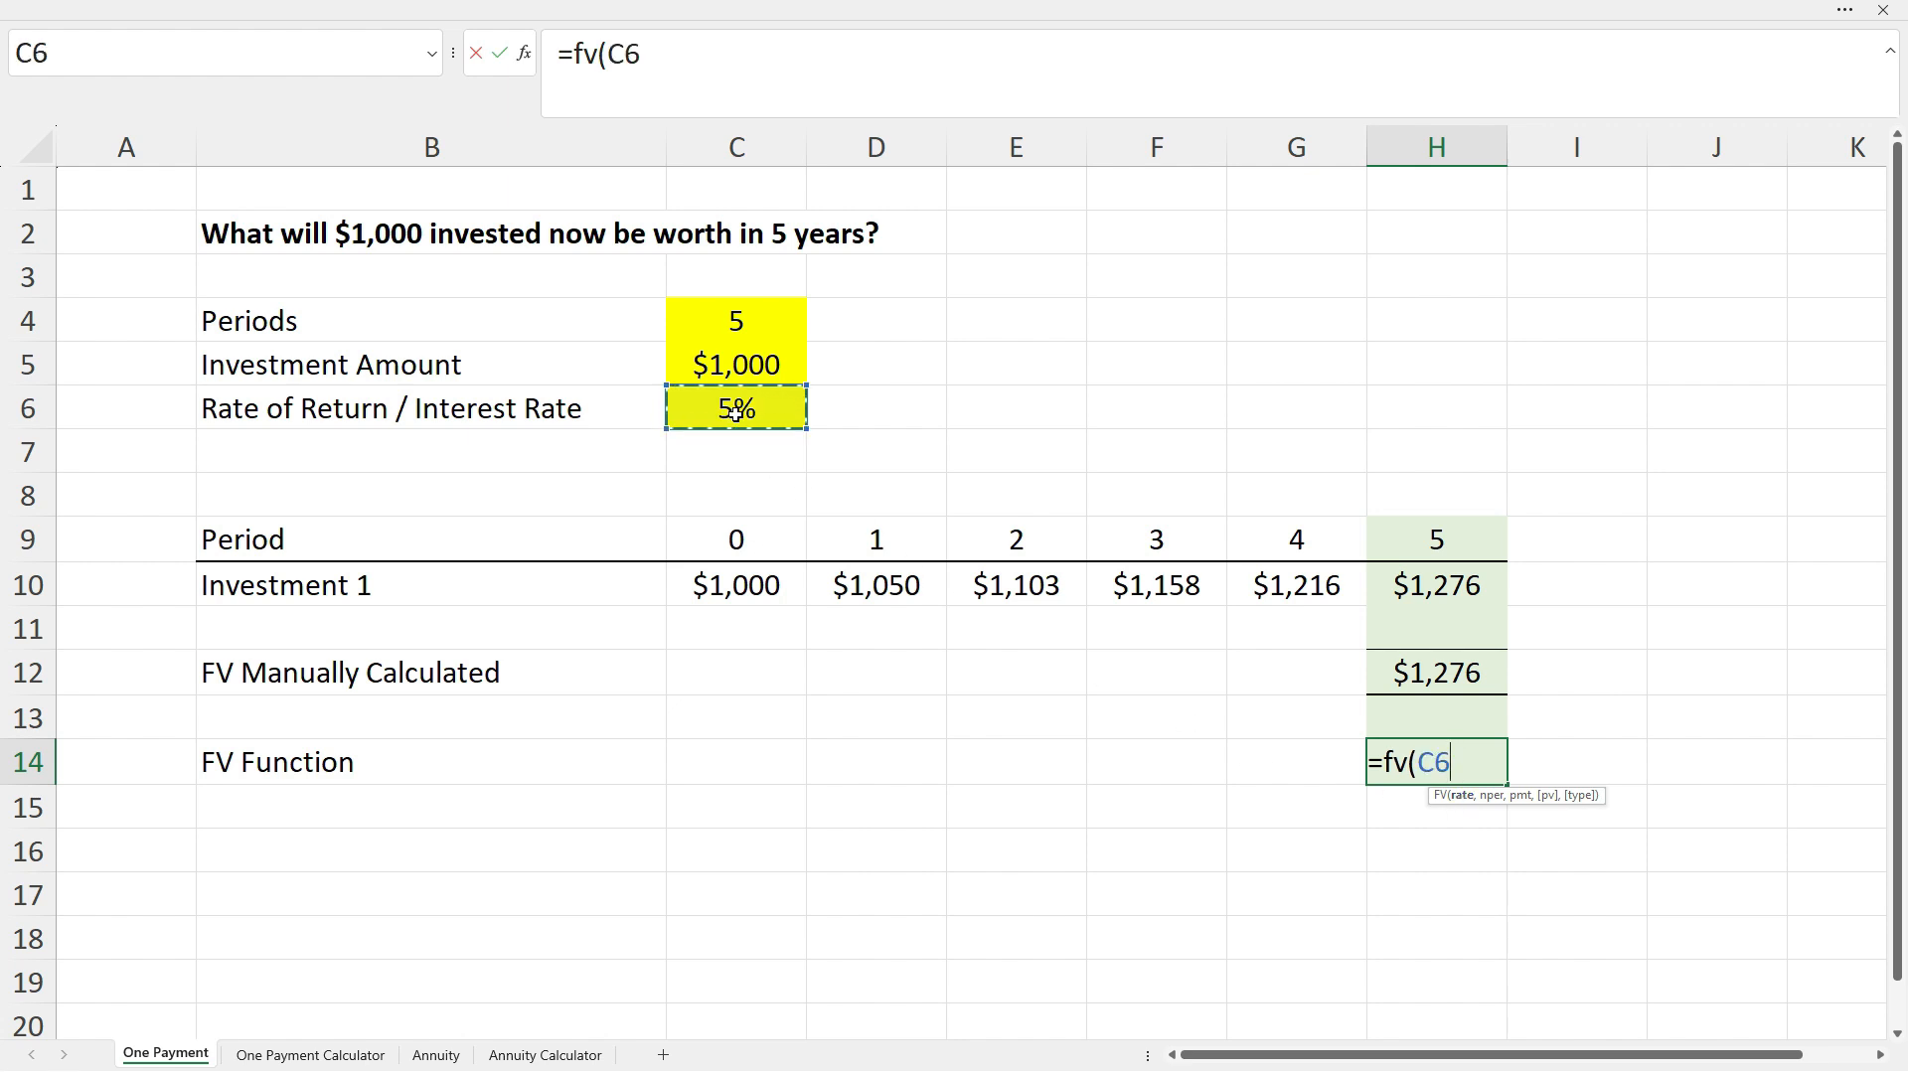
{"action": "key", "text": "F4"}
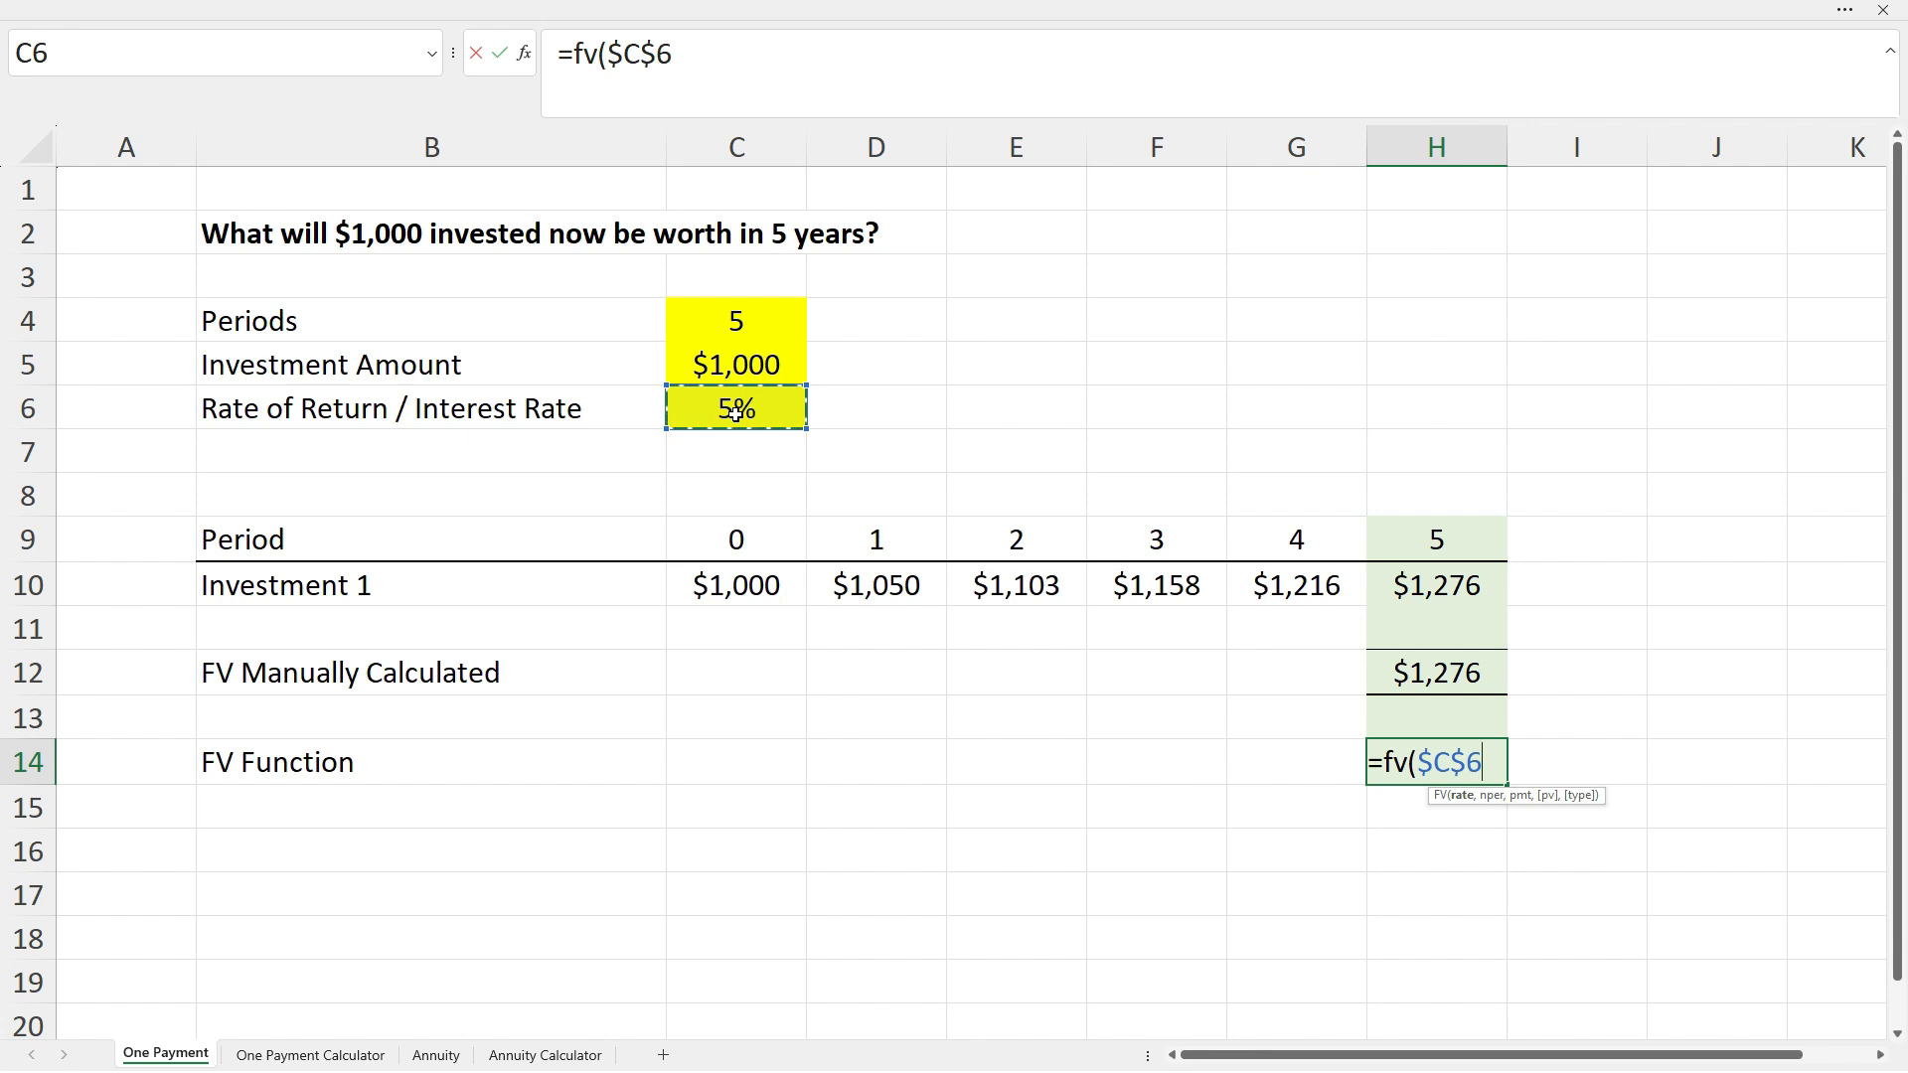
{"action": "type", "text": ","}
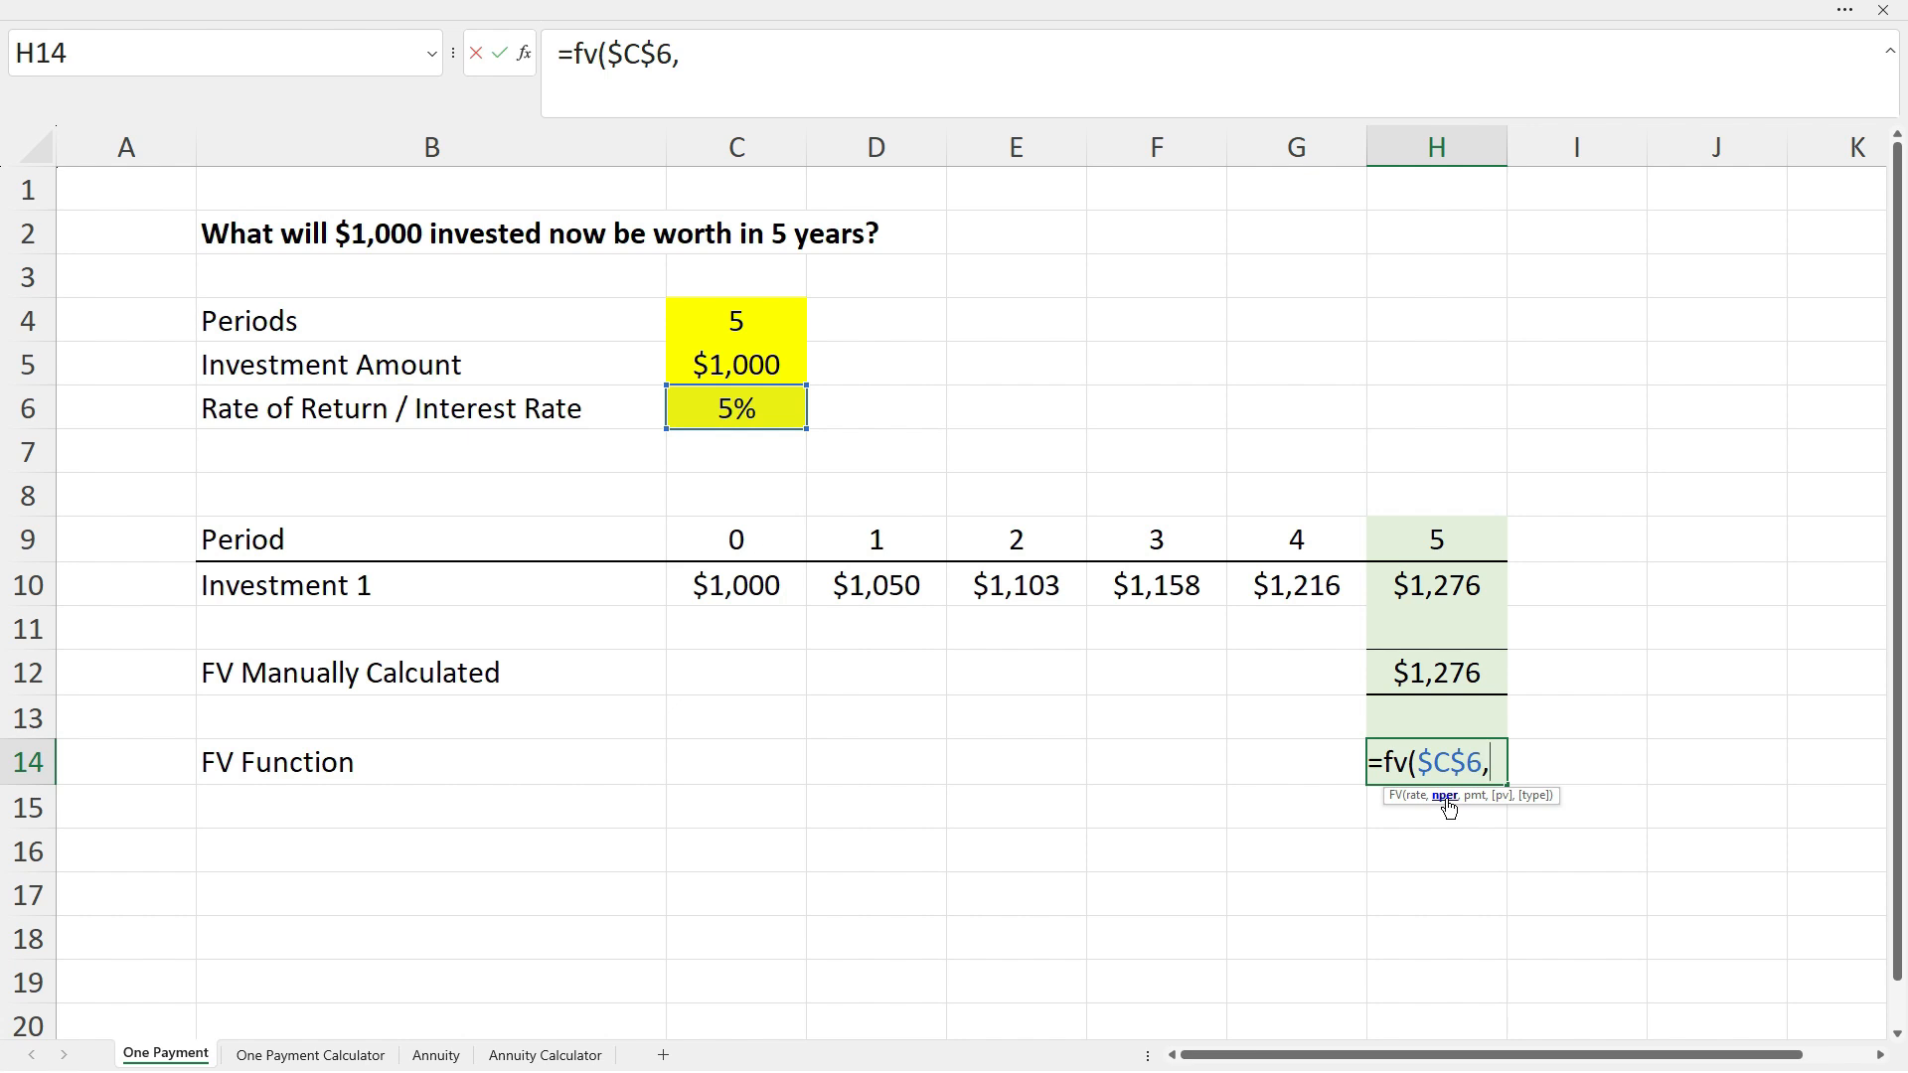
- Complete the H14 FV formula with $C$4 as the number of periods, no payment, $C$5 as present value and type 1
{"action": "left_click", "coordinate": [771, 318]}
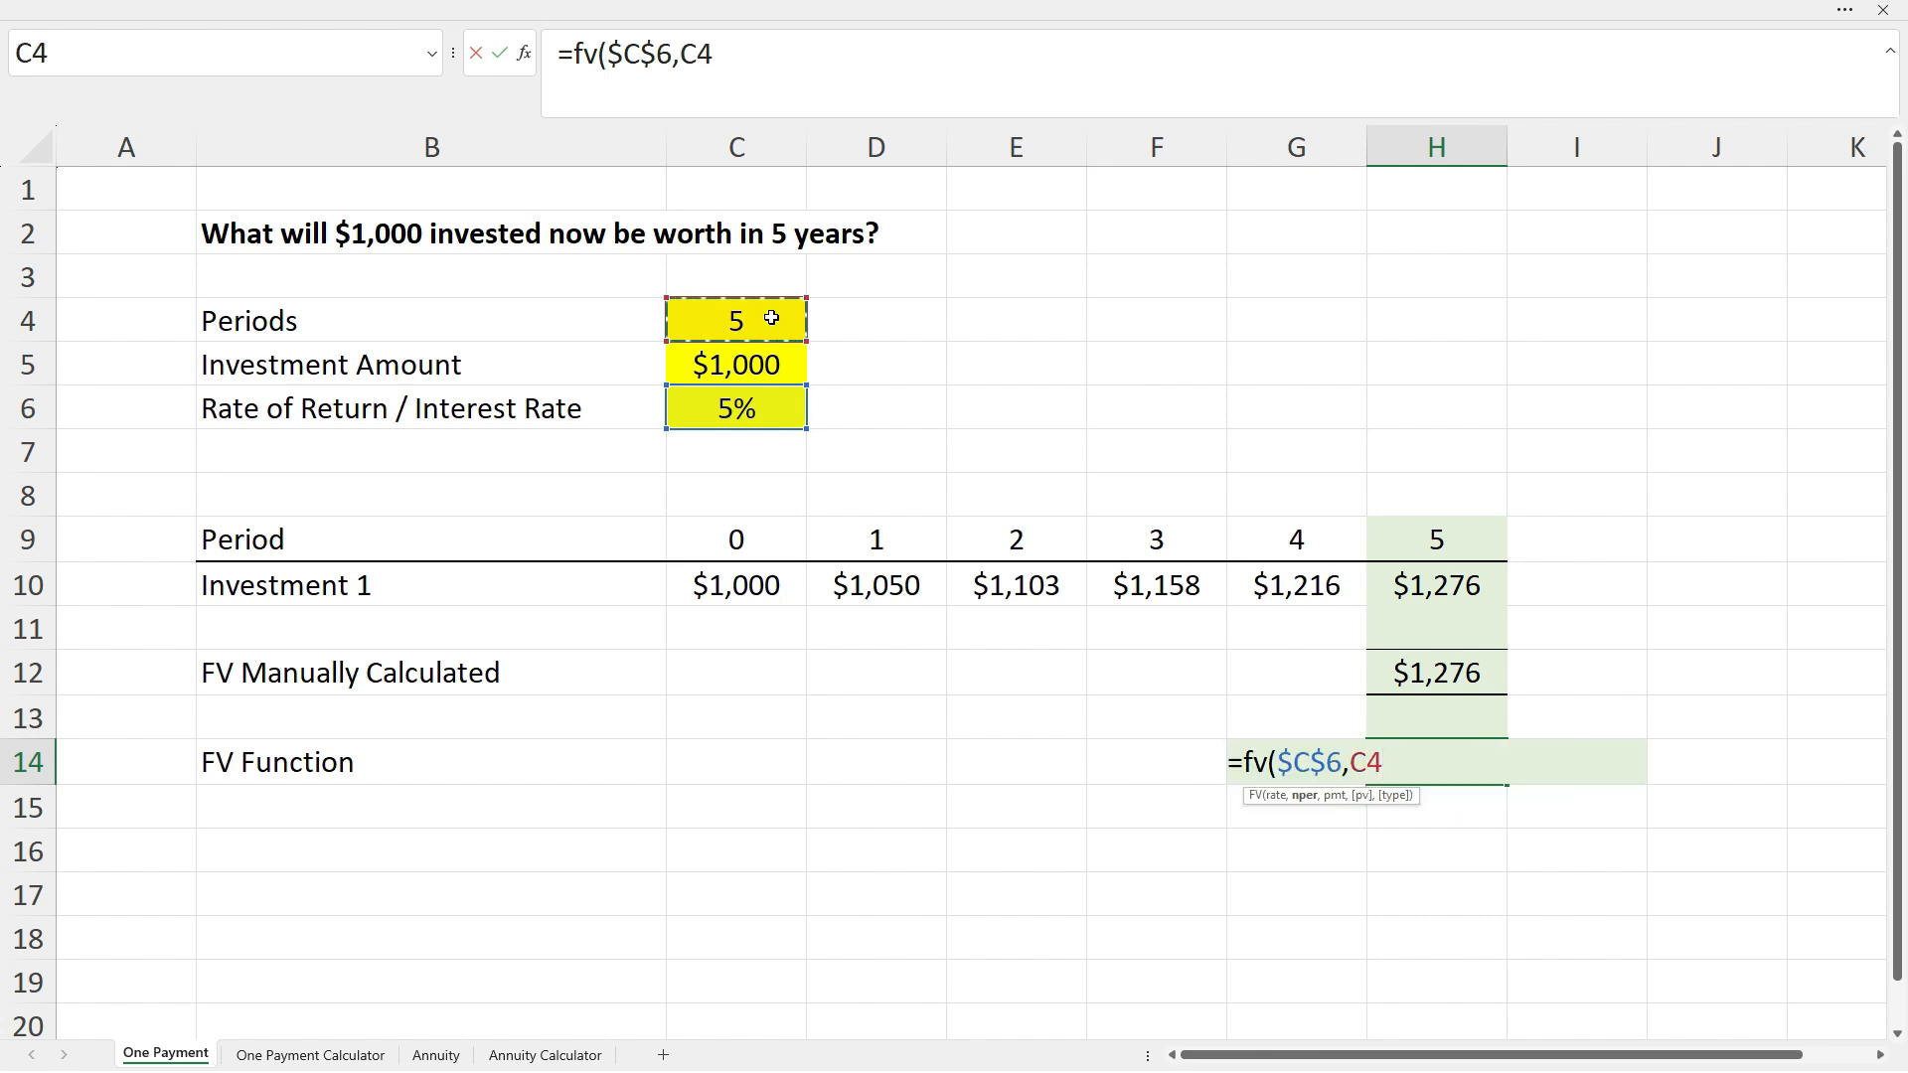
{"action": "key", "text": "F4"}
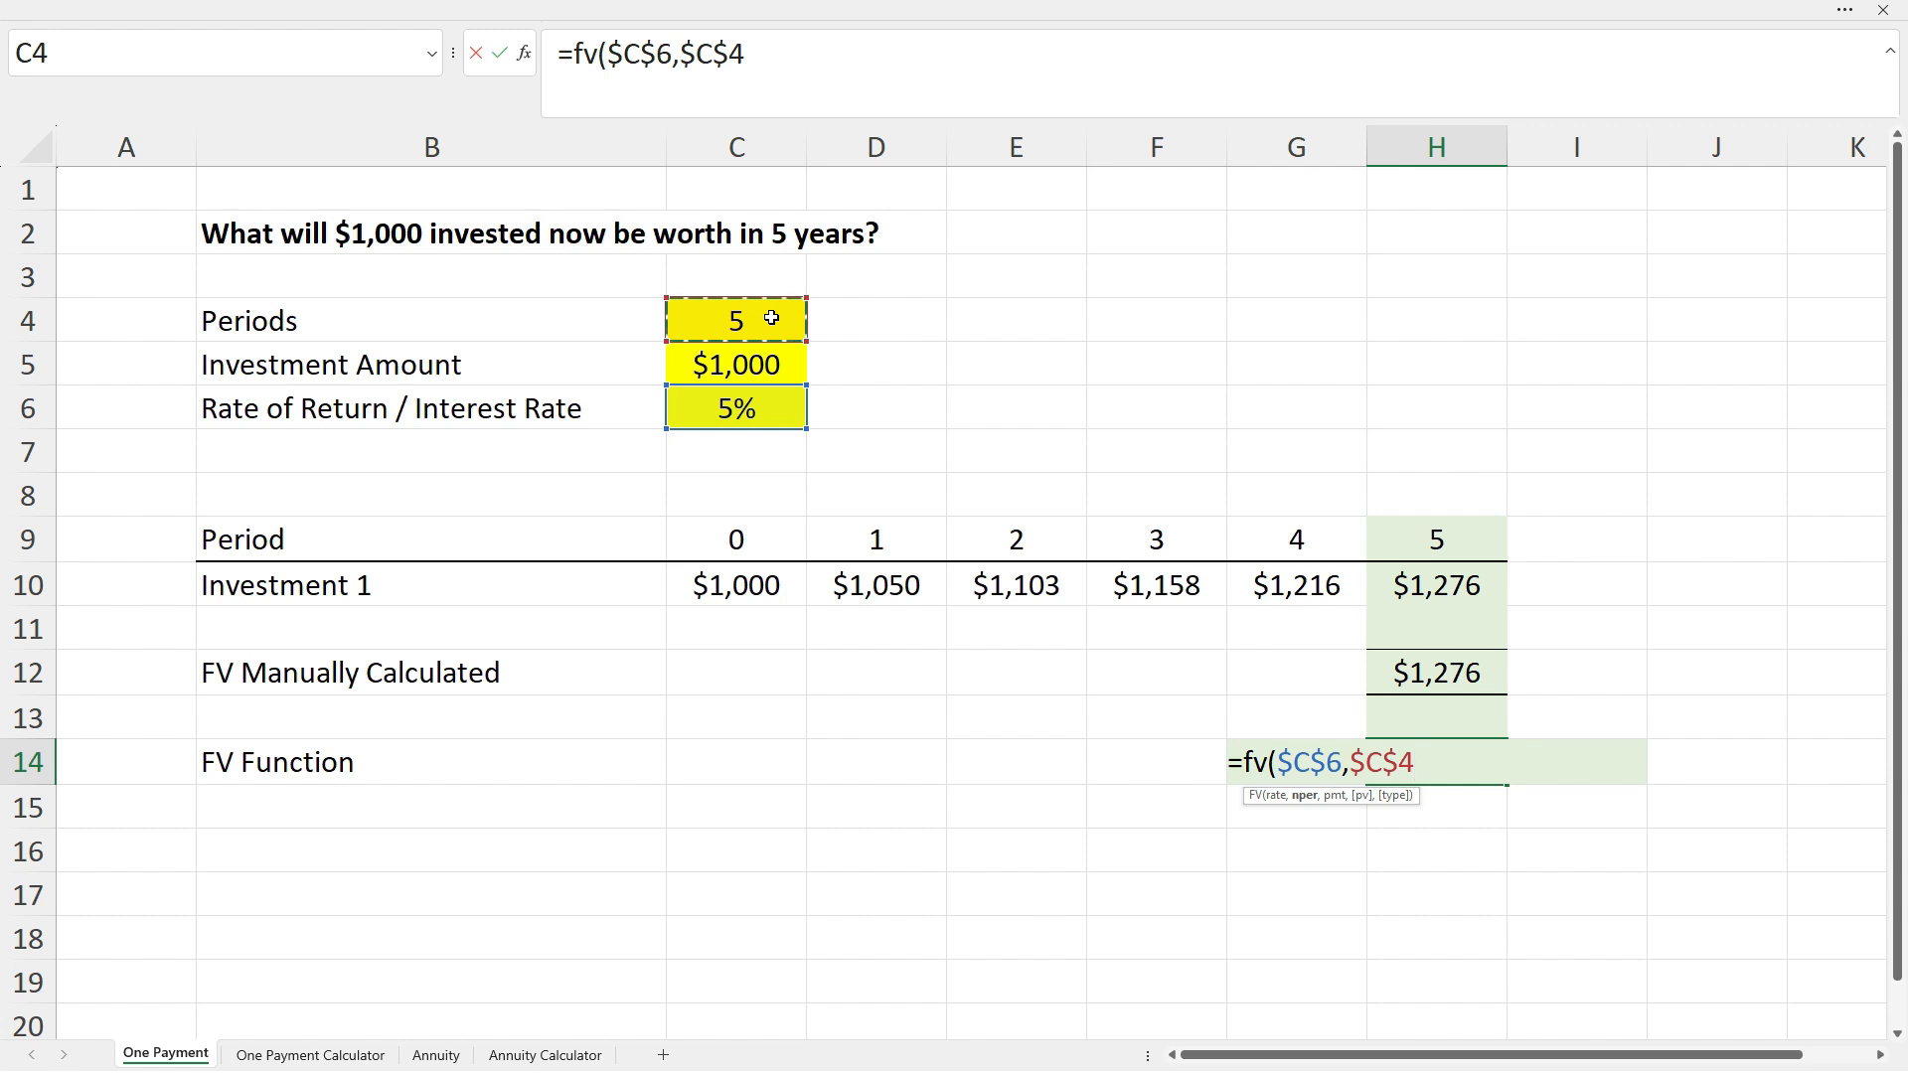
{"action": "type", "text": ","}
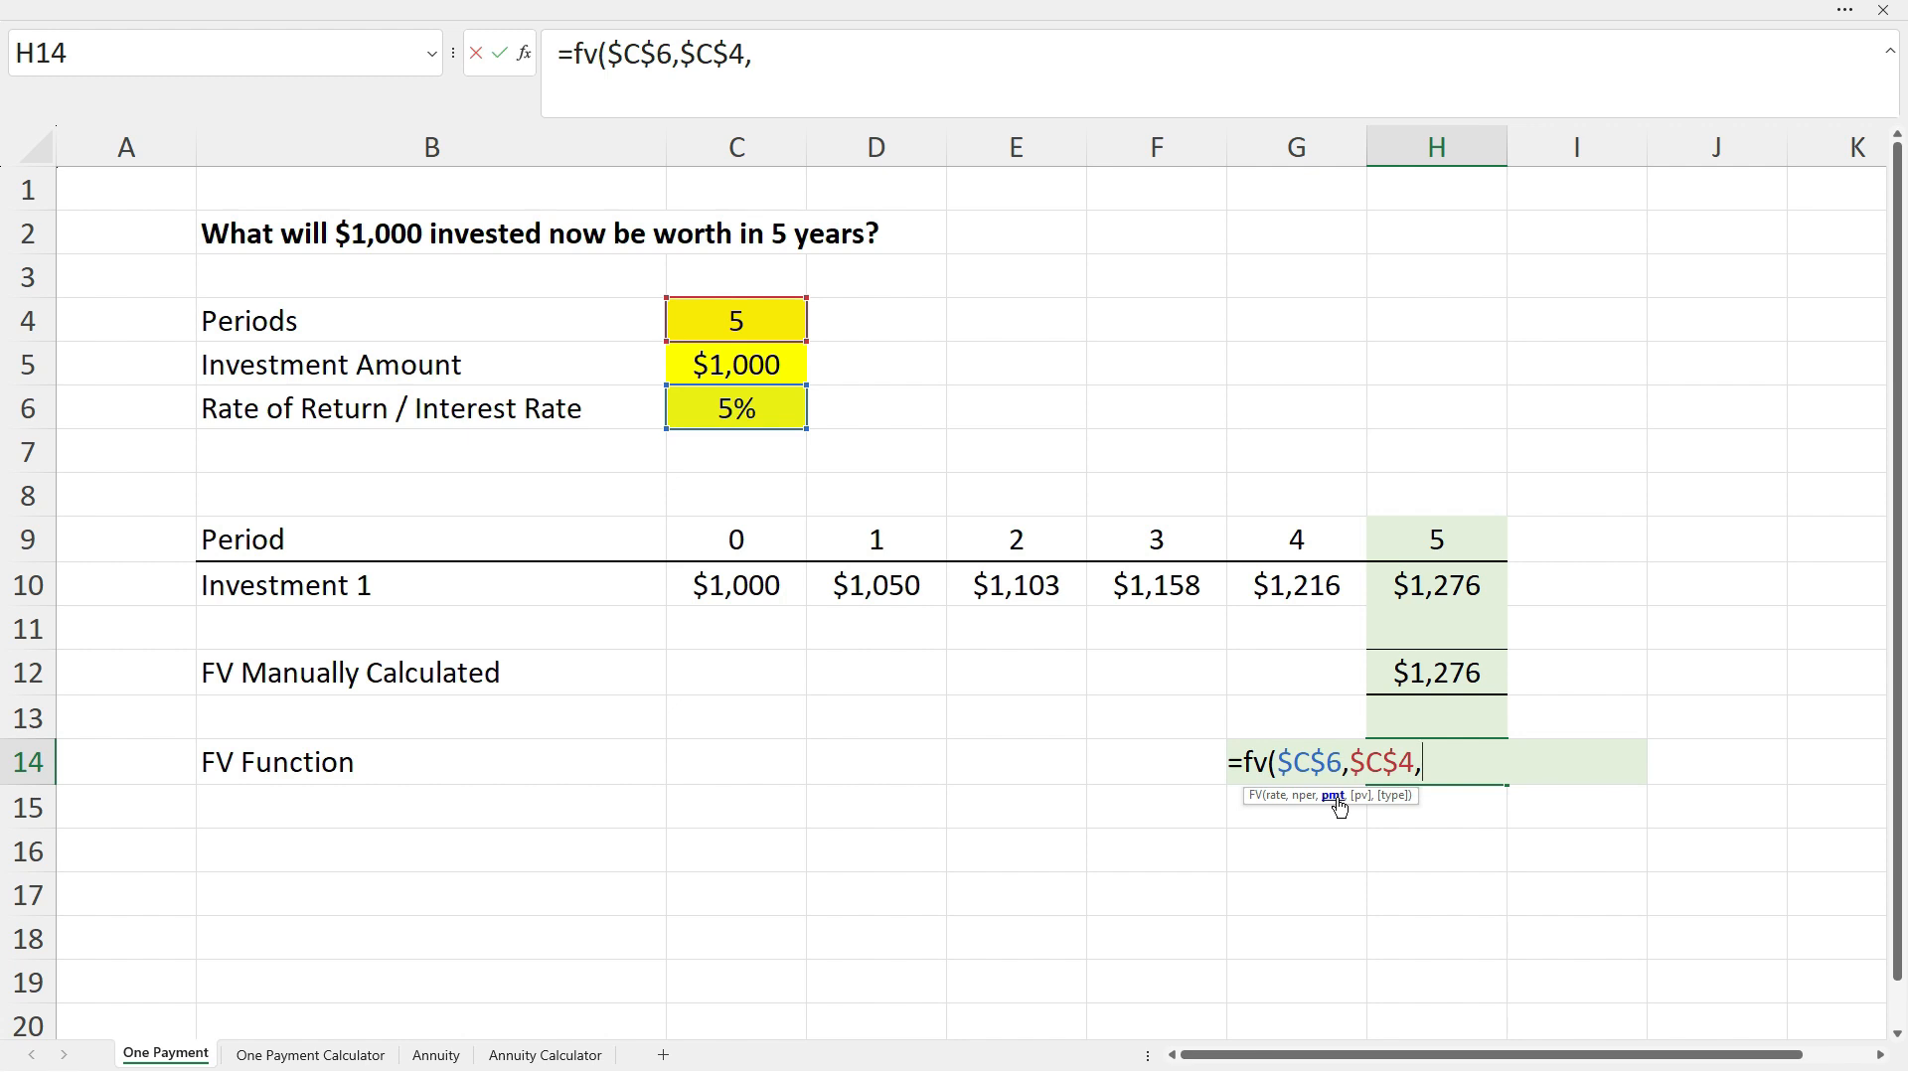
{"action": "type", "text": ","}
{"action": "left_click", "coordinate": [752, 363]}
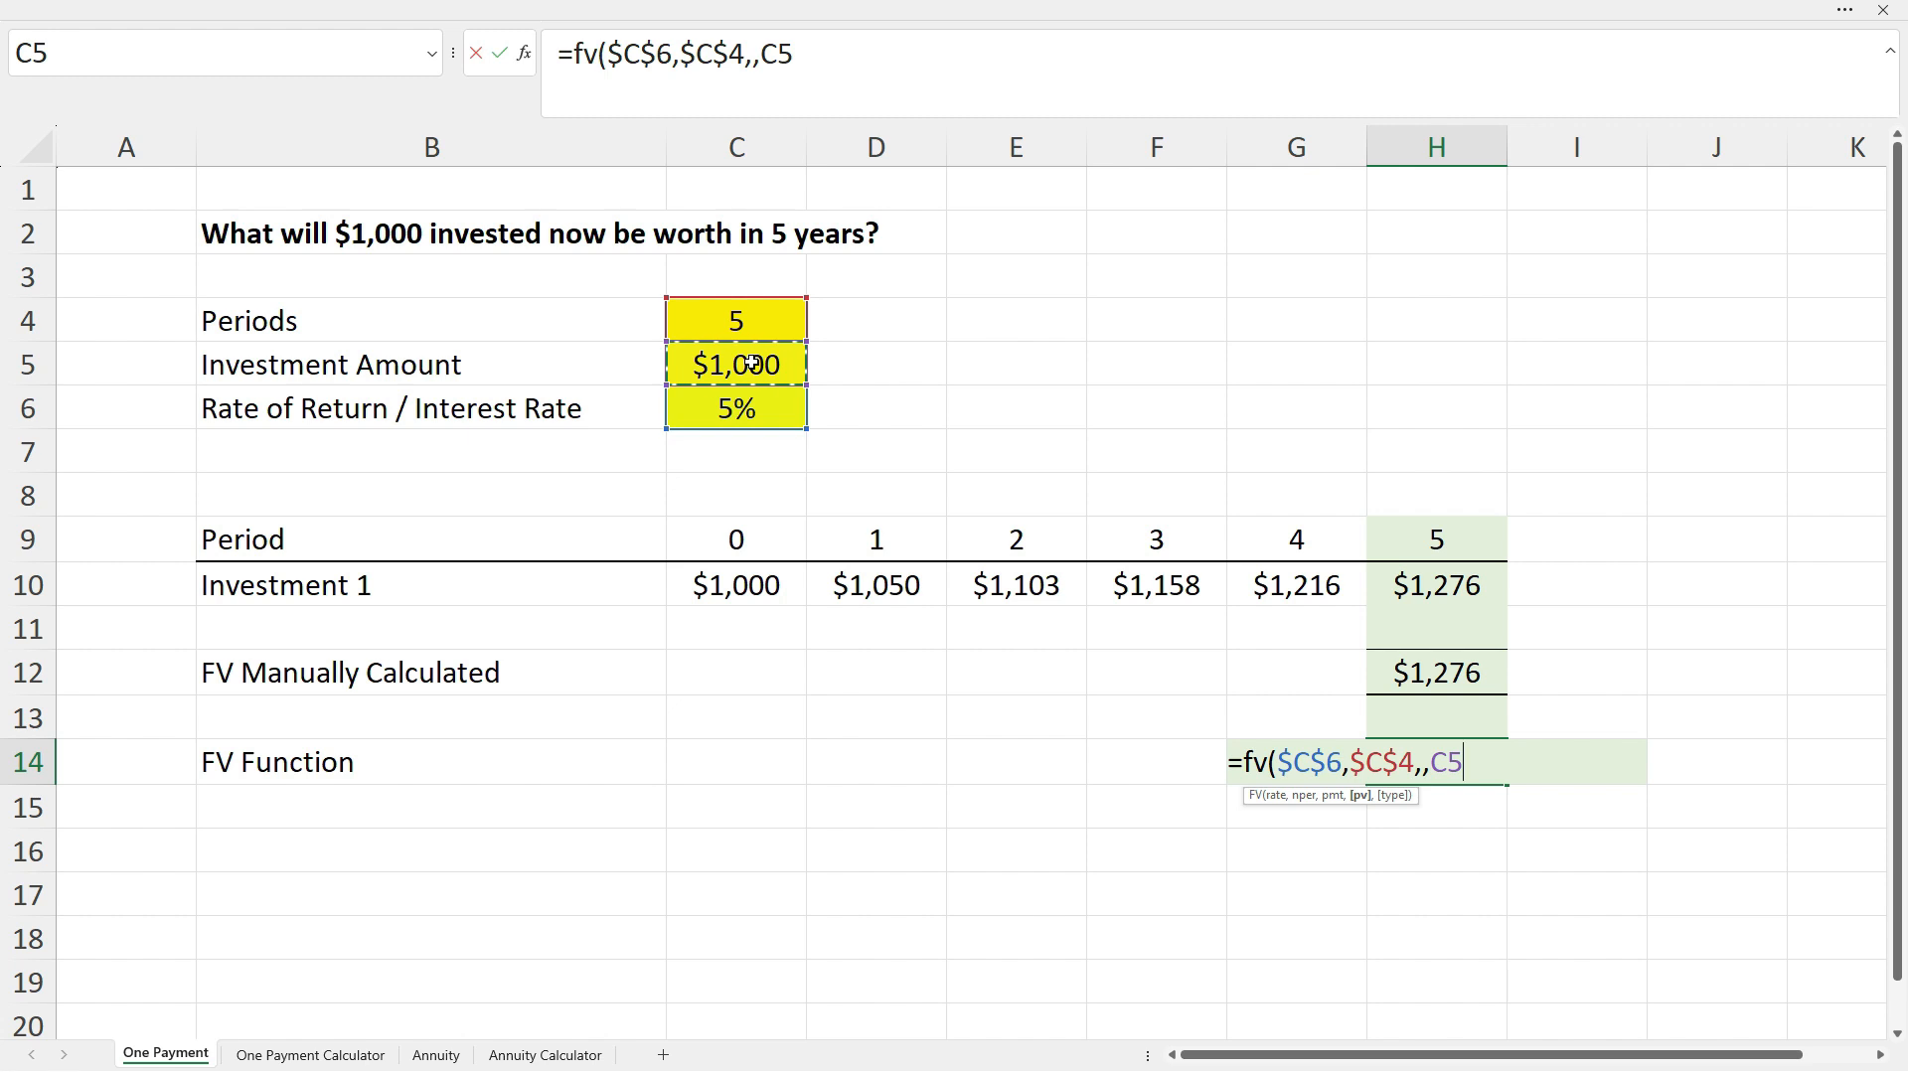
{"action": "key", "text": "F4"}
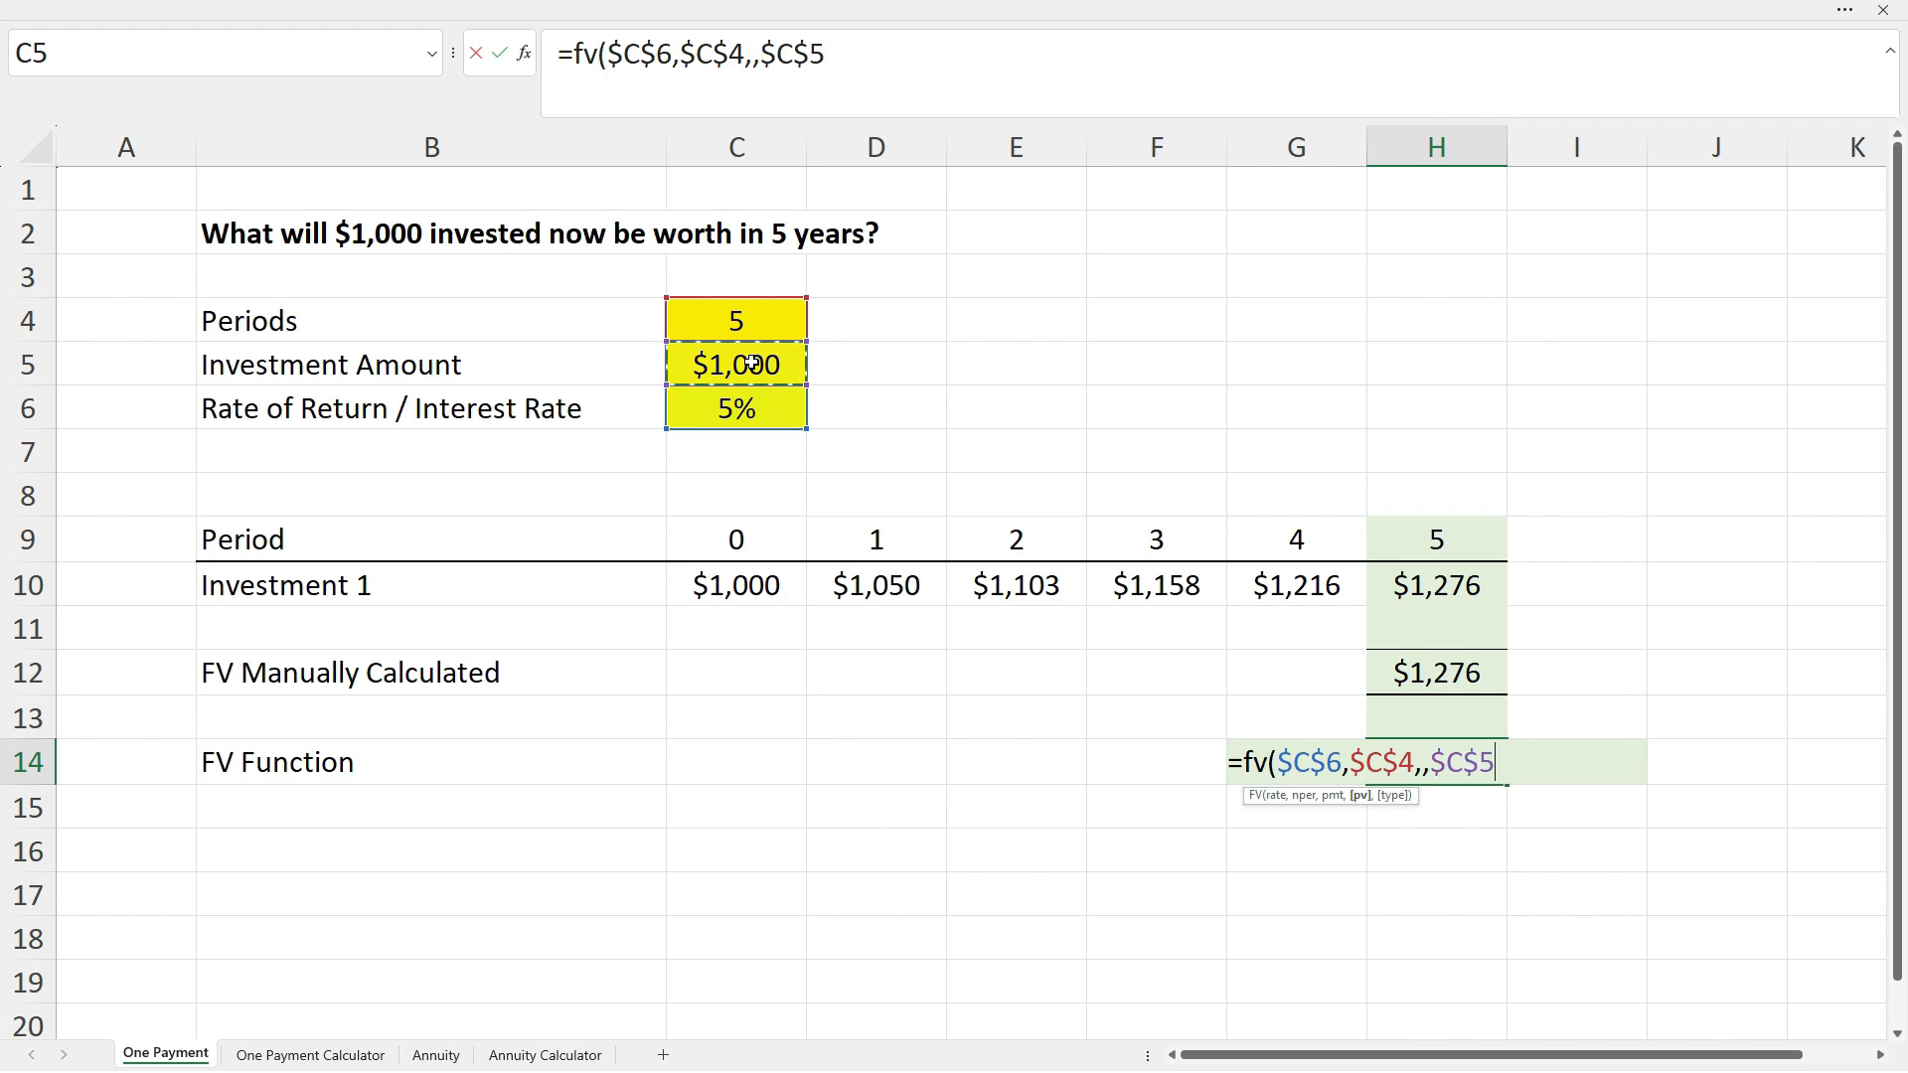
{"action": "type", "text": ","}
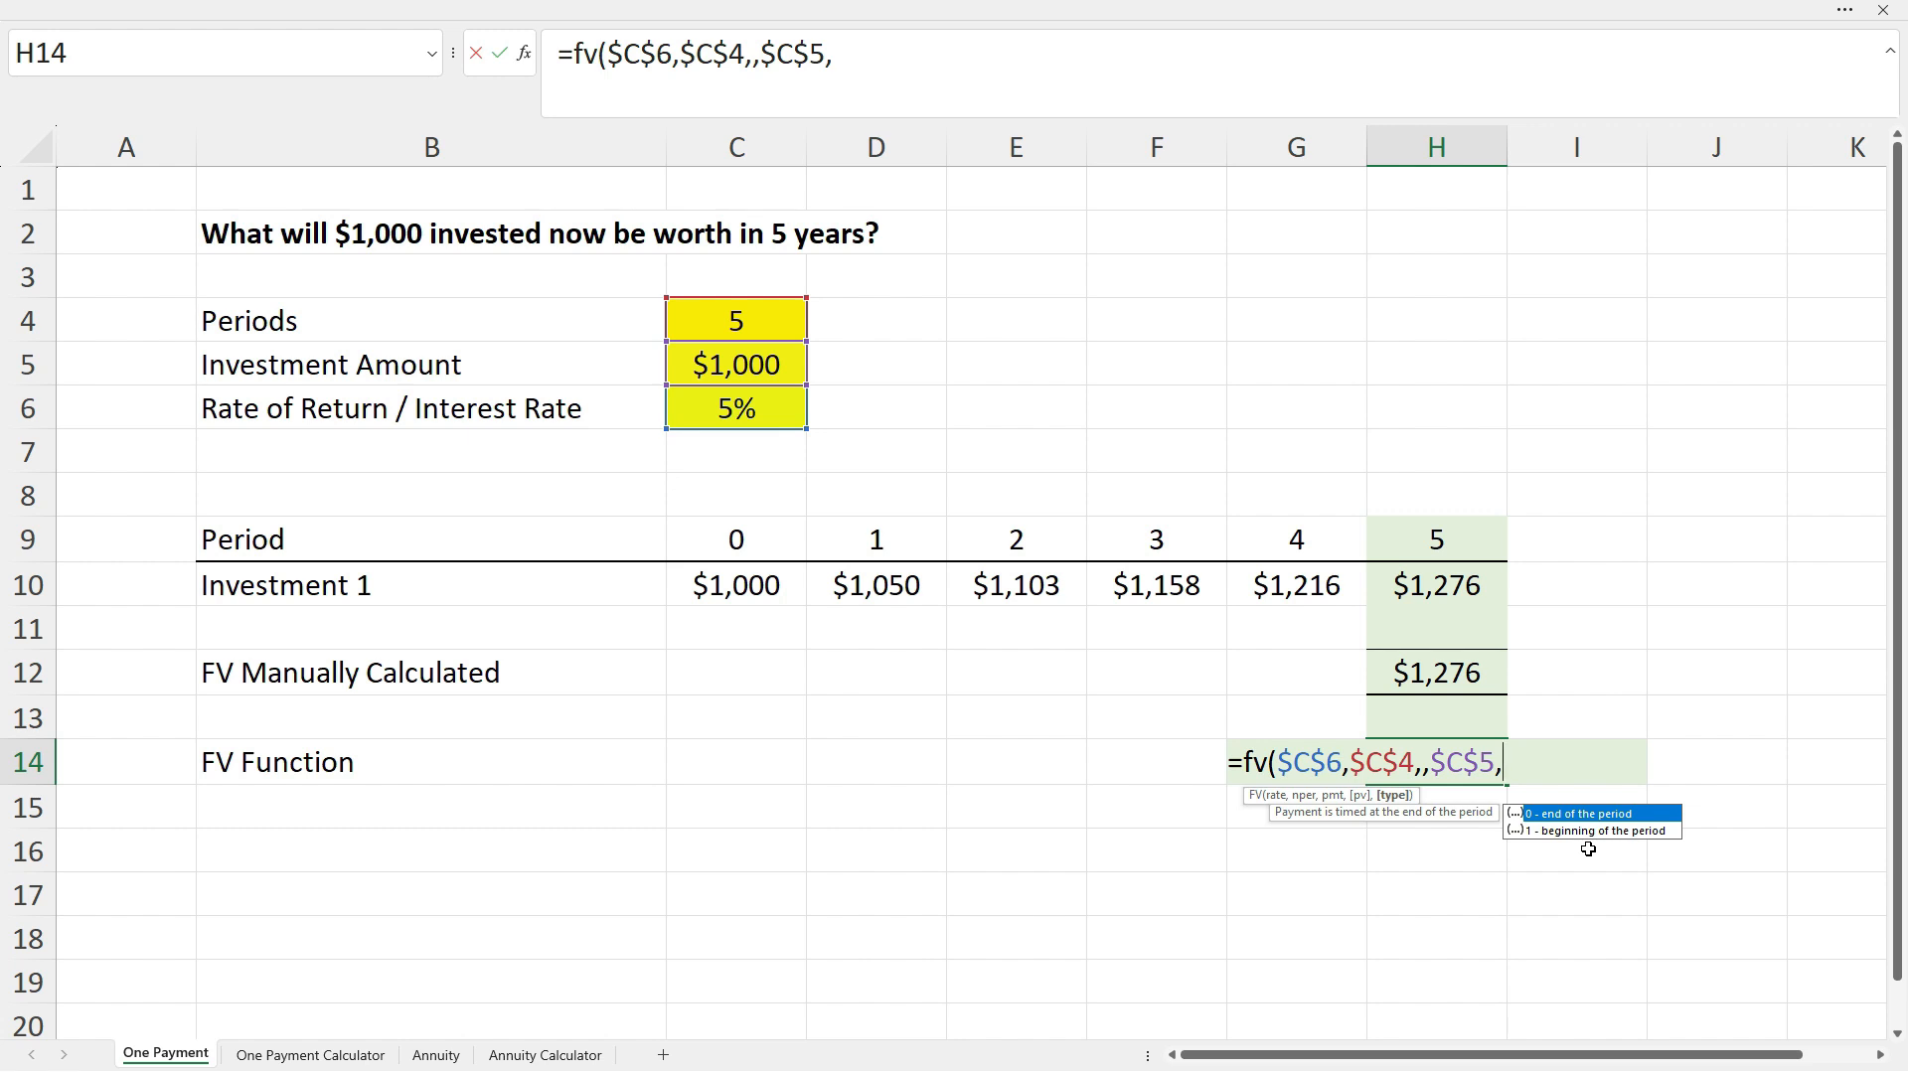
{"action": "type", "text": "1)"}
{"action": "key", "text": "Return"}
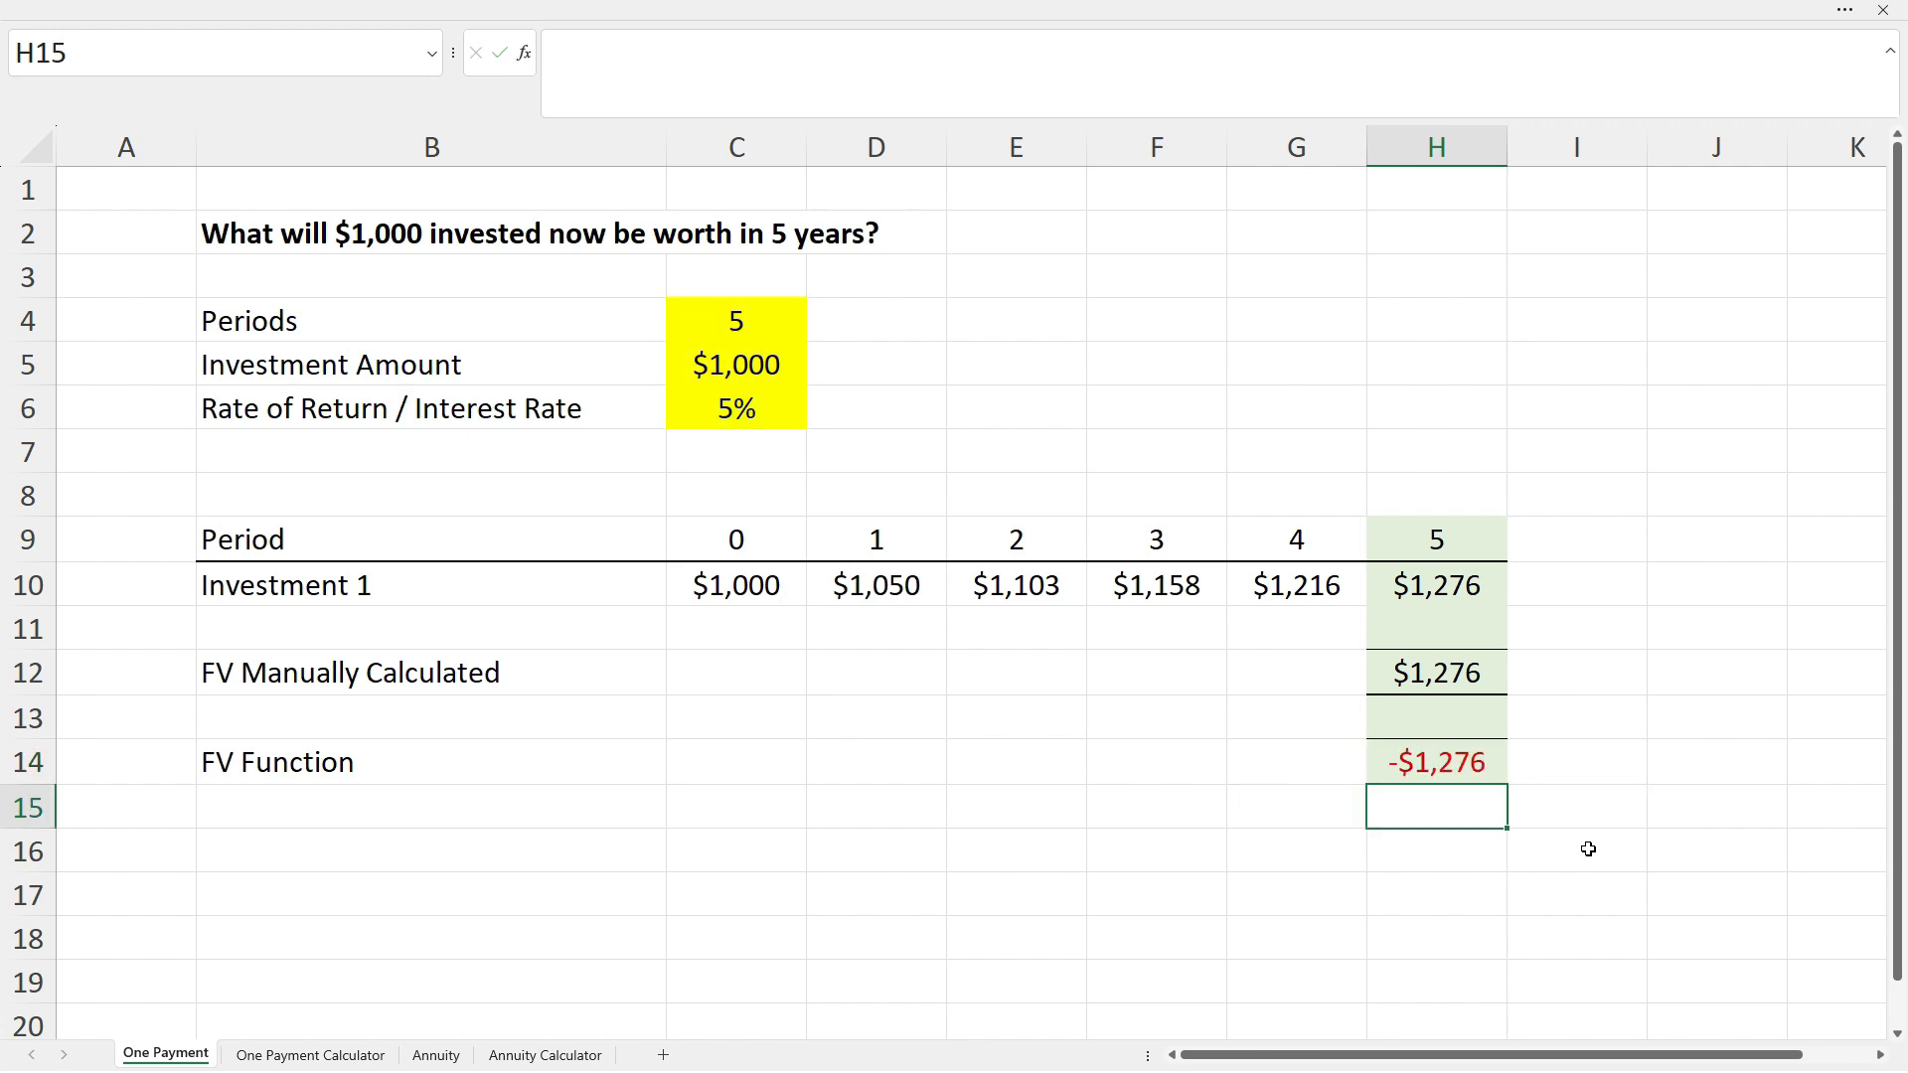
- Negate the FV formula in H14 by adding a minus sign before the function
{"action": "left_click", "coordinate": [1411, 851]}
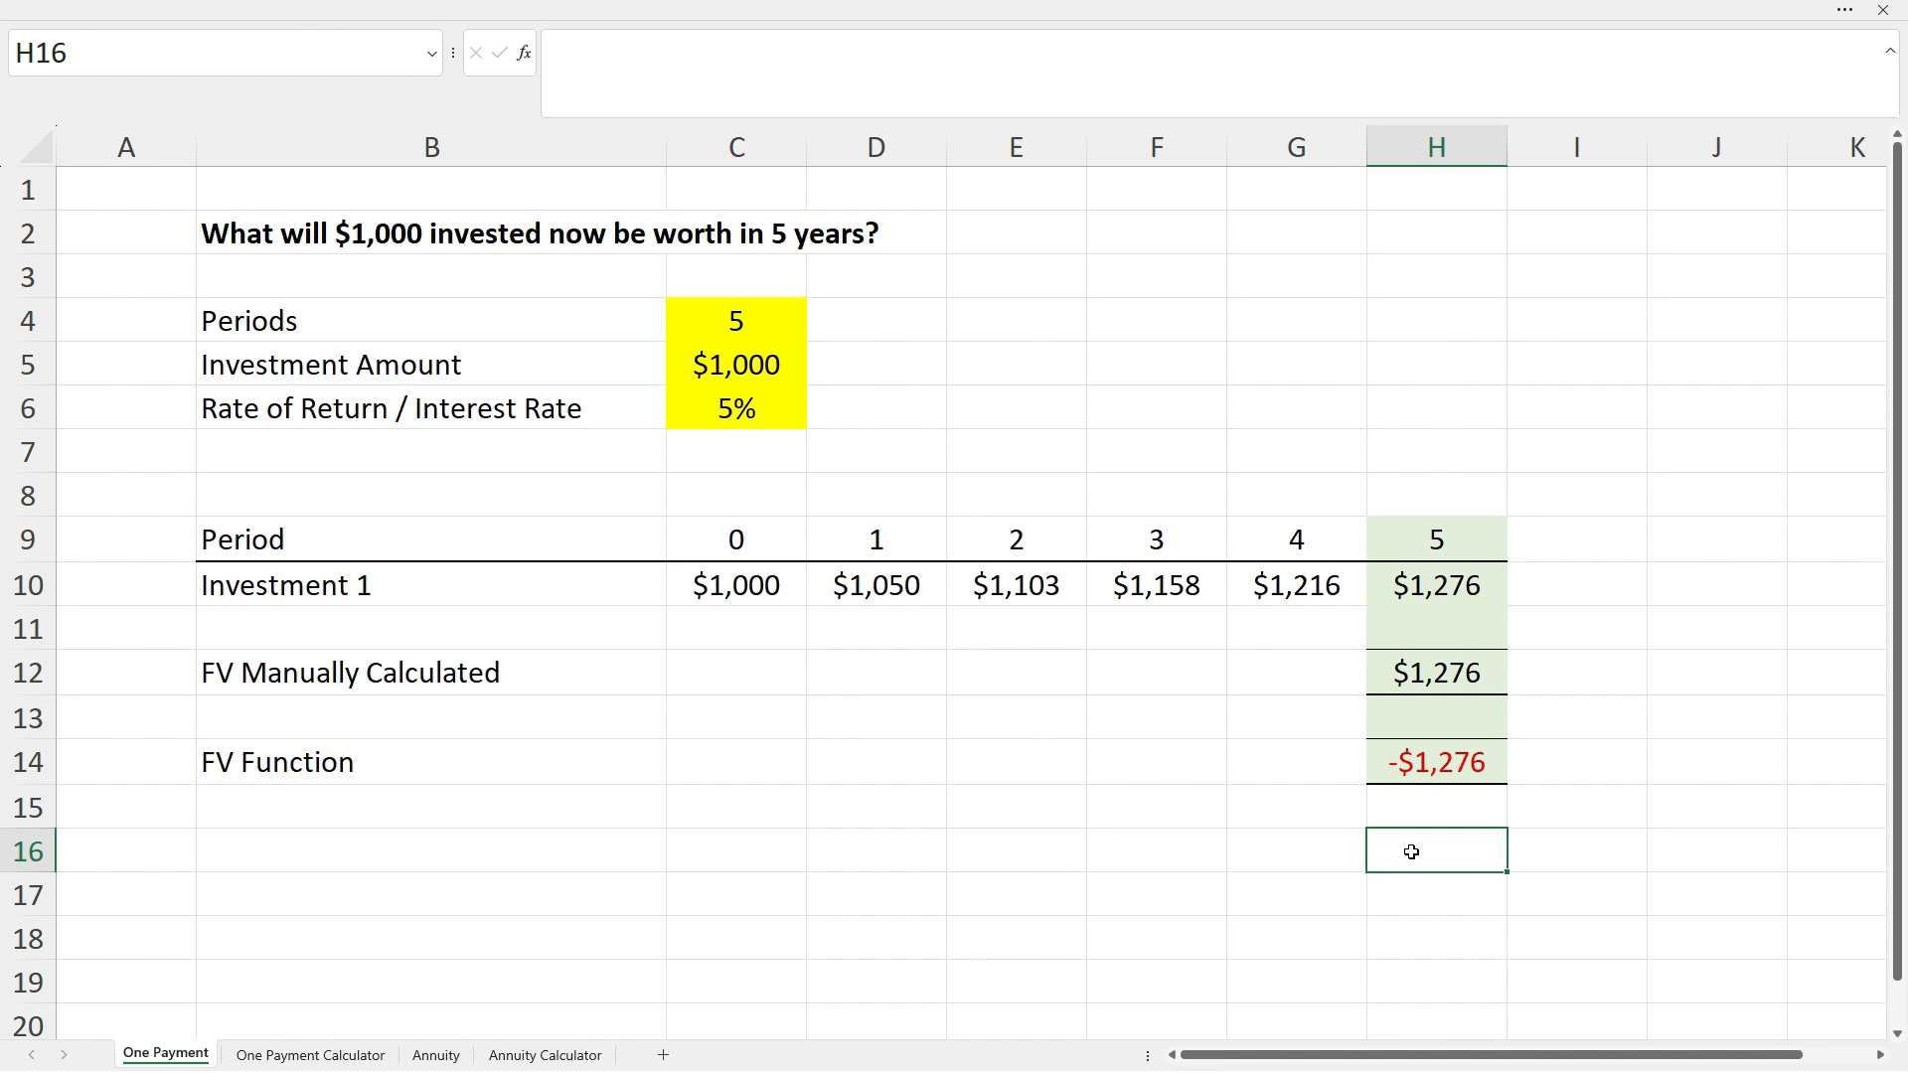
{"action": "left_click", "coordinate": [1439, 768]}
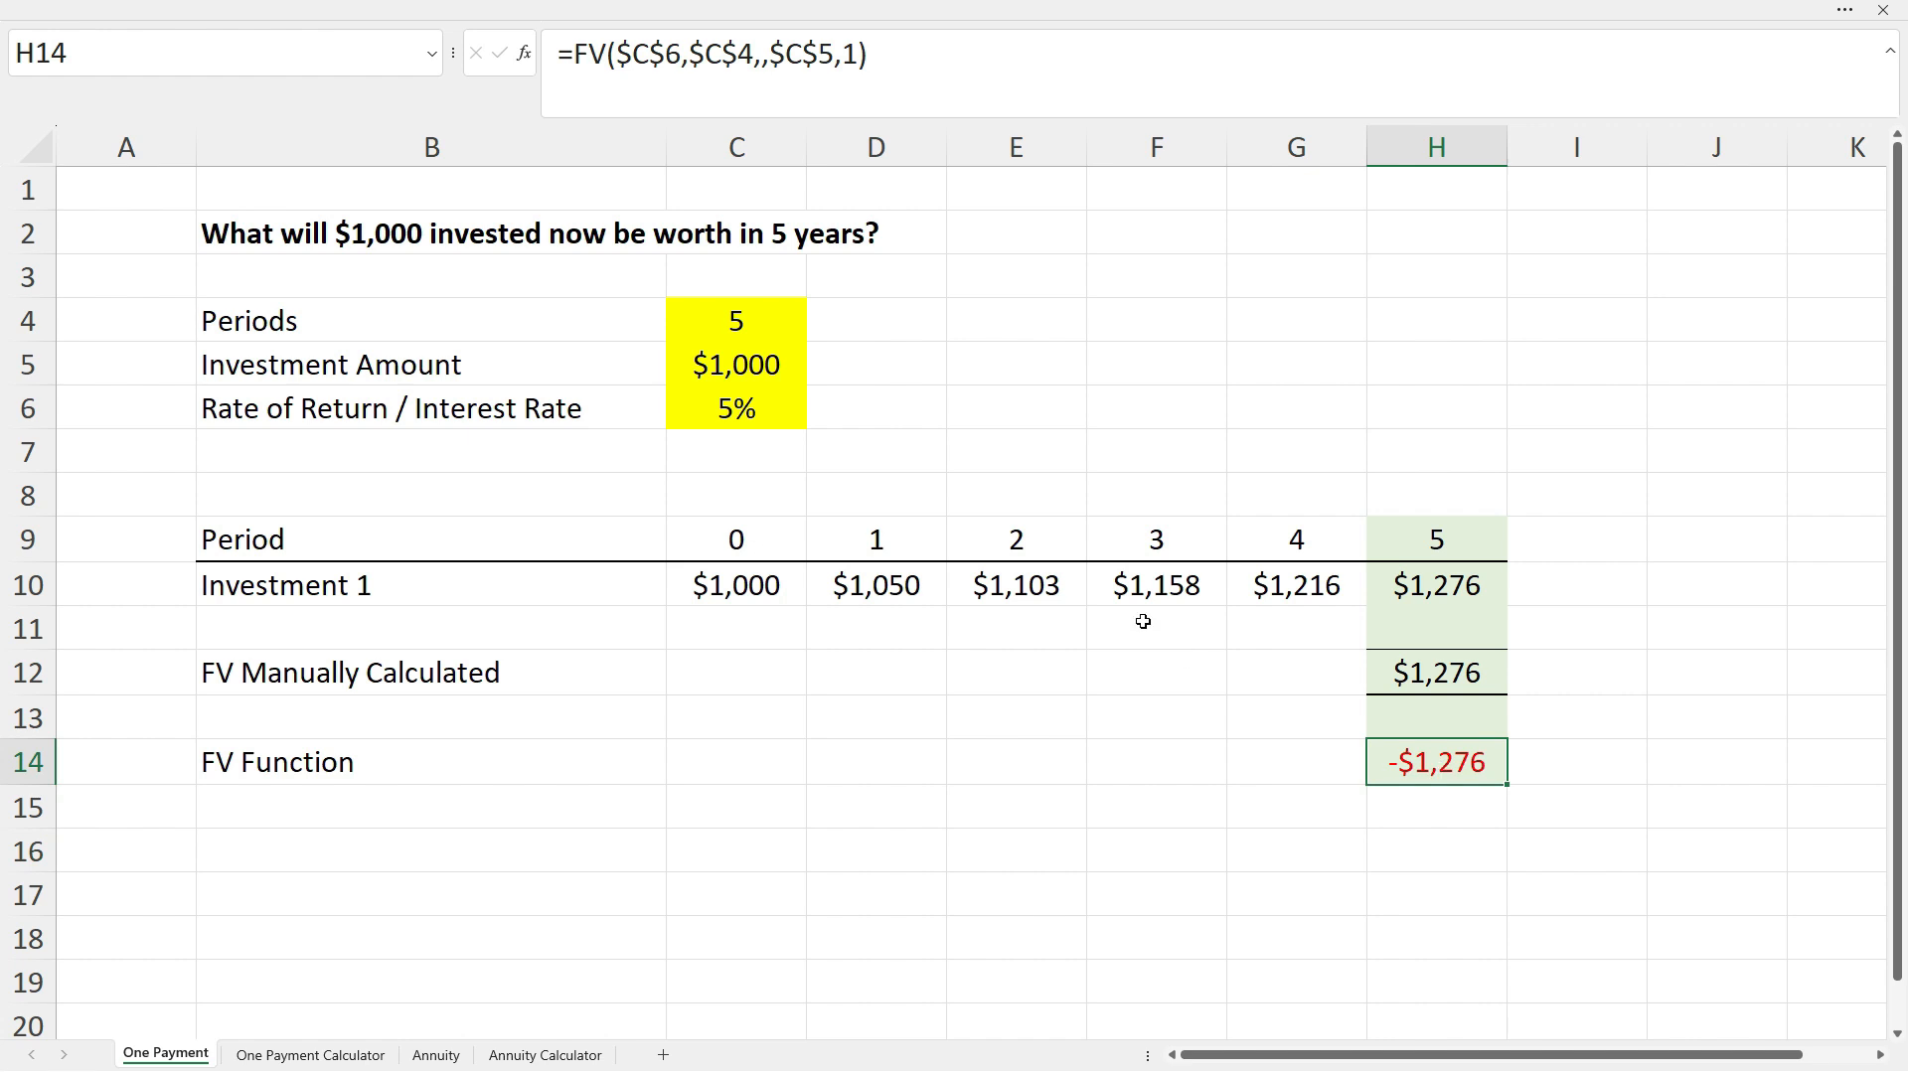
{"action": "left_click", "coordinate": [578, 52]}
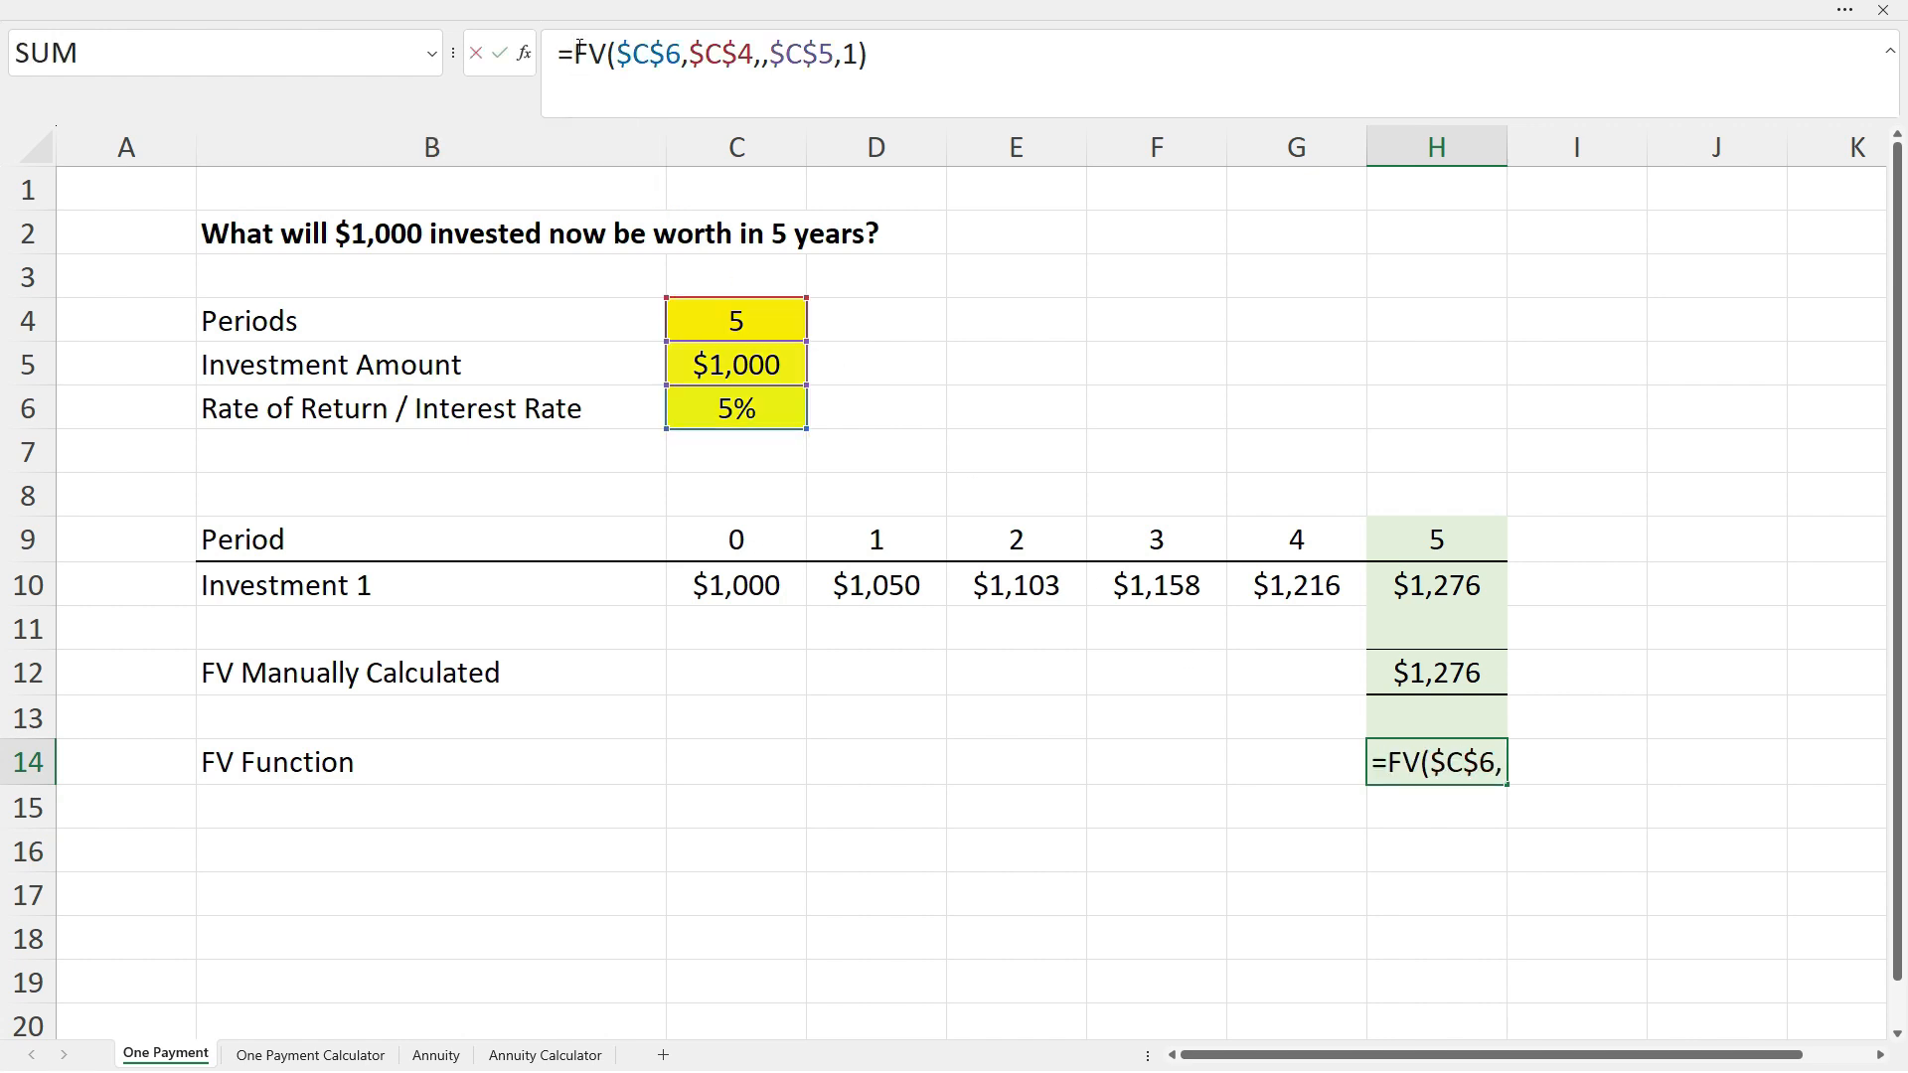
{"action": "type", "text": "-"}
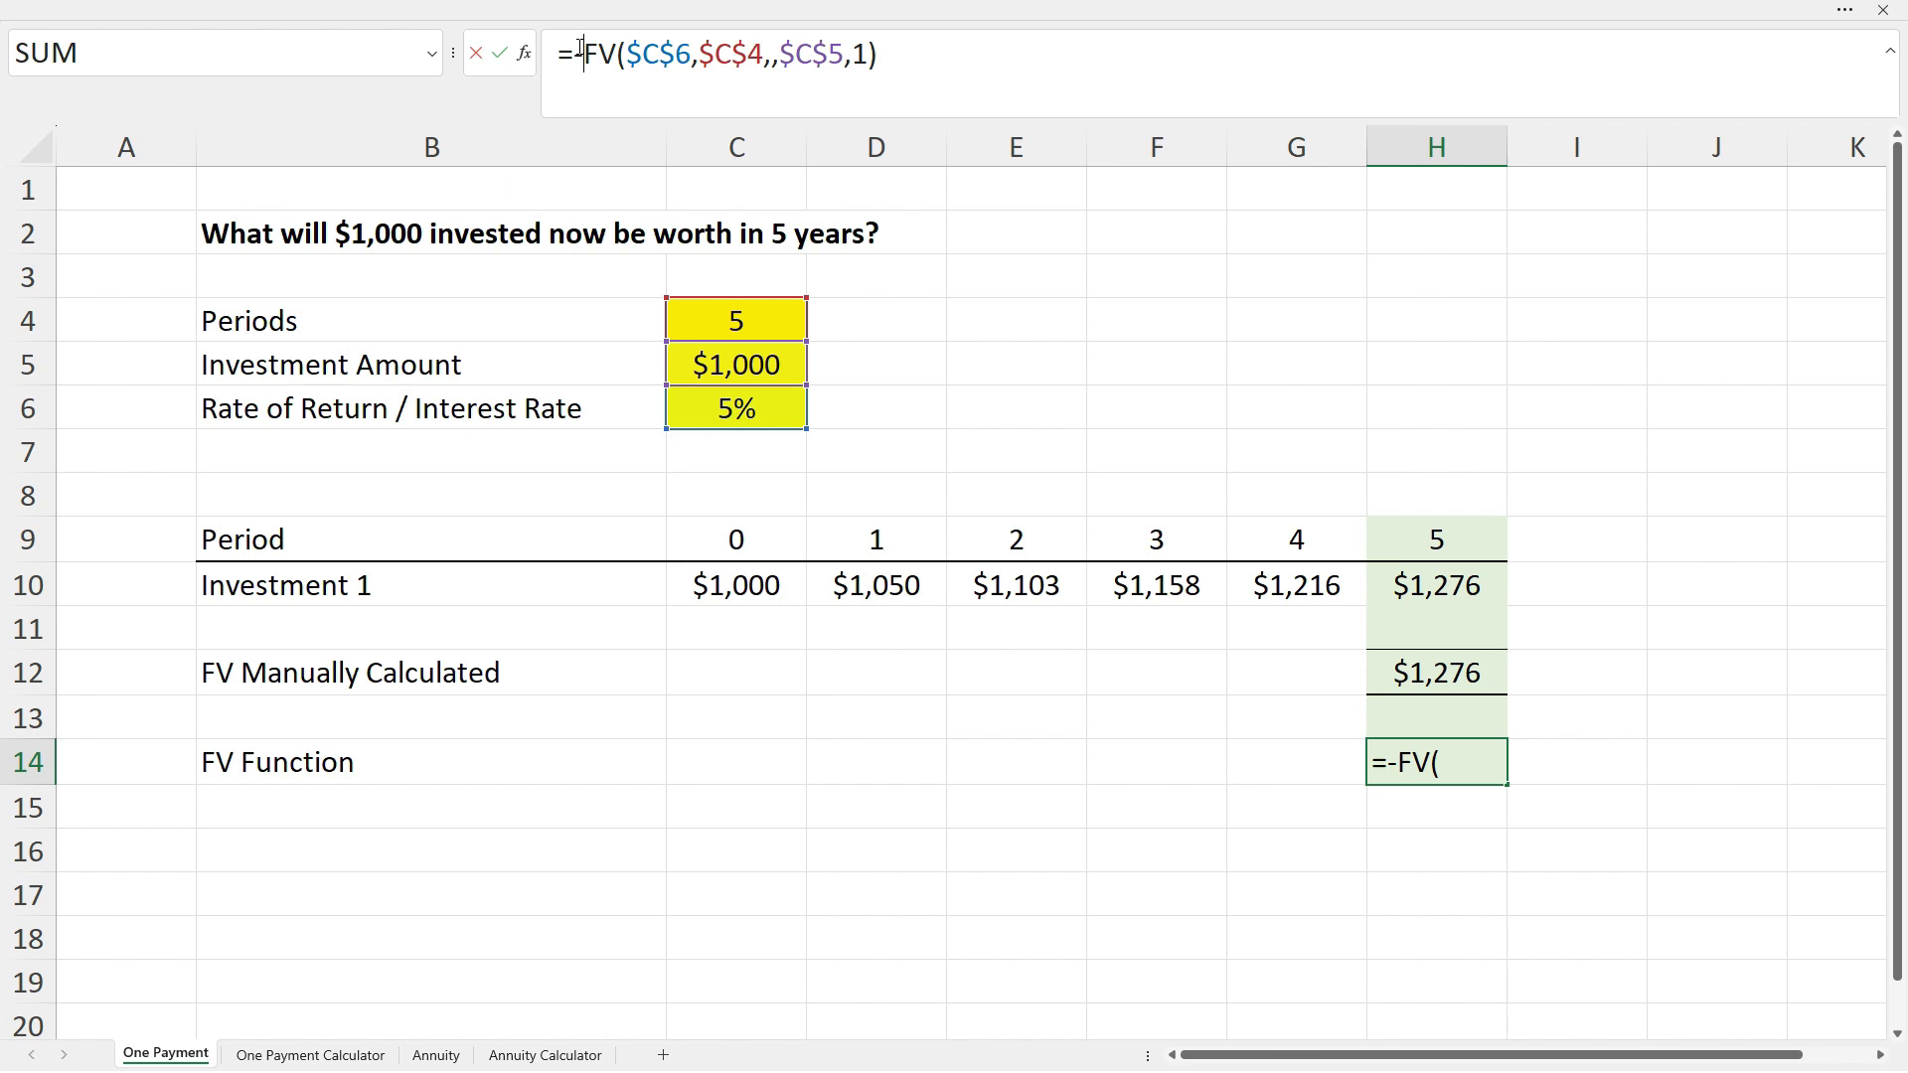
{"action": "key", "text": "Return"}
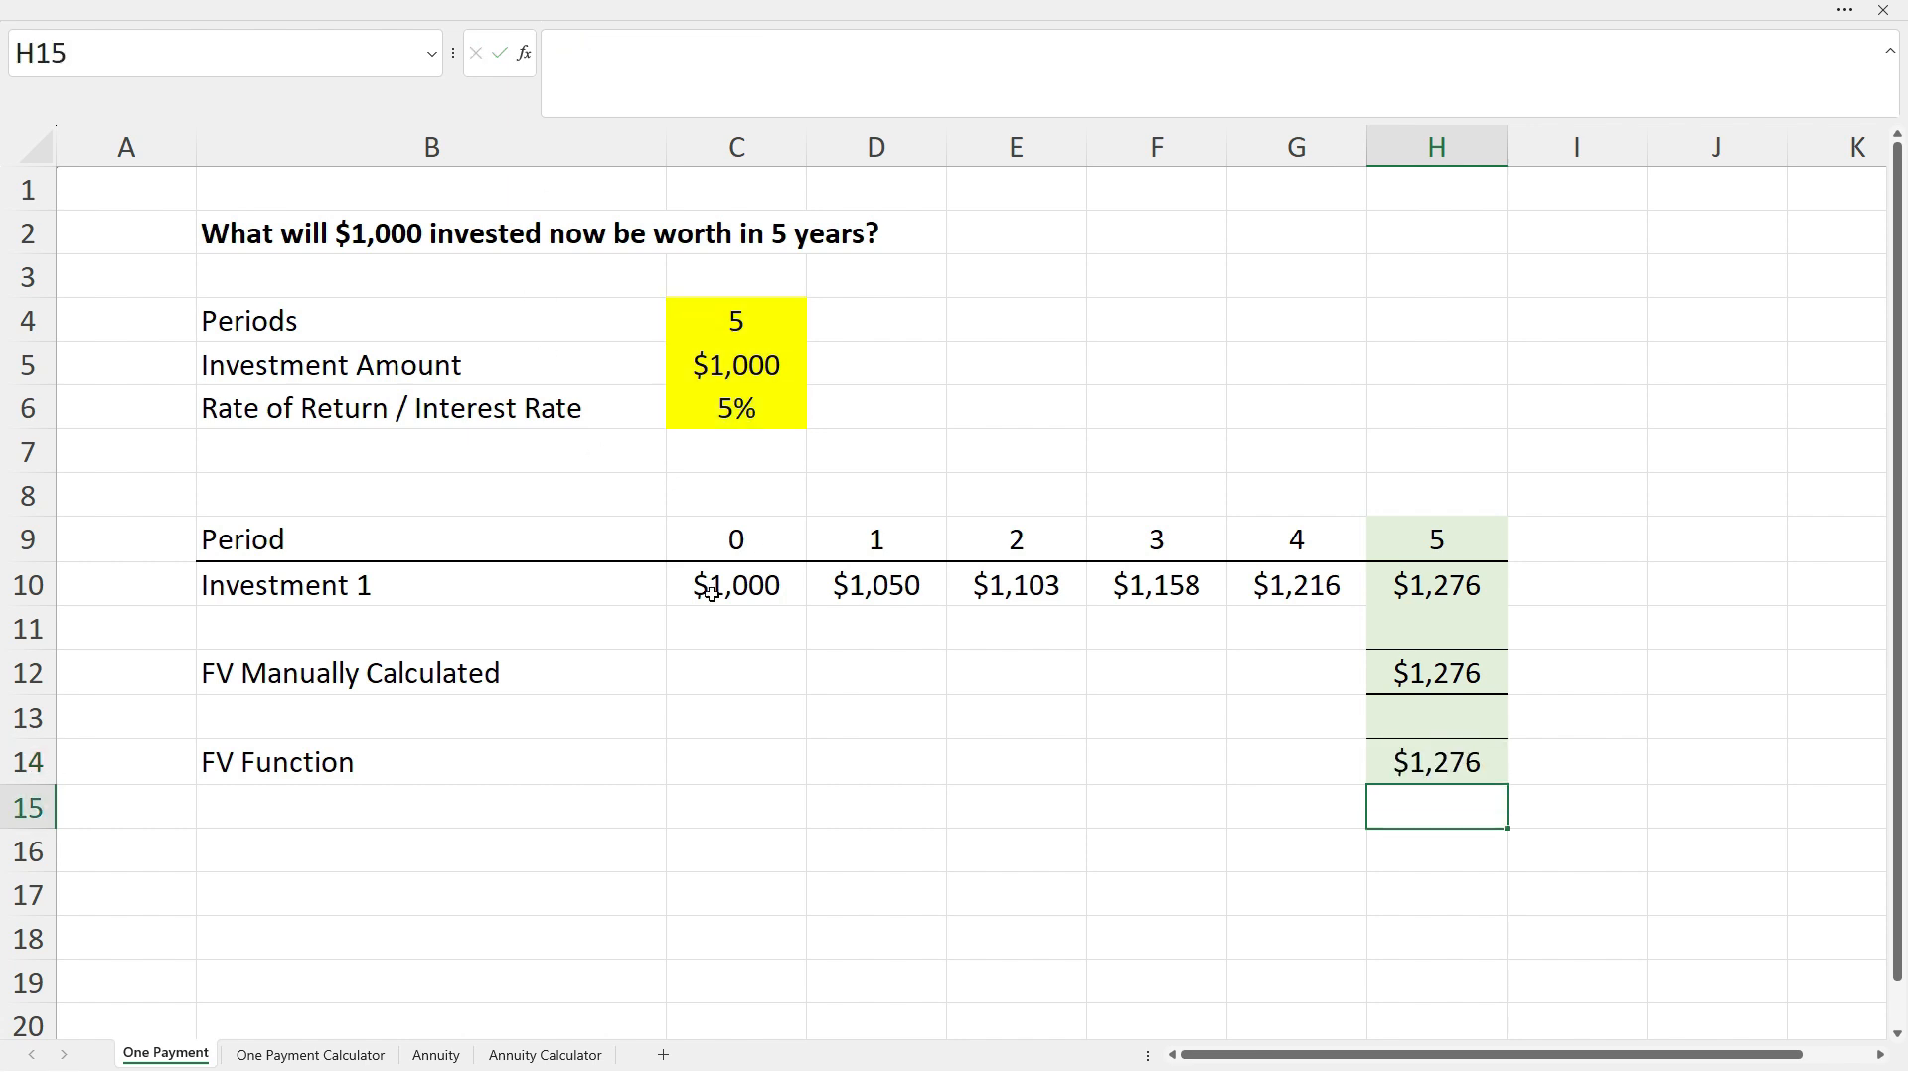
{"action": "left_click", "coordinate": [1403, 849]}
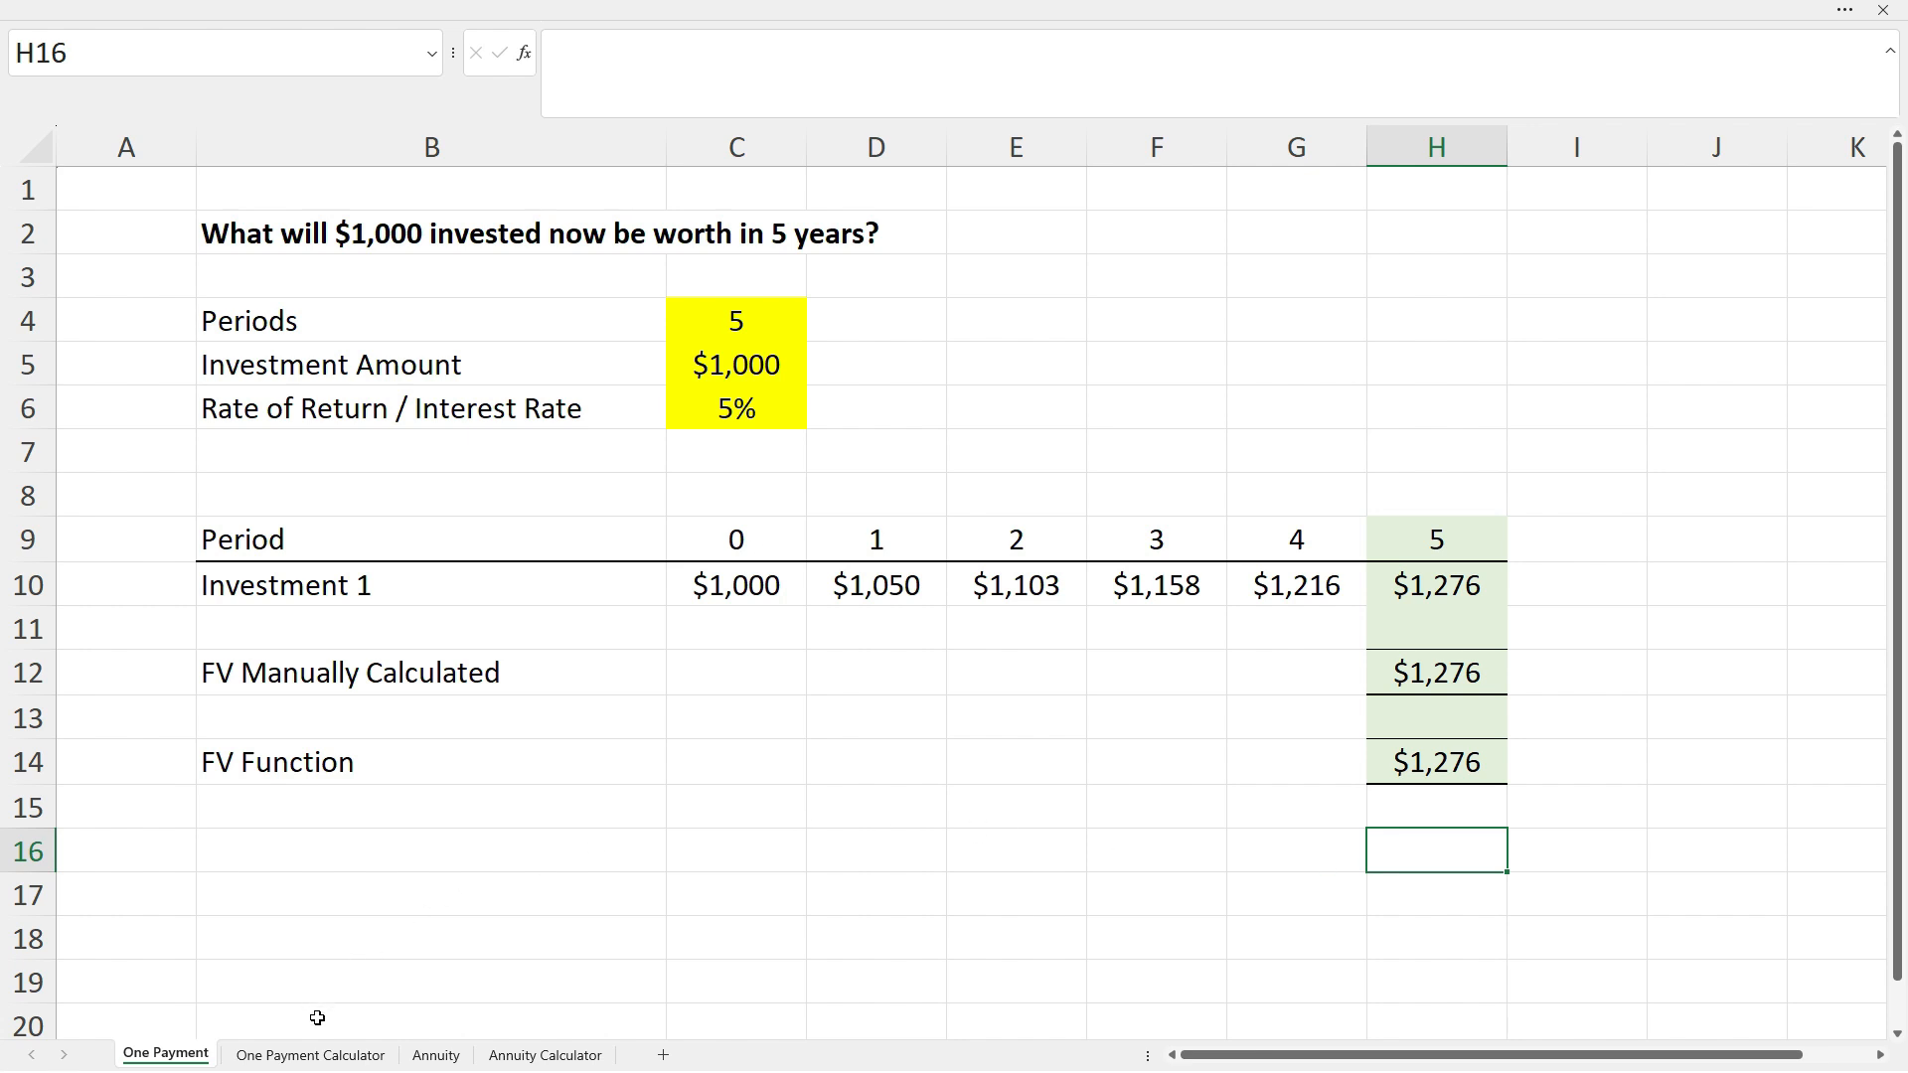
- Inspect the FV formula in C9 of the One Payment Calculator sheet and the input cells it references
{"action": "left_click", "coordinate": [310, 1055]}
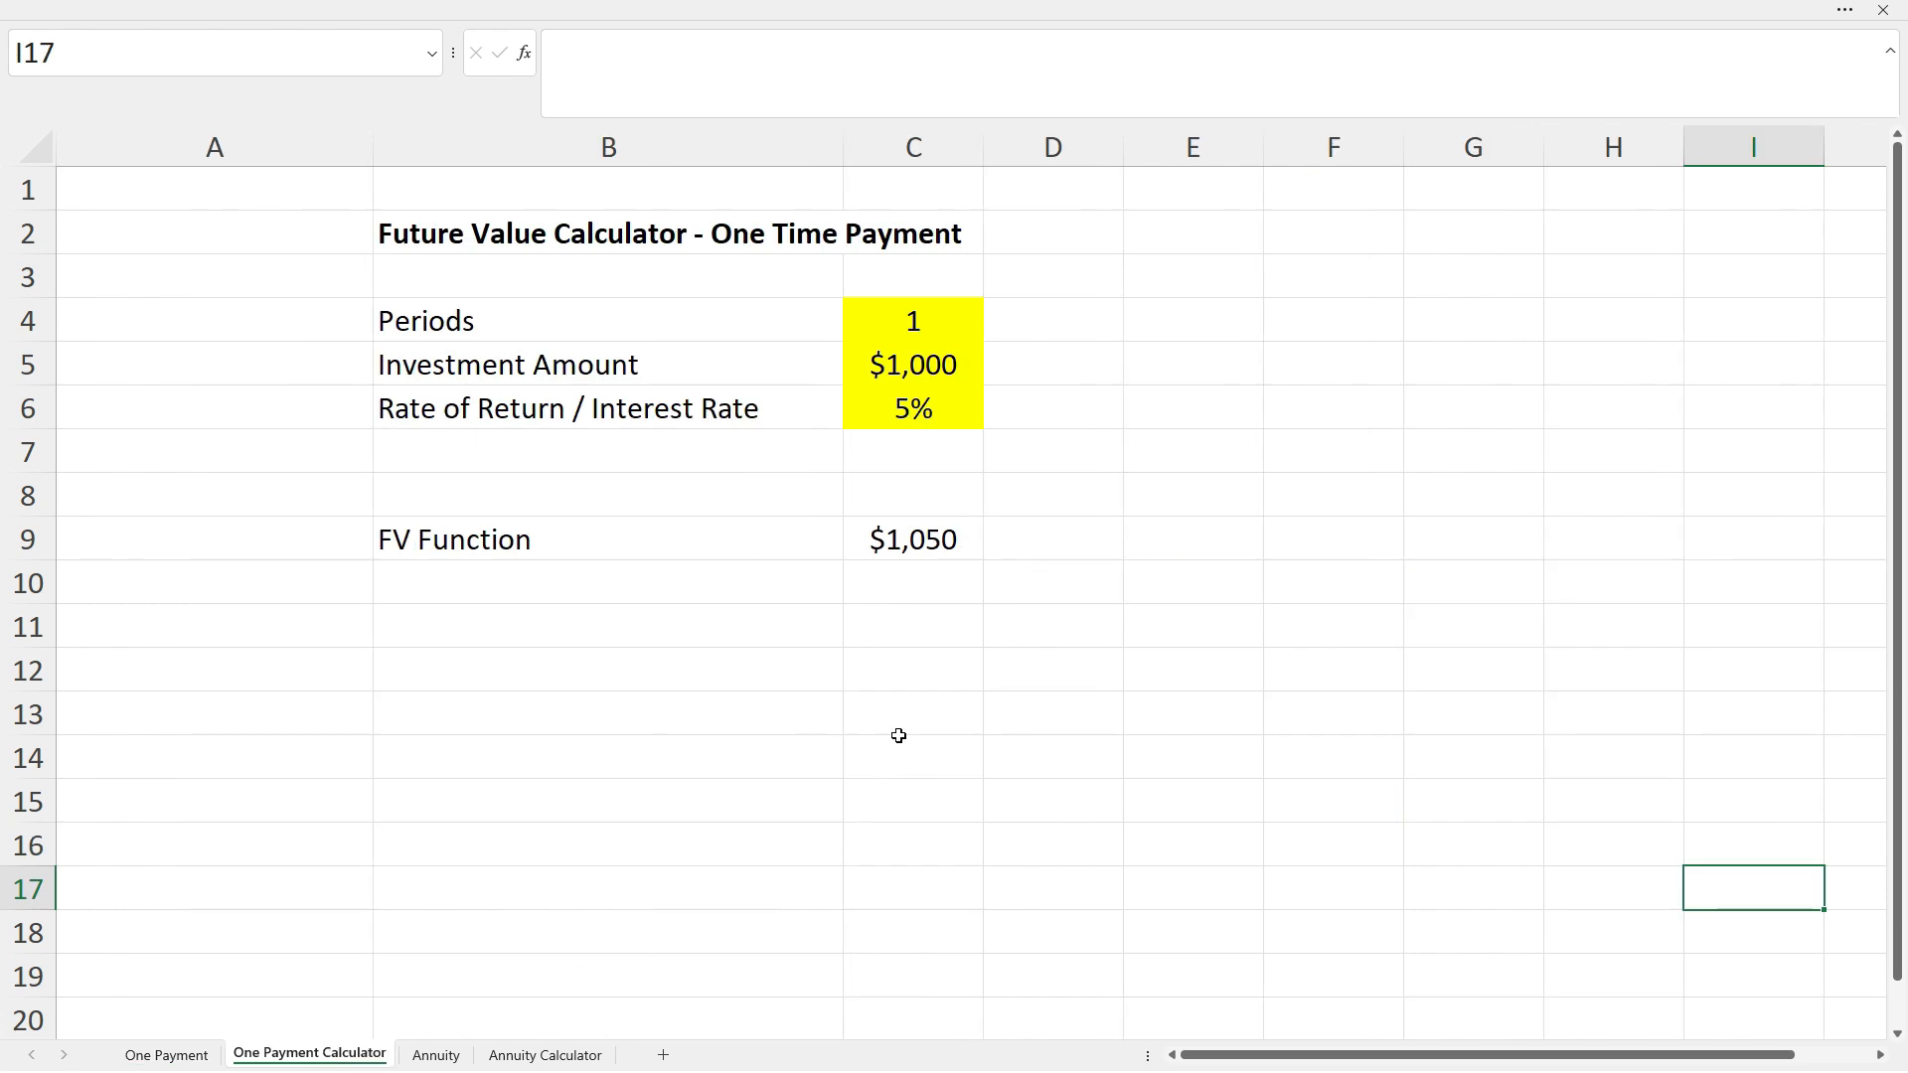
{"action": "left_click", "coordinate": [923, 544]}
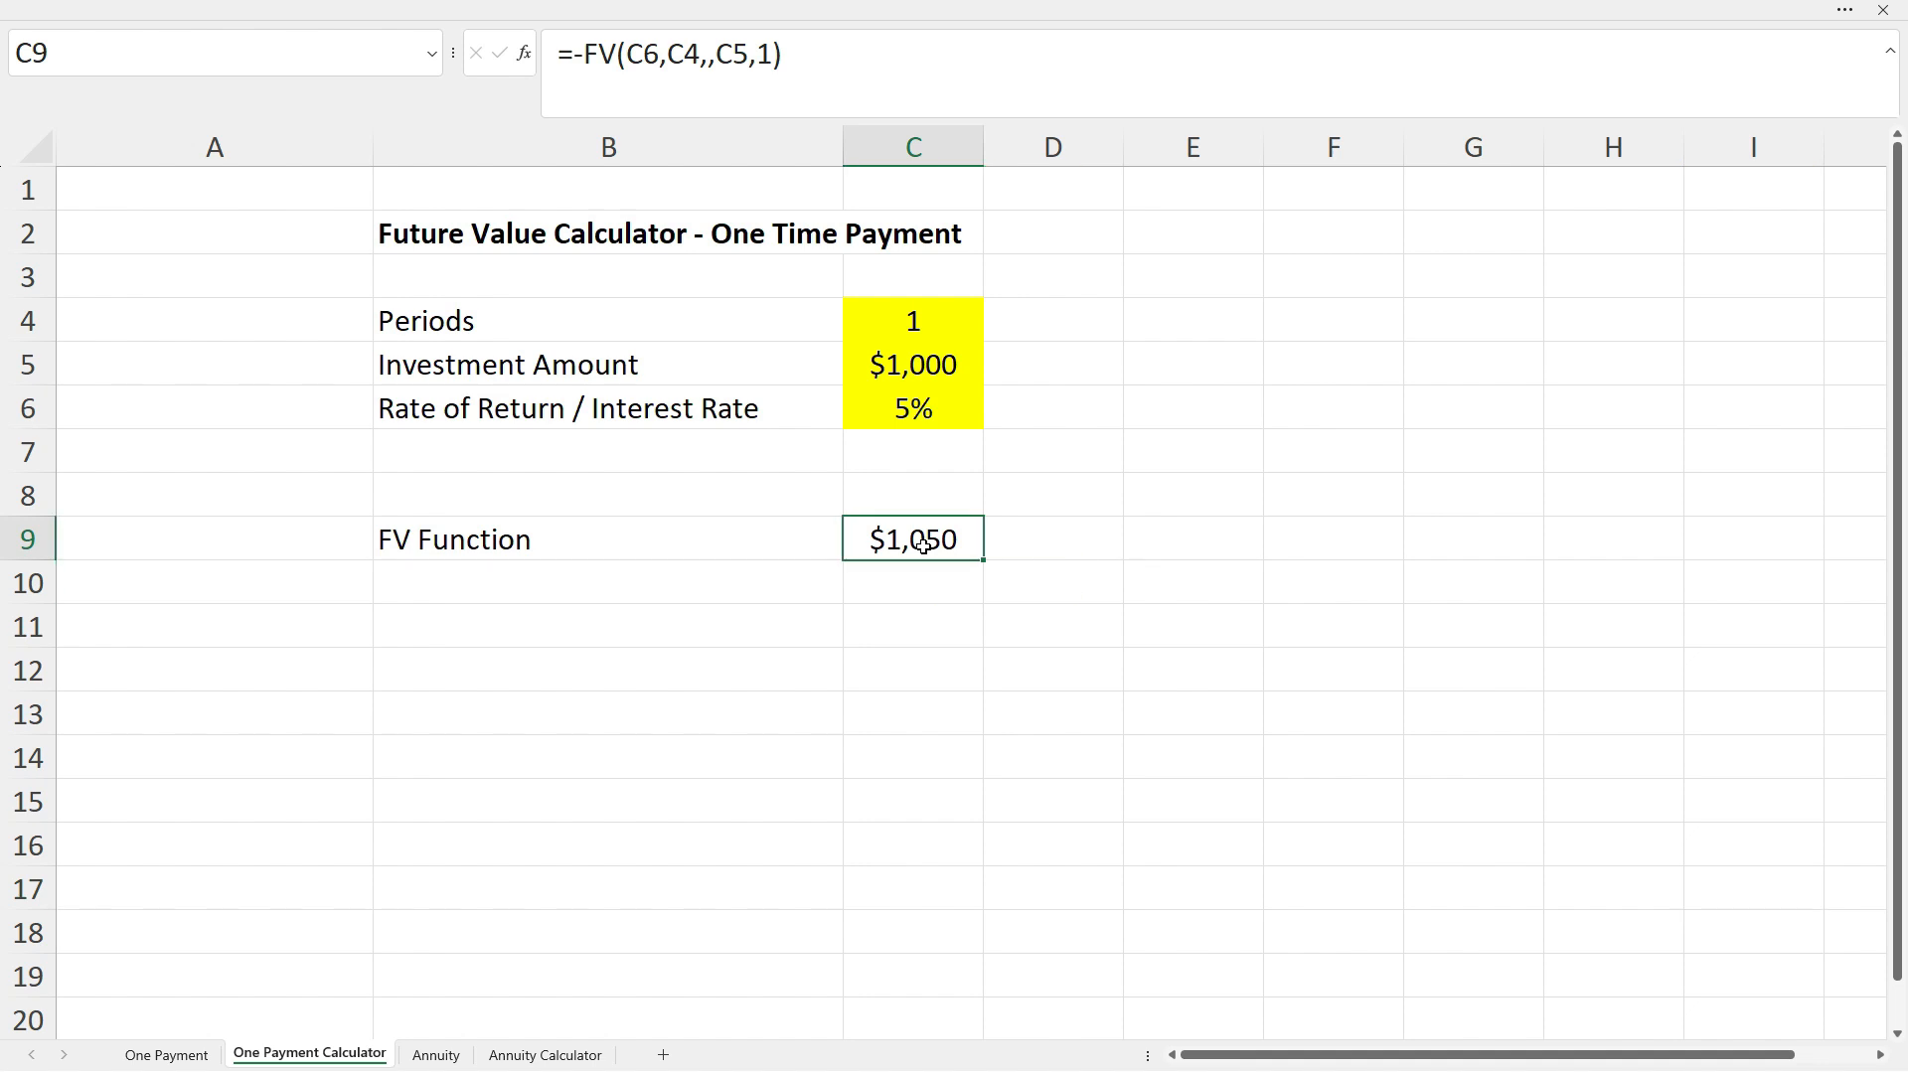
{"action": "left_click", "coordinate": [830, 52]}
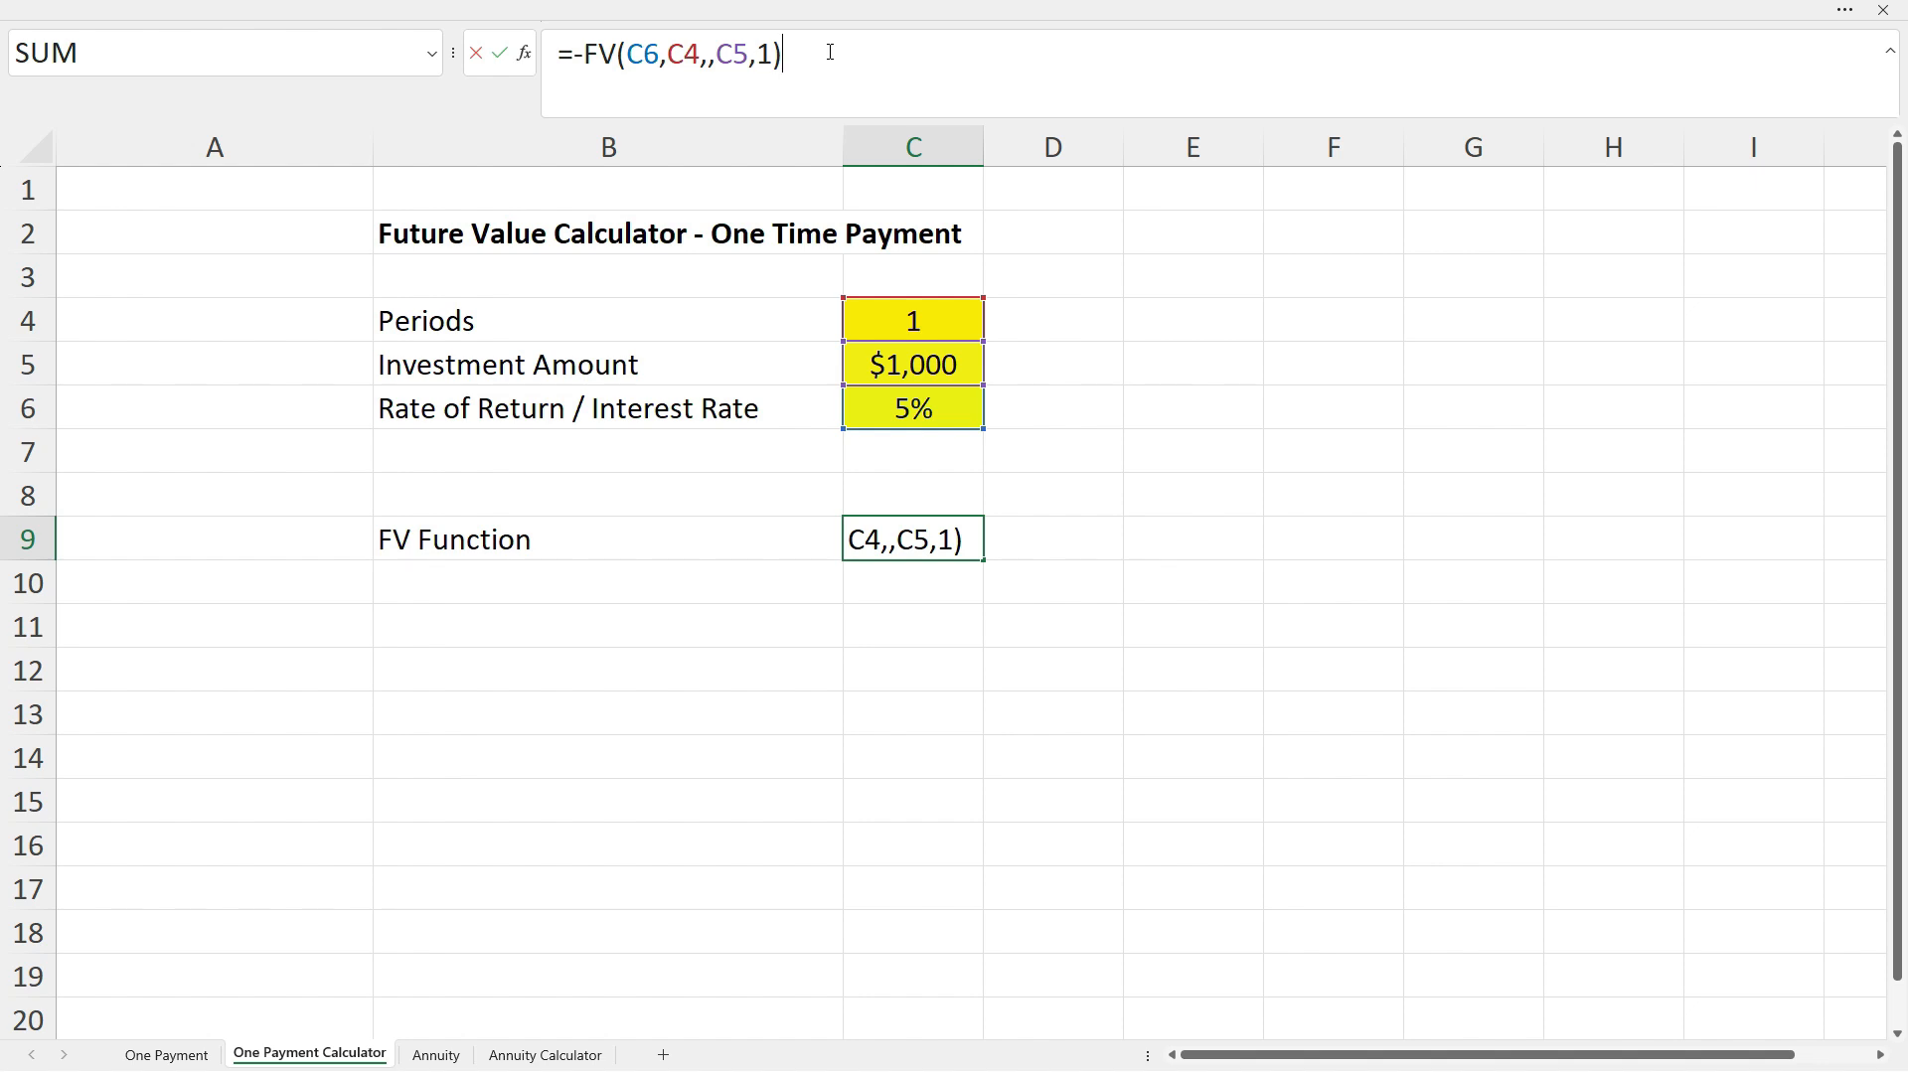
{"action": "key", "text": "ctrl+Return"}
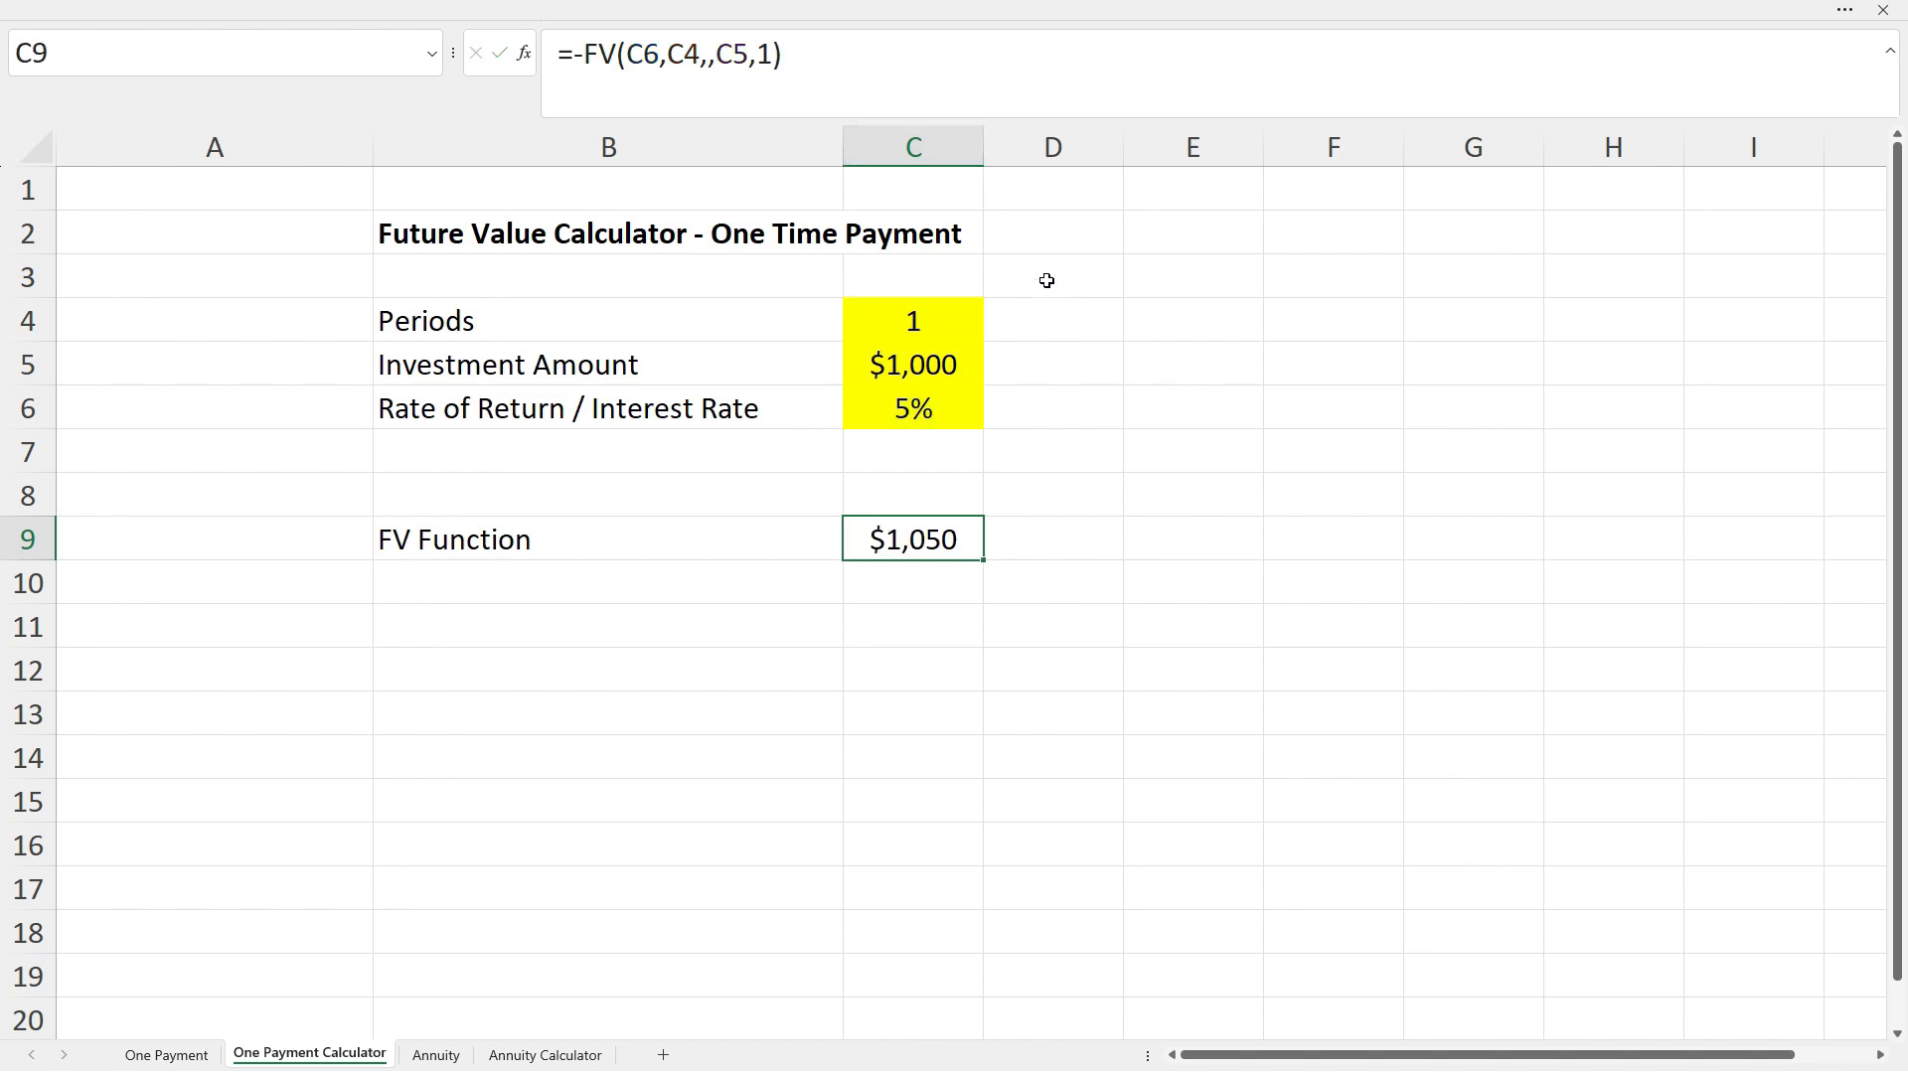
- Set the calculator's periods in C4 to 5 and compare the future value in C9 with the One Payment sheet
{"action": "left_click", "coordinate": [969, 321]}
{"action": "type", "text": "5"}
{"action": "key", "text": "Return"}
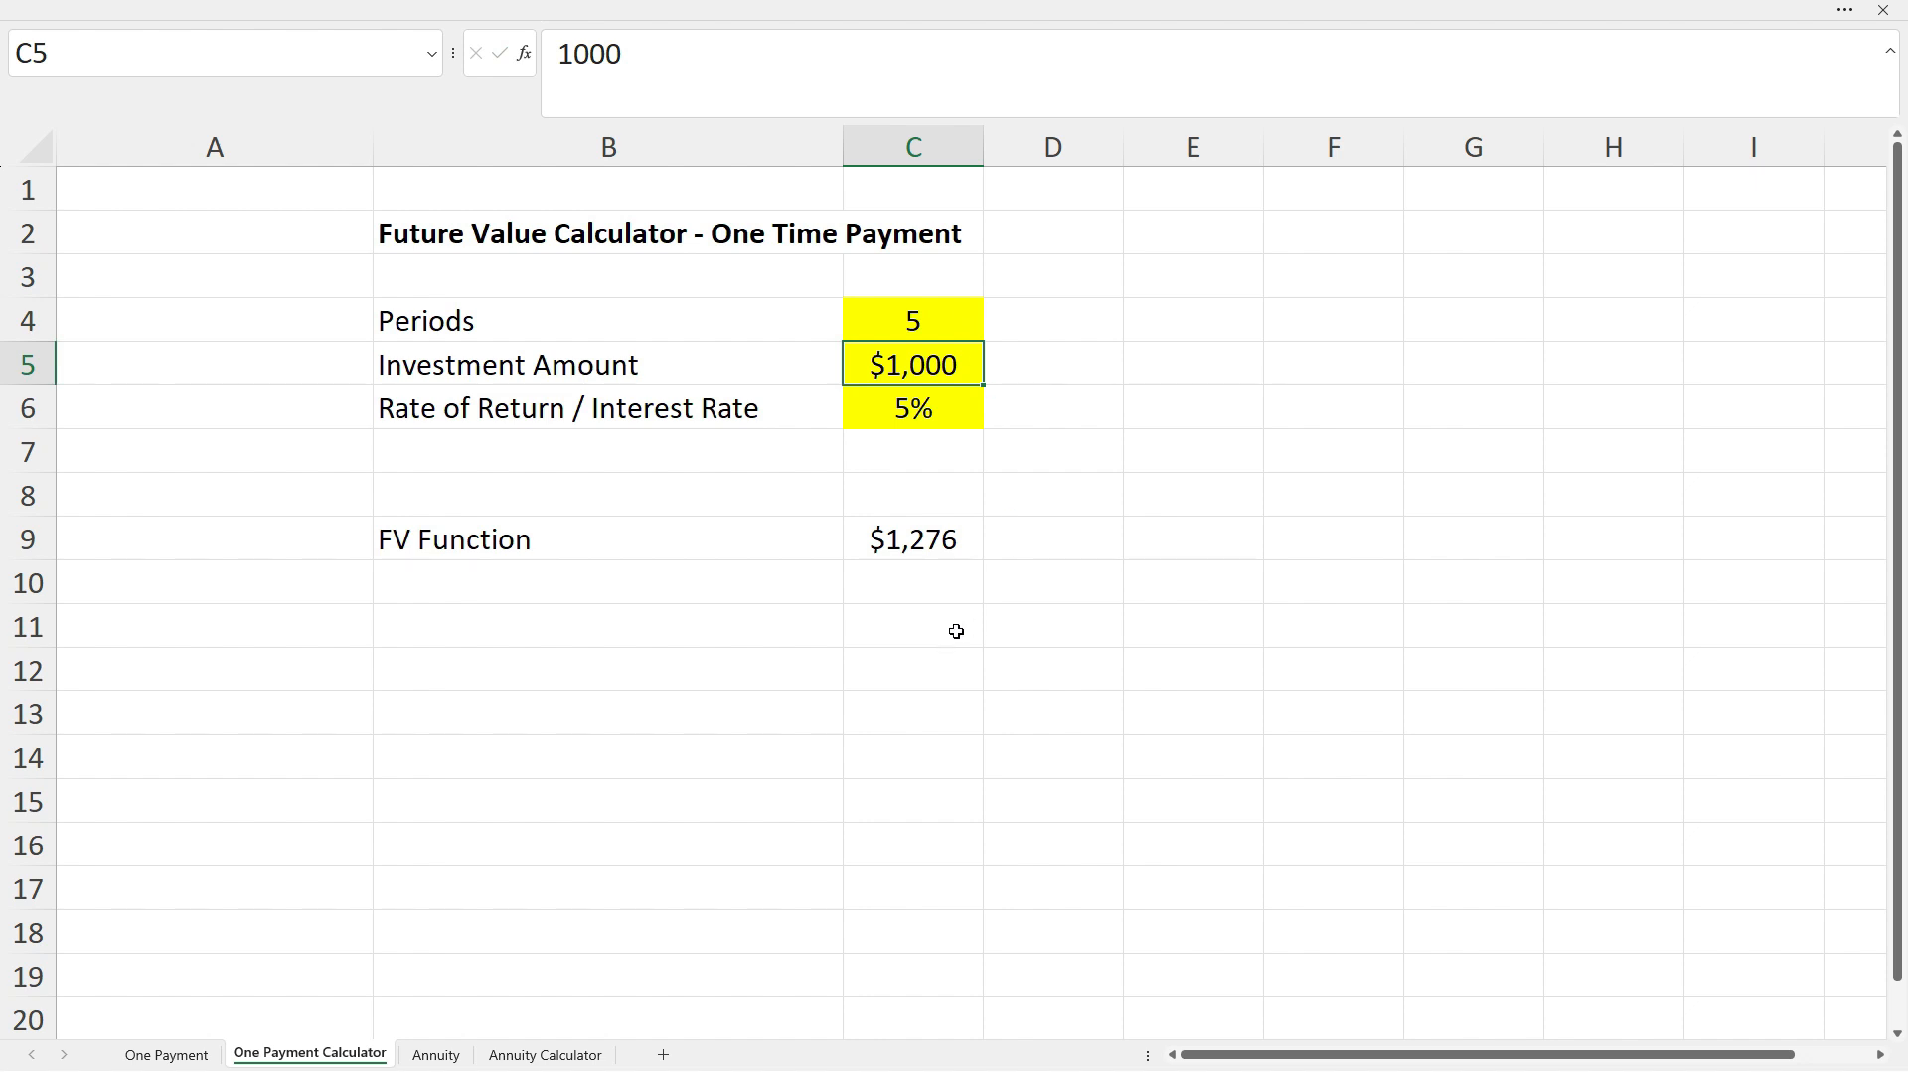
{"action": "left_click", "coordinate": [931, 557]}
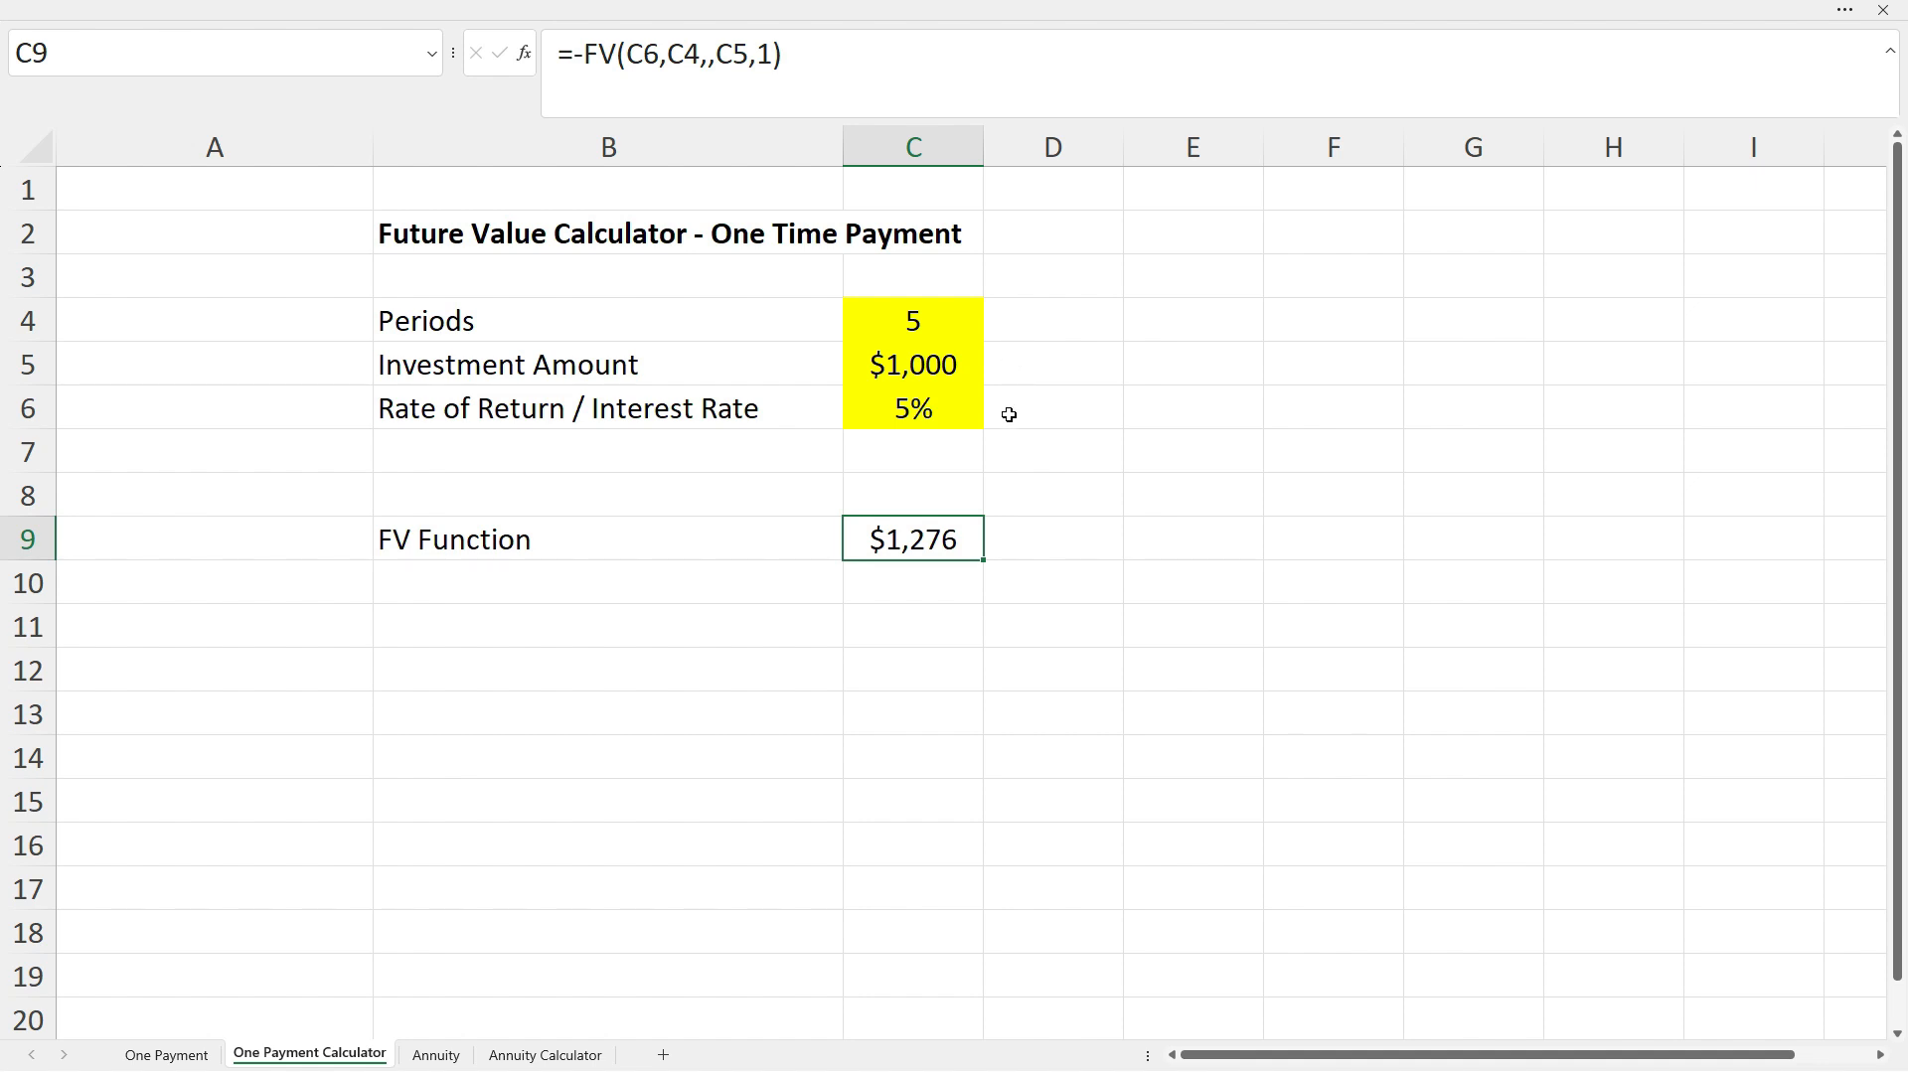
{"action": "left_click", "coordinate": [166, 1055]}
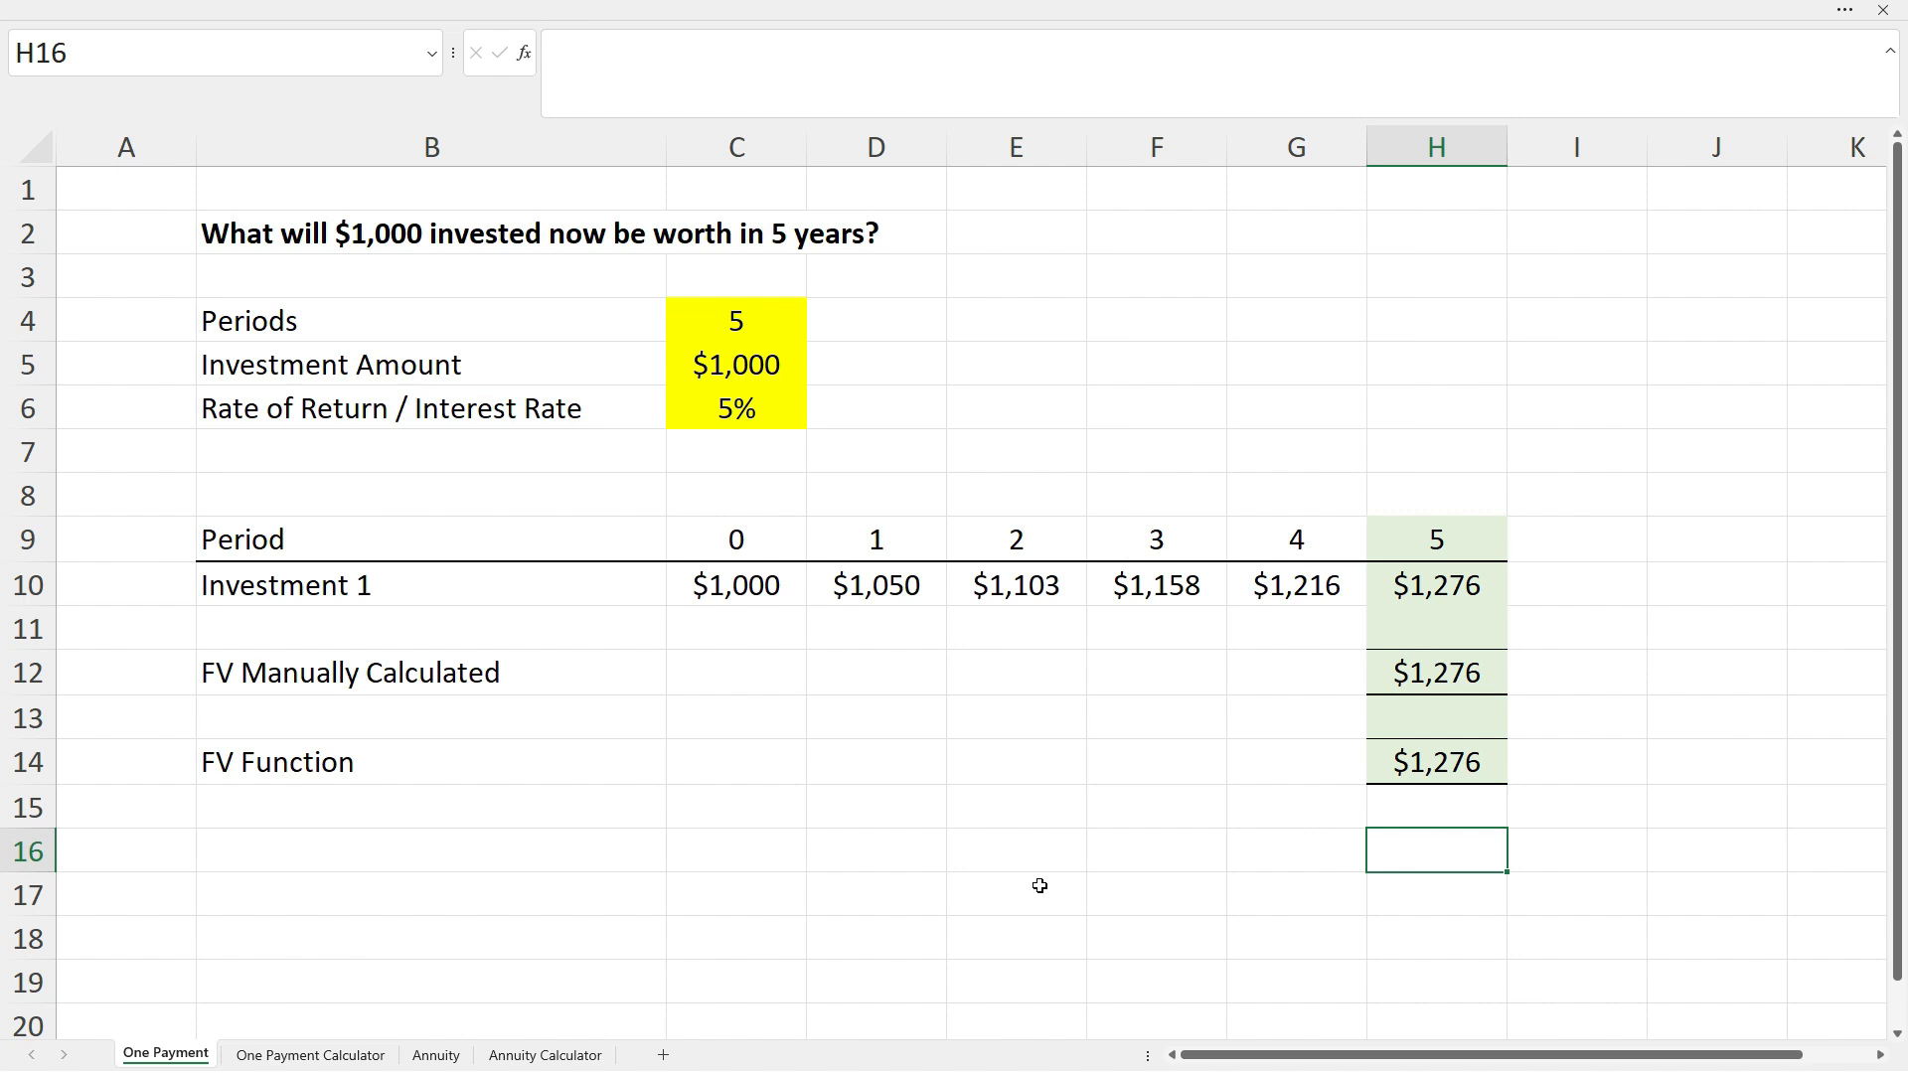
- Set the periods in C4 of the One Payment Calculator sheet to 8 and look back at the One Payment sheet's timeline
{"action": "left_click", "coordinate": [310, 1055]}
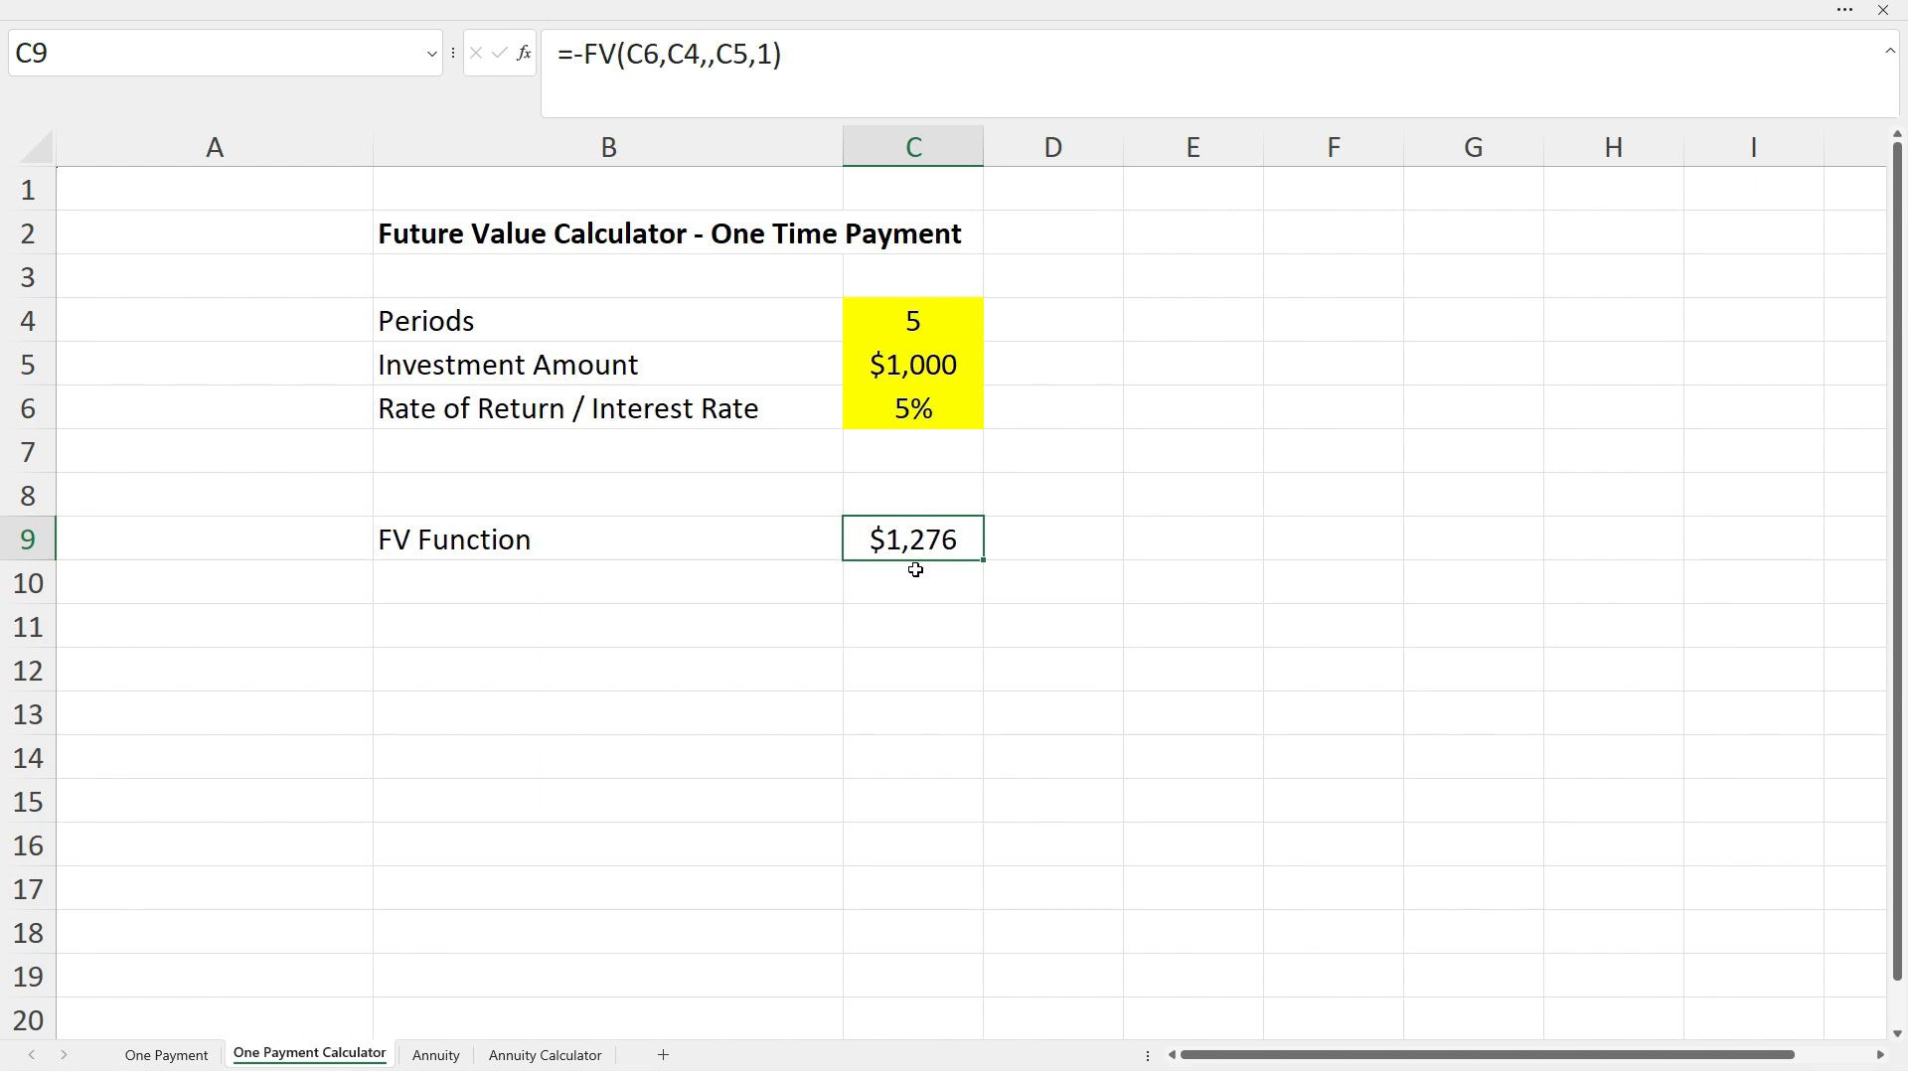
{"action": "left_click", "coordinate": [944, 320]}
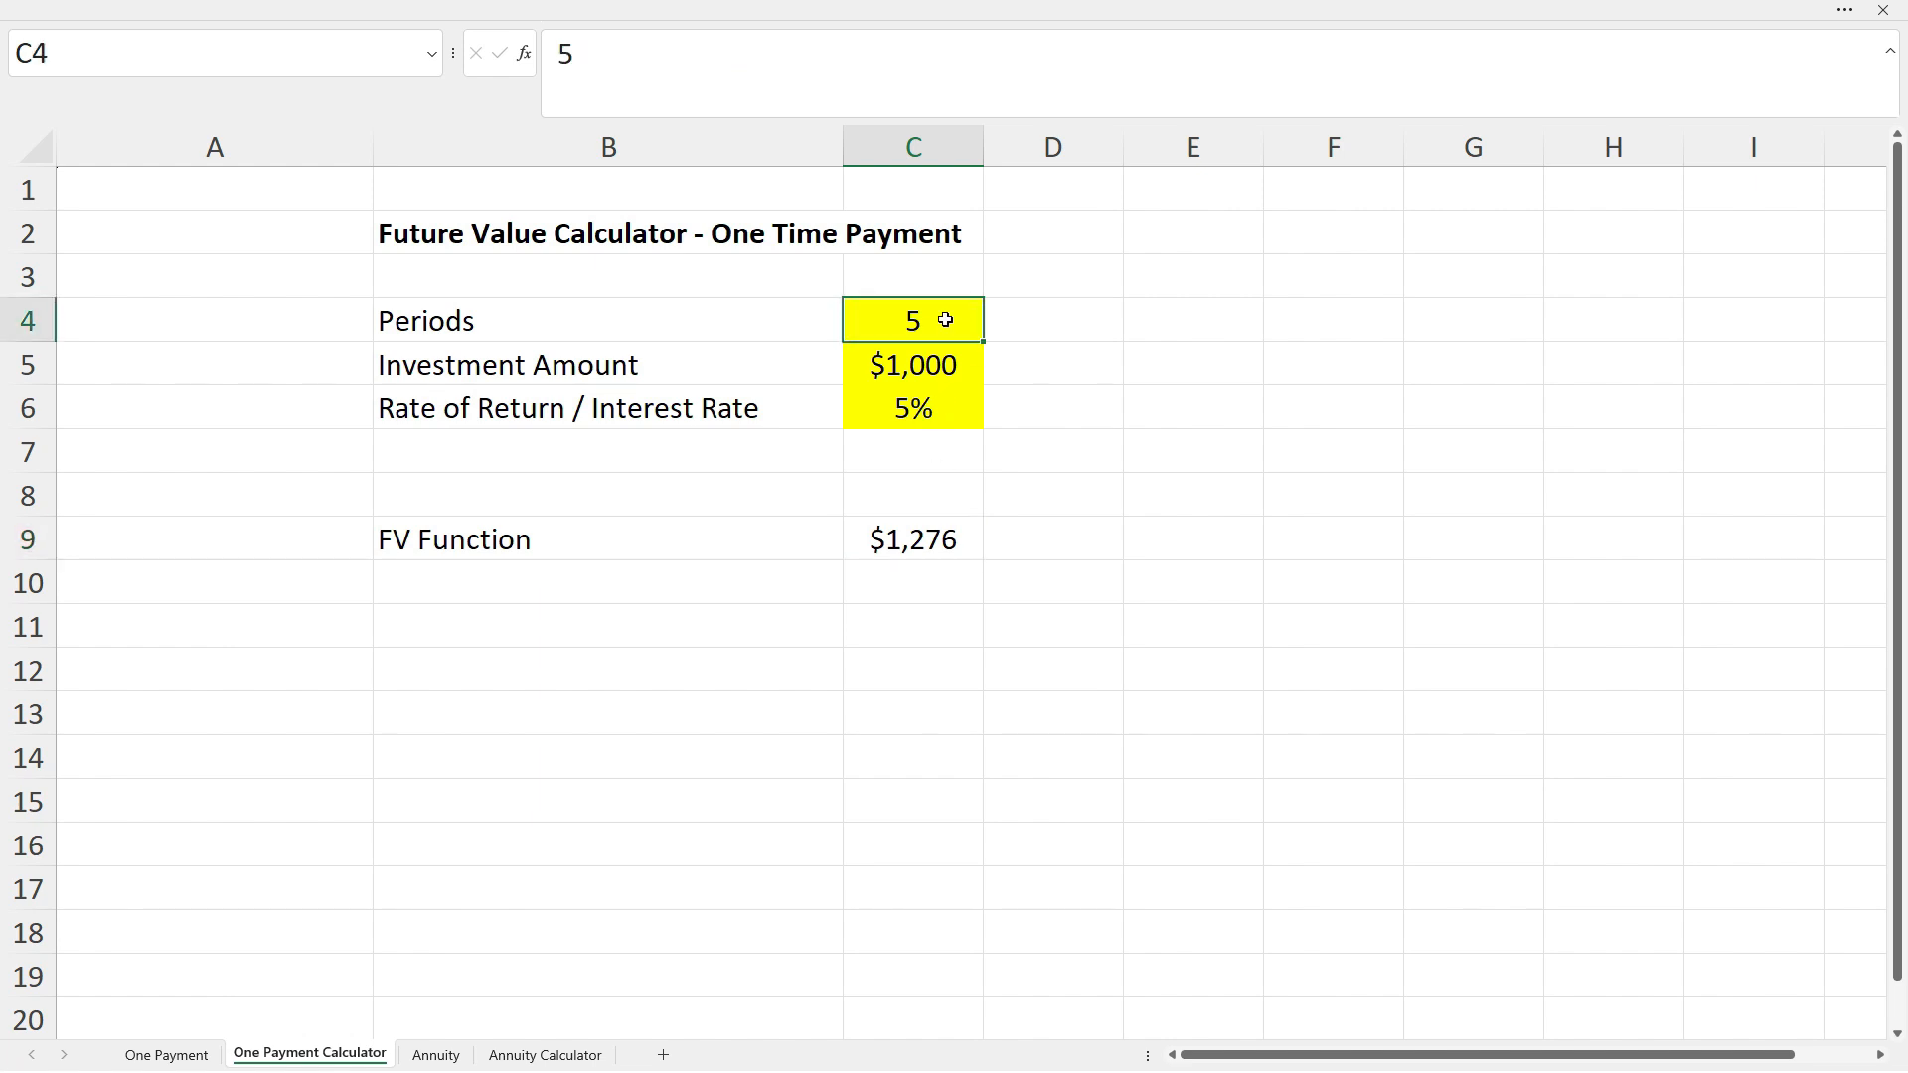
{"action": "type", "text": "8"}
{"action": "key", "text": "Return"}
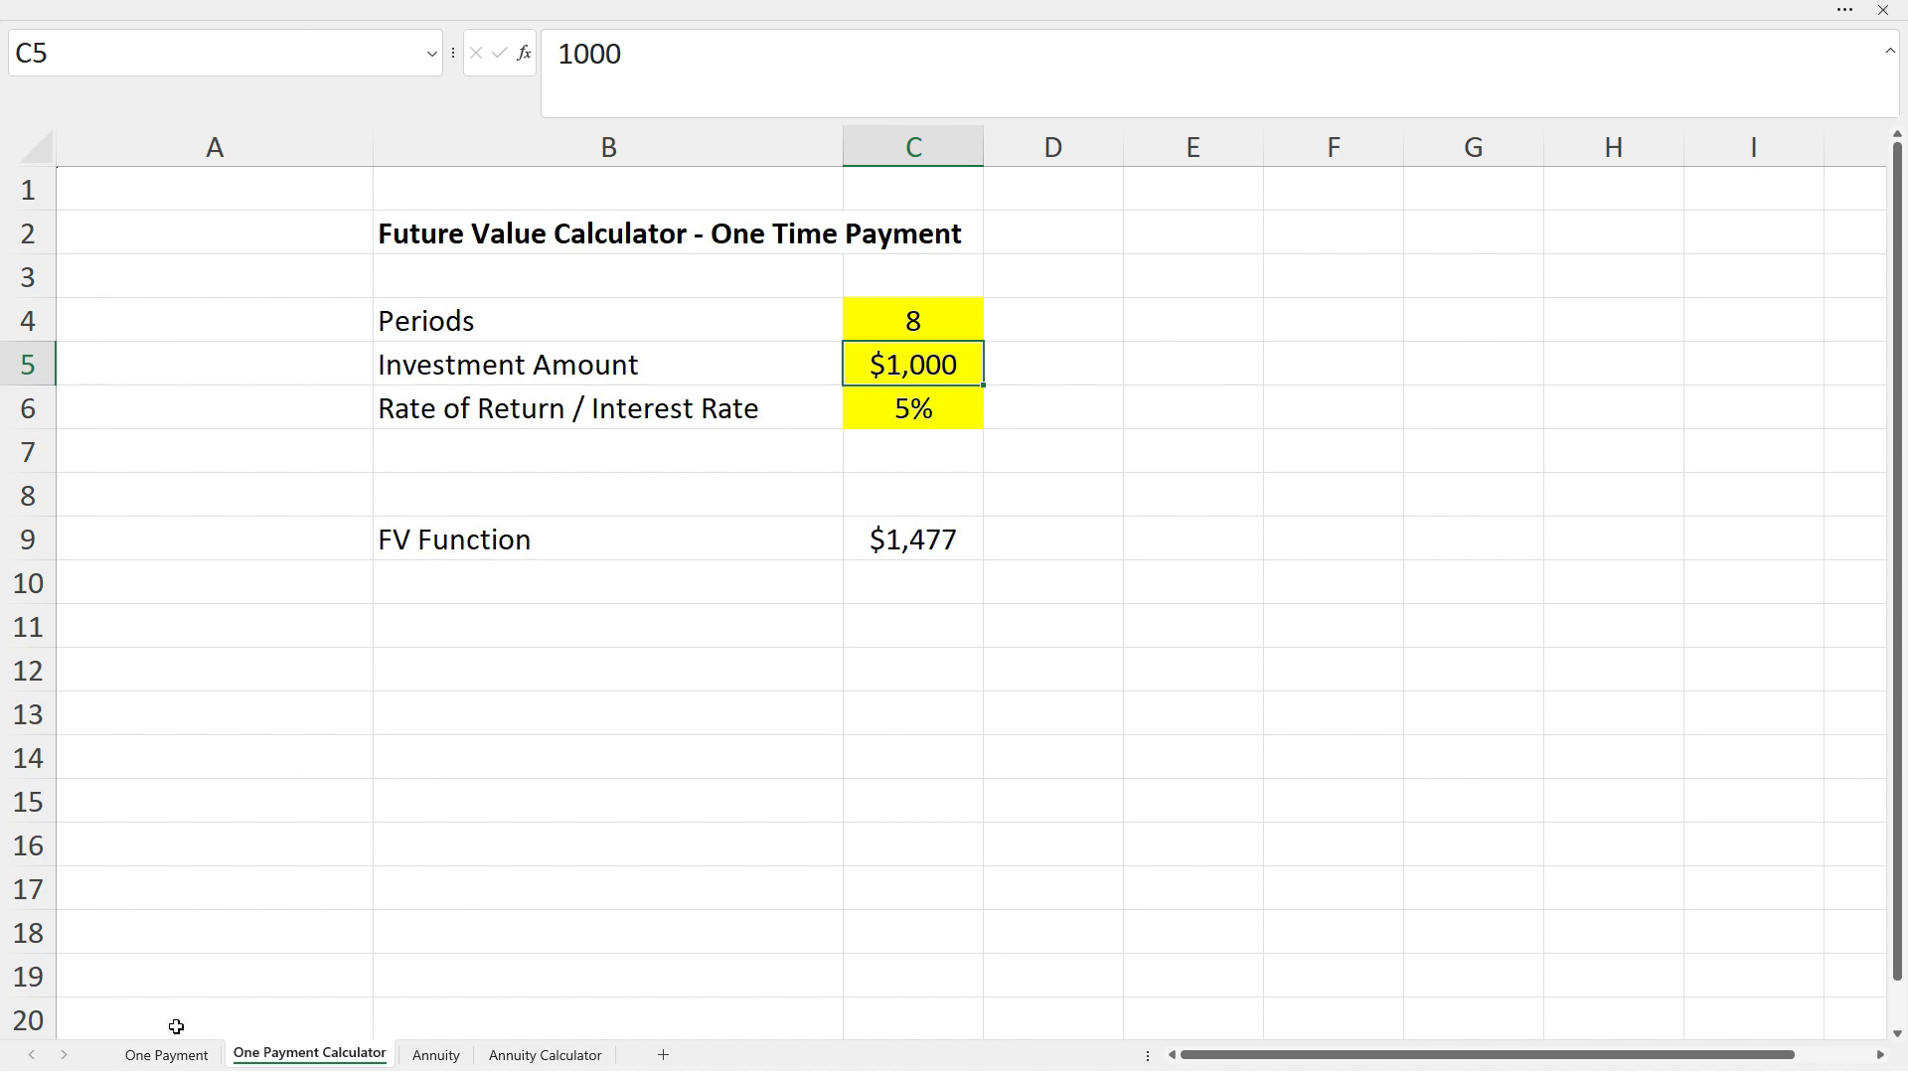
{"action": "left_click", "coordinate": [168, 1057]}
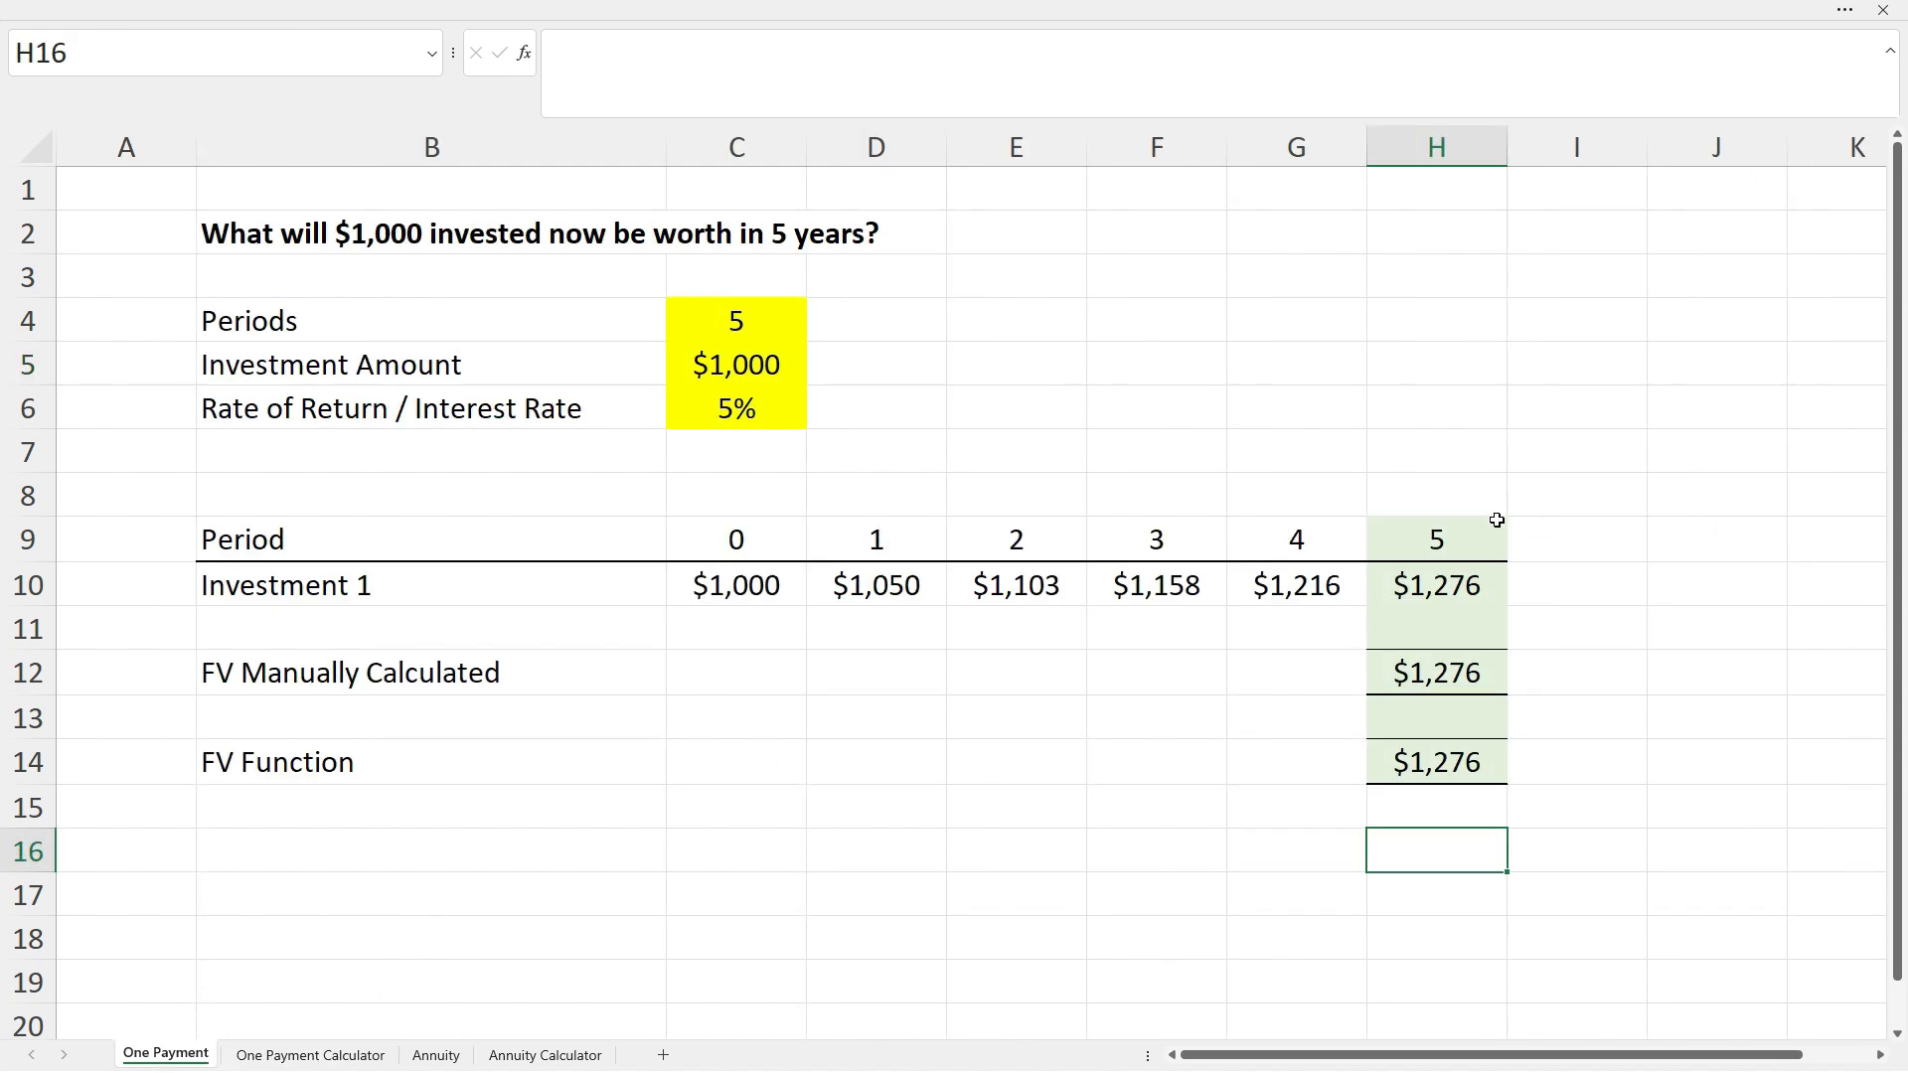
- On the One Payment Calculator sheet, set the investment amount to $5,000 and the interest rate to 6%, and check the future value in C9
{"action": "left_click", "coordinate": [309, 1055]}
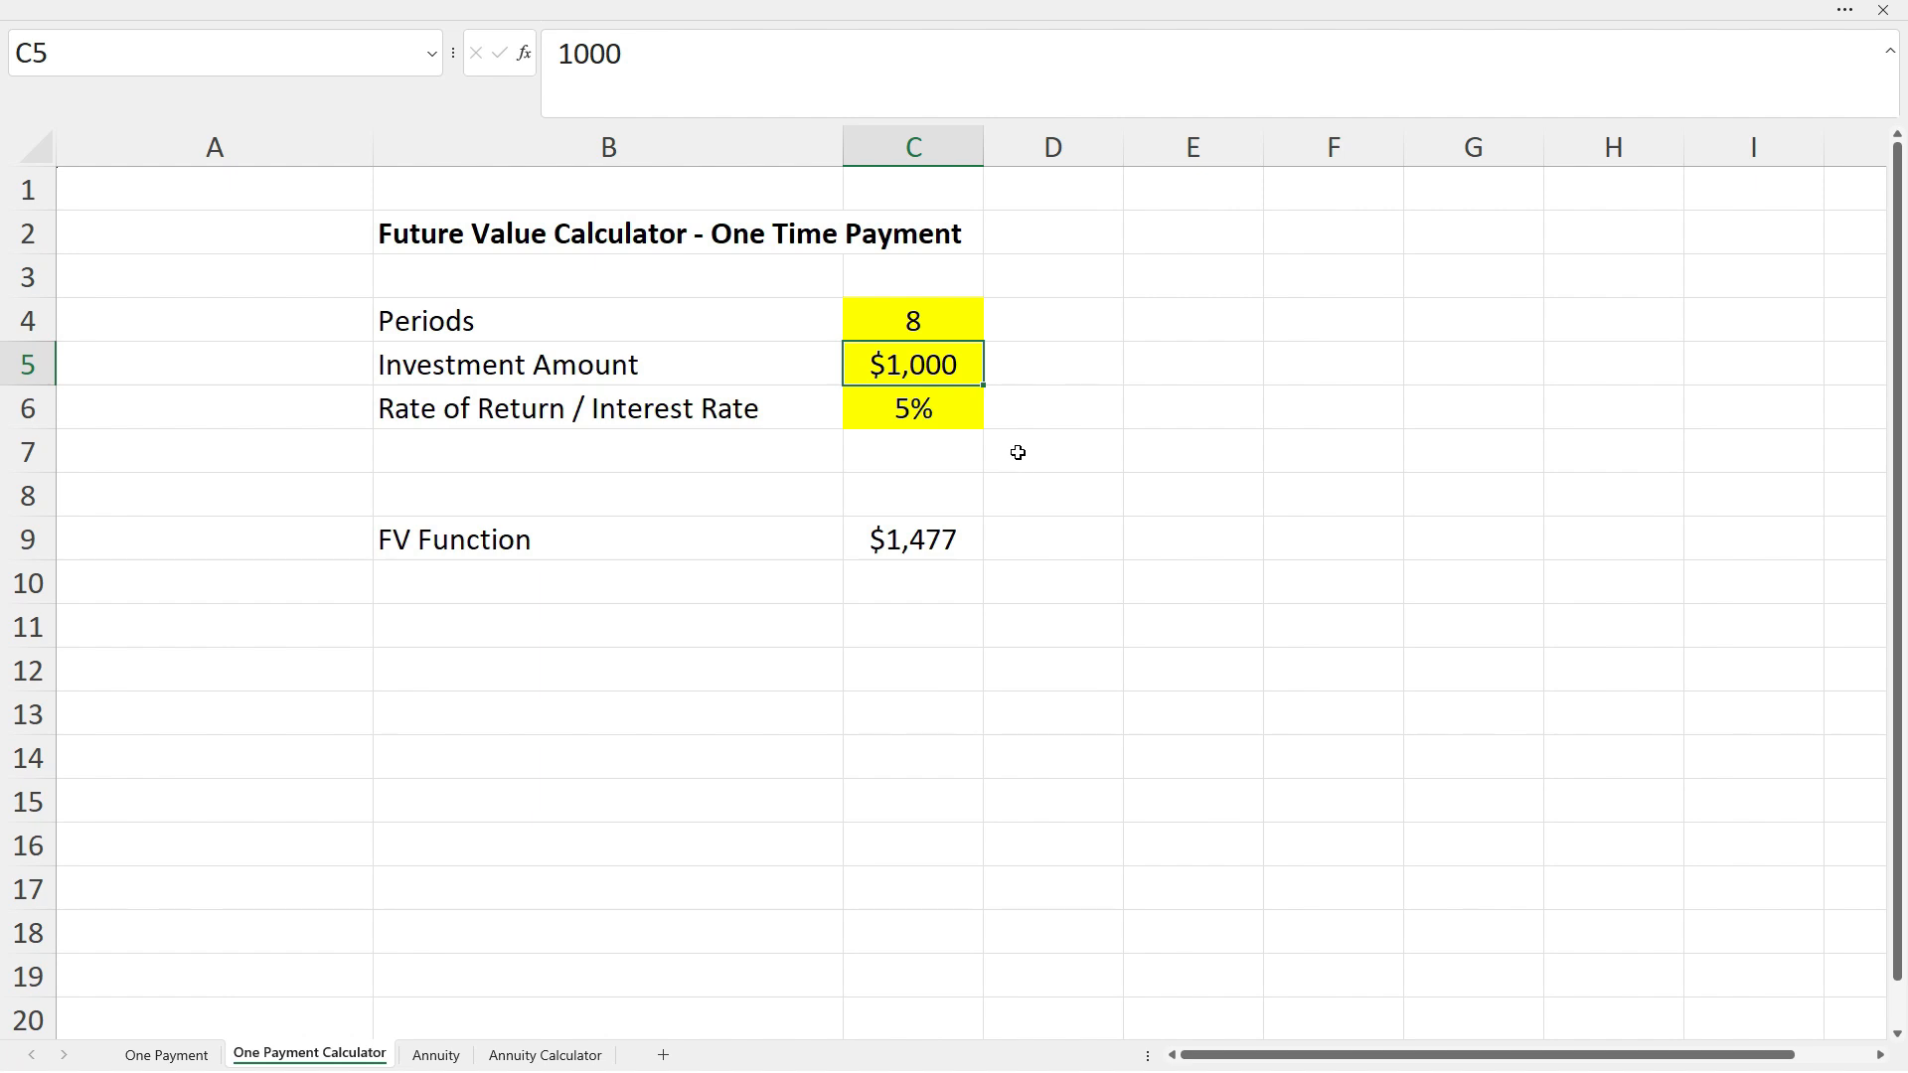
{"action": "type", "text": "5000"}
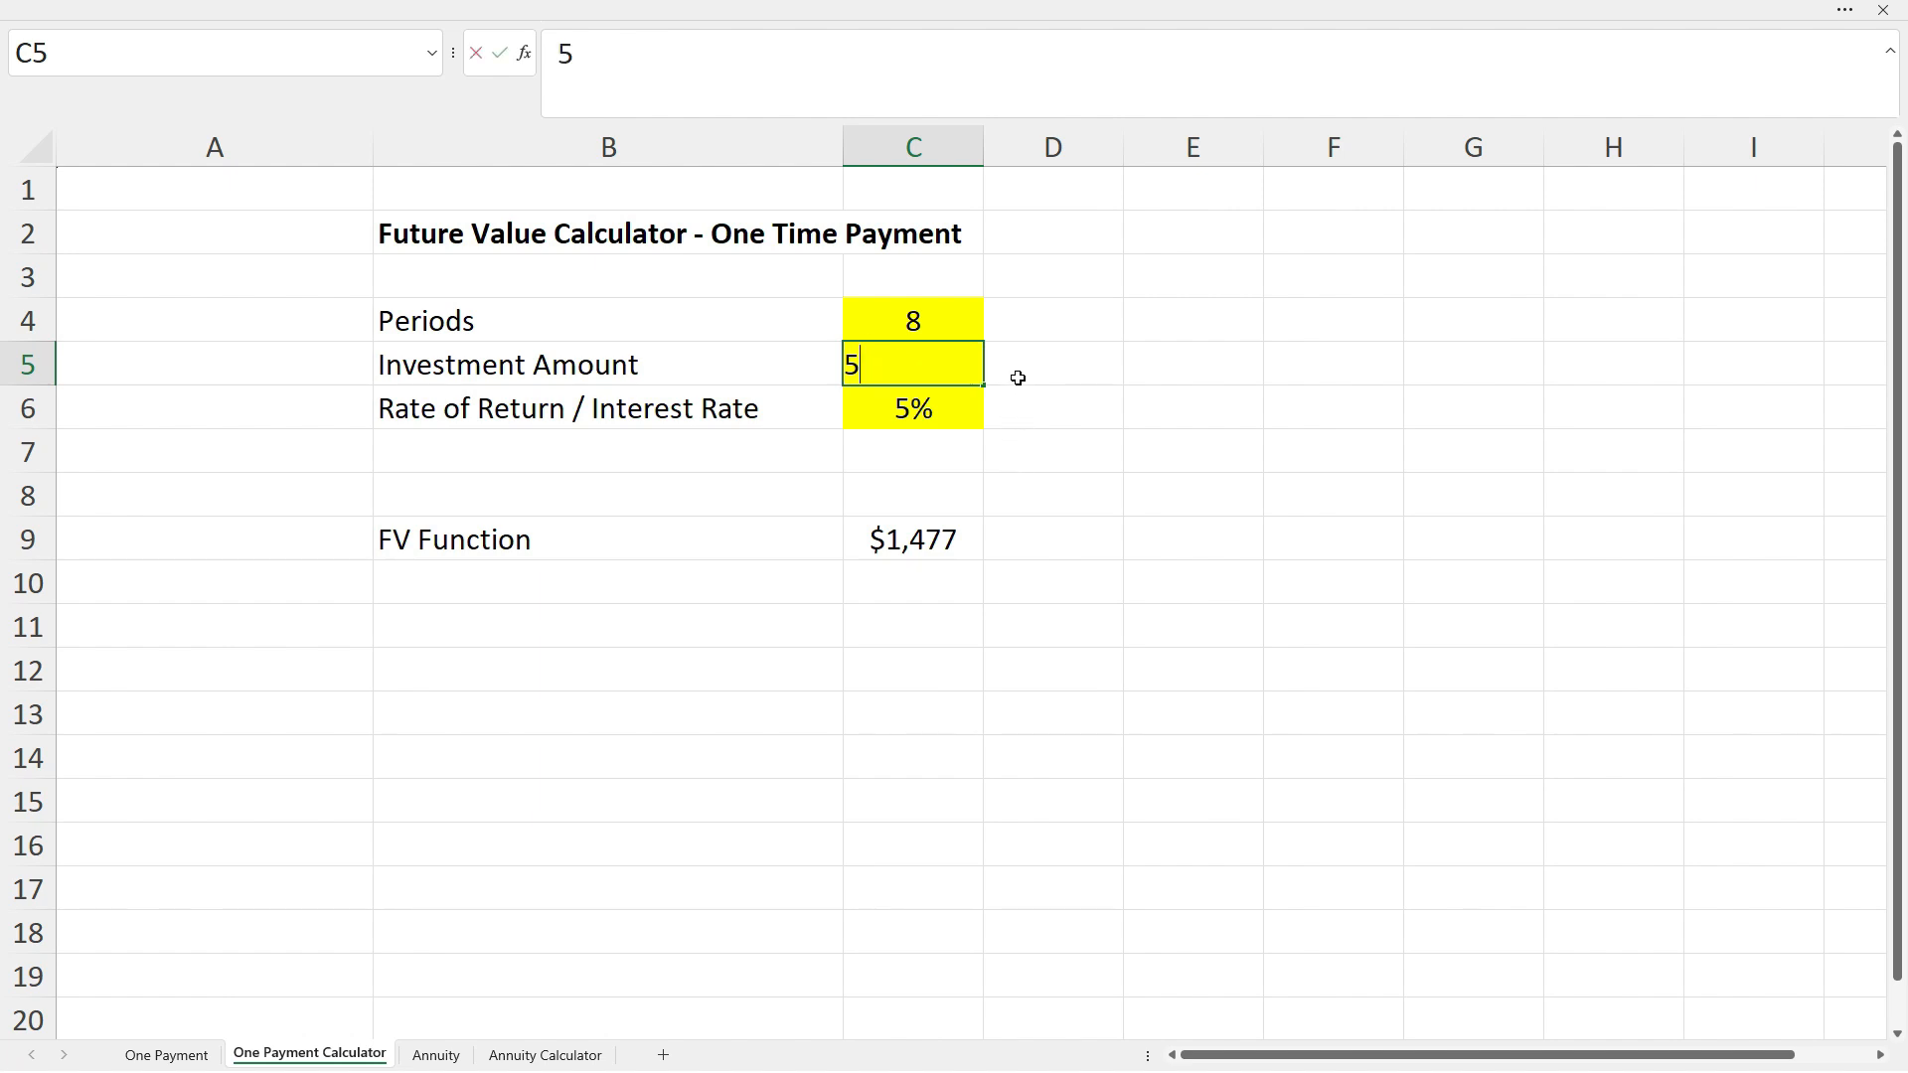
{"action": "key", "text": "Return"}
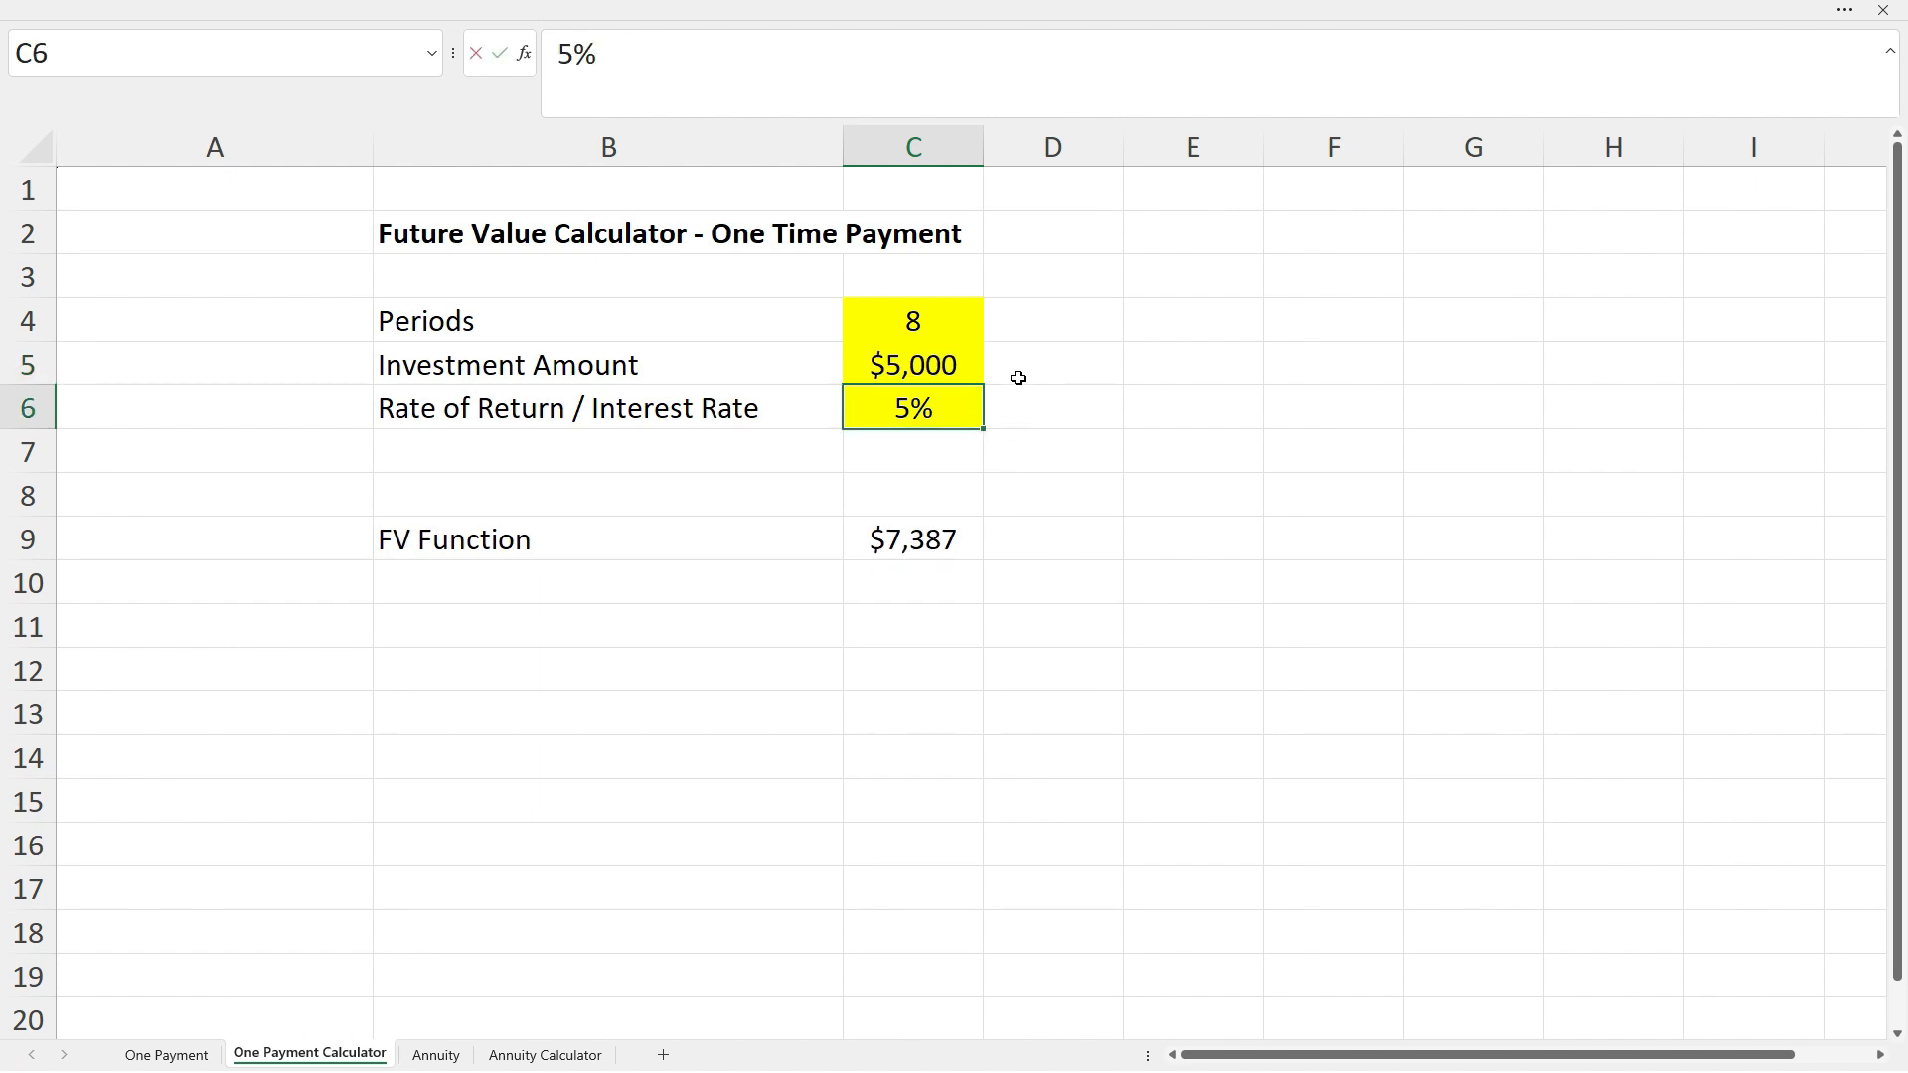
{"action": "type", "text": "6"}
{"action": "key", "text": "Return"}
{"action": "left_click", "coordinate": [957, 536]}
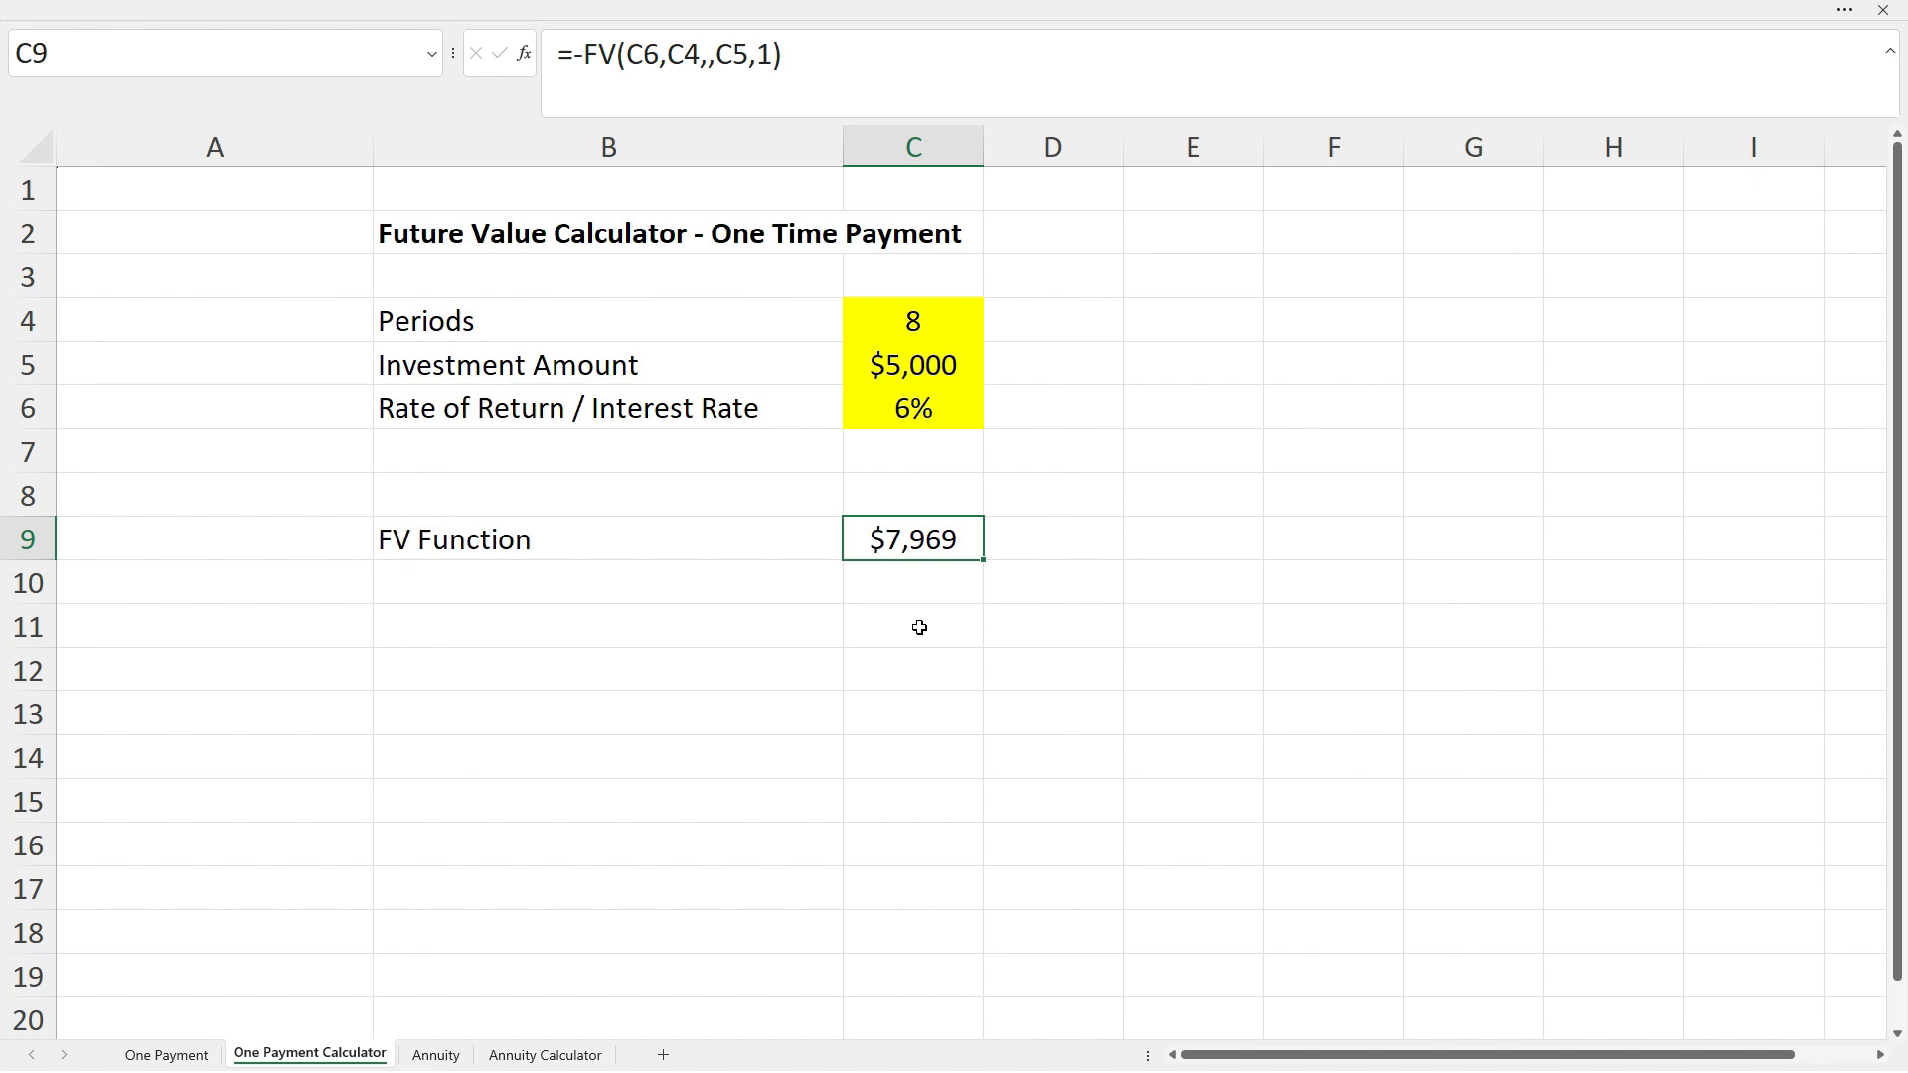
- On the Annuity sheet, inspect the starting and growth formulas for Investments 1 and 2 in C10, D10, D11 and E11
{"action": "left_click", "coordinate": [437, 1058]}
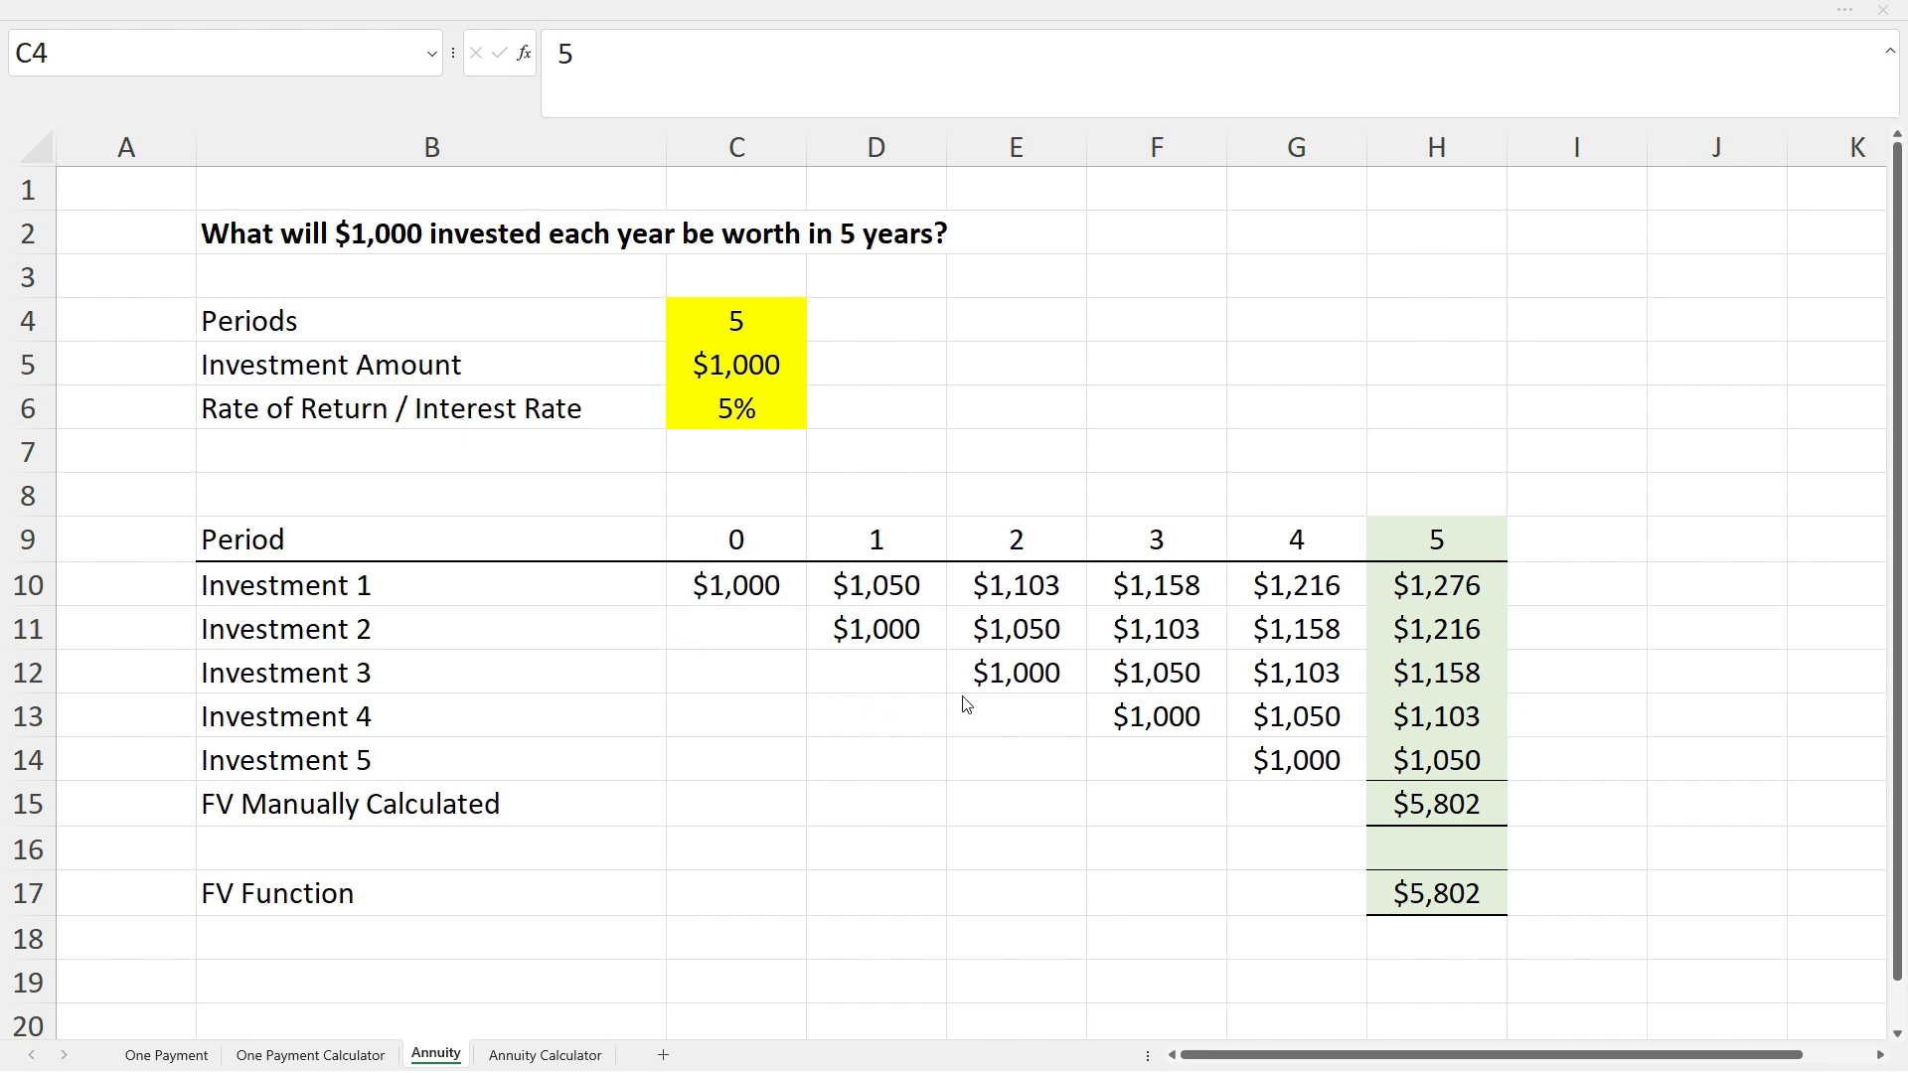
{"action": "left_click", "coordinate": [732, 592]}
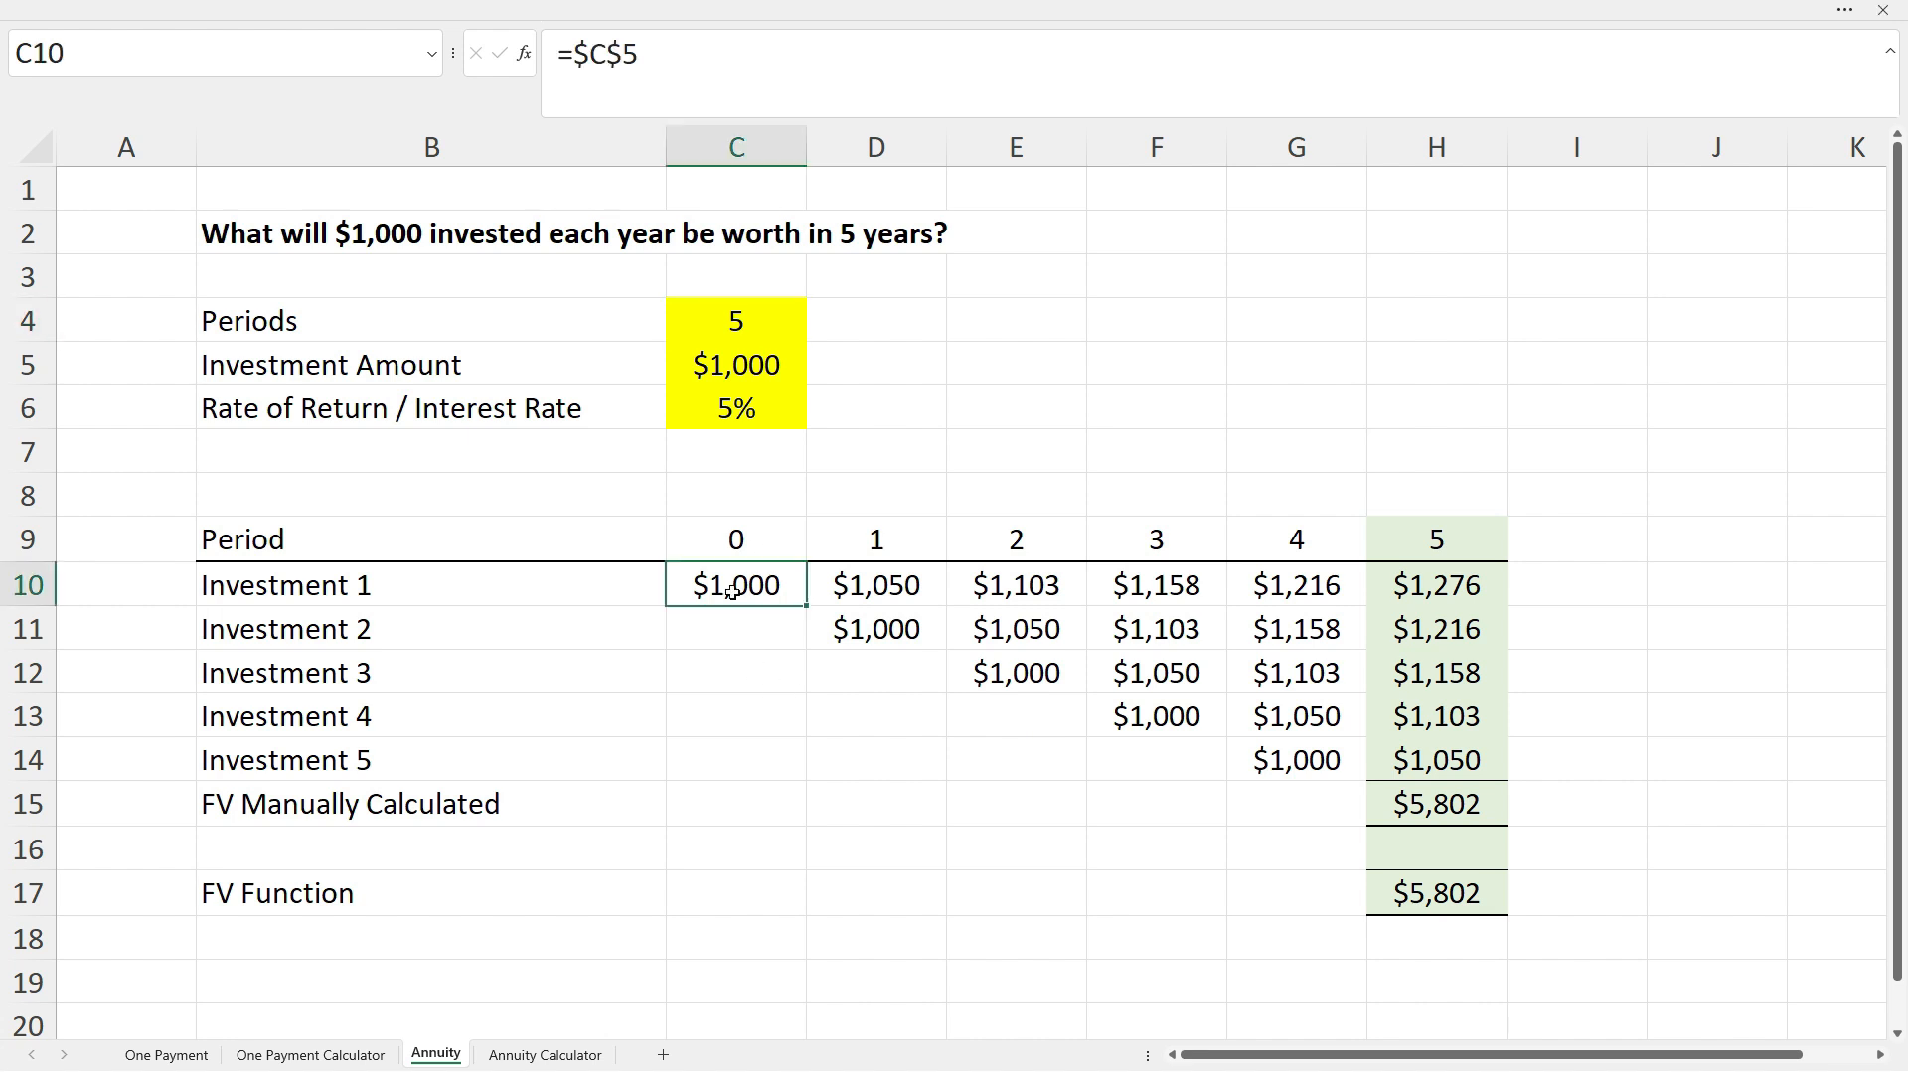
{"action": "left_click", "coordinate": [863, 590]}
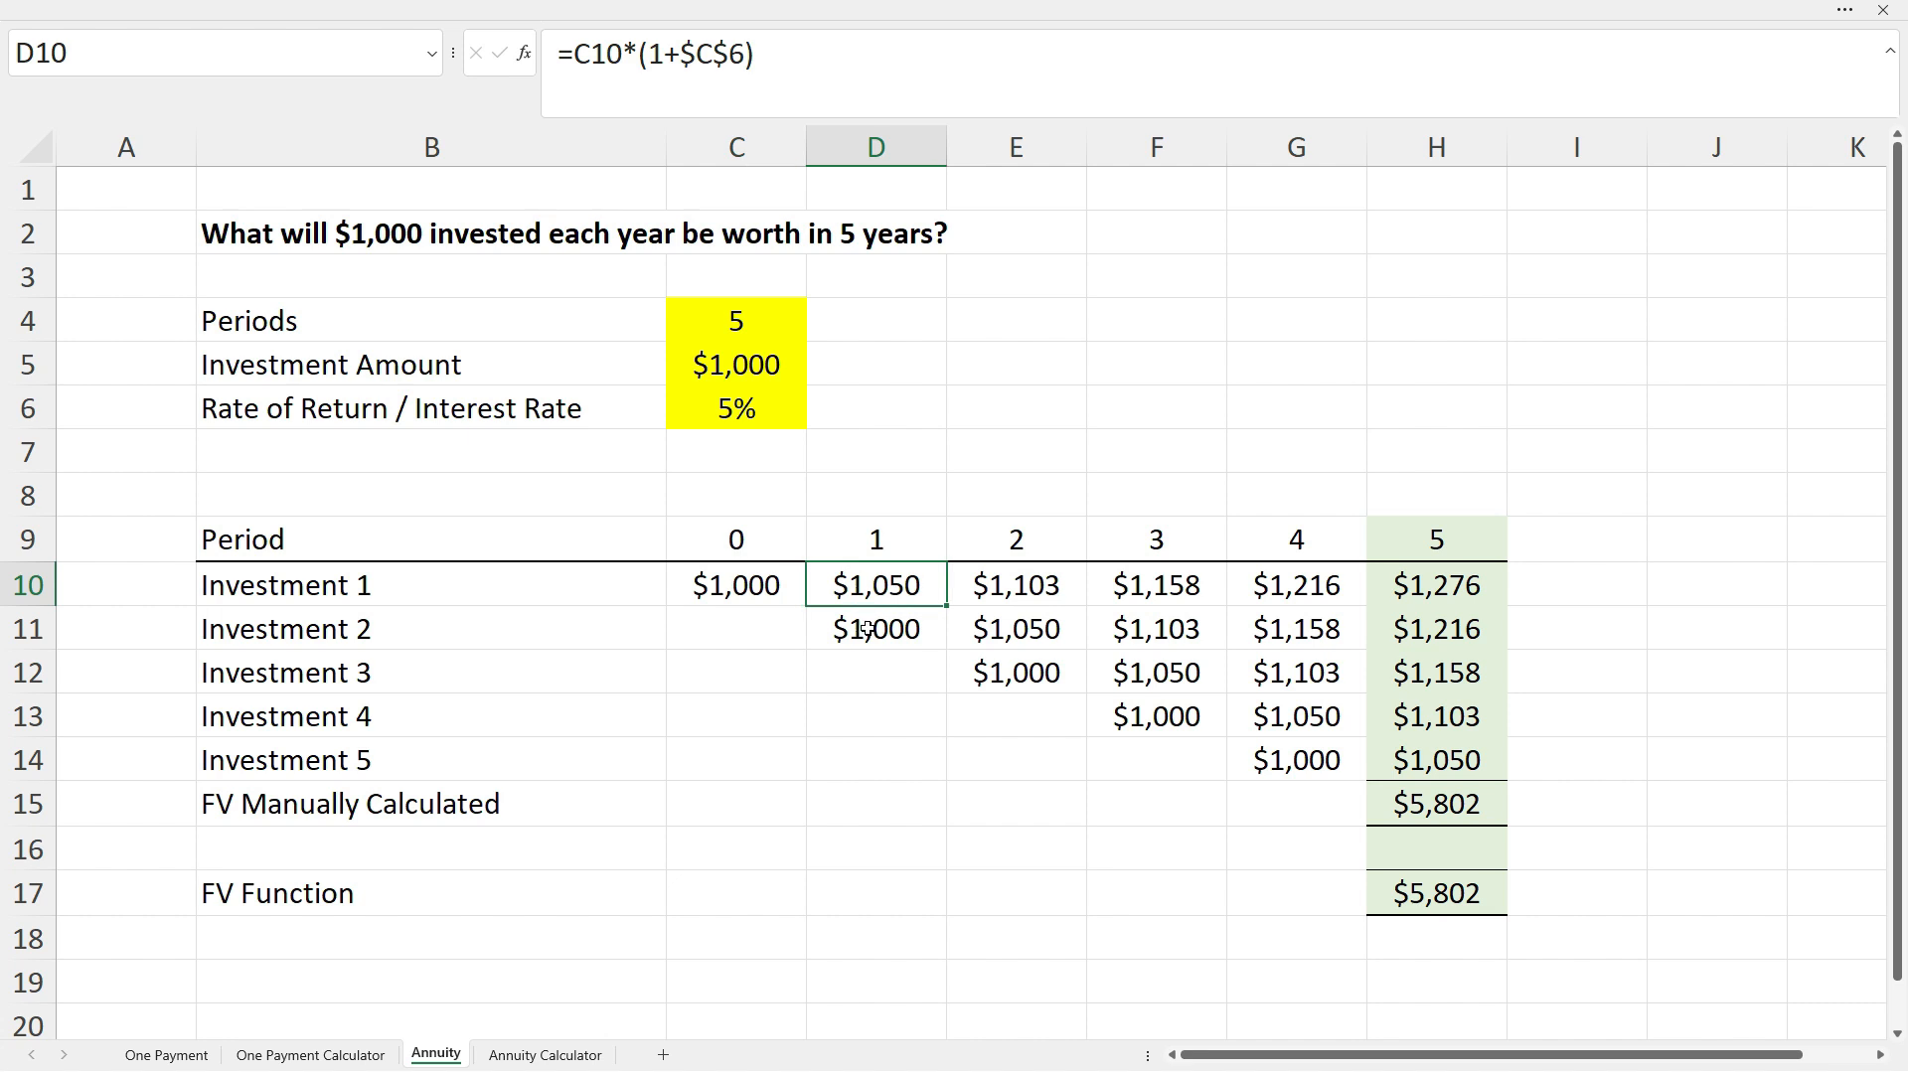
{"action": "left_click", "coordinate": [875, 630]}
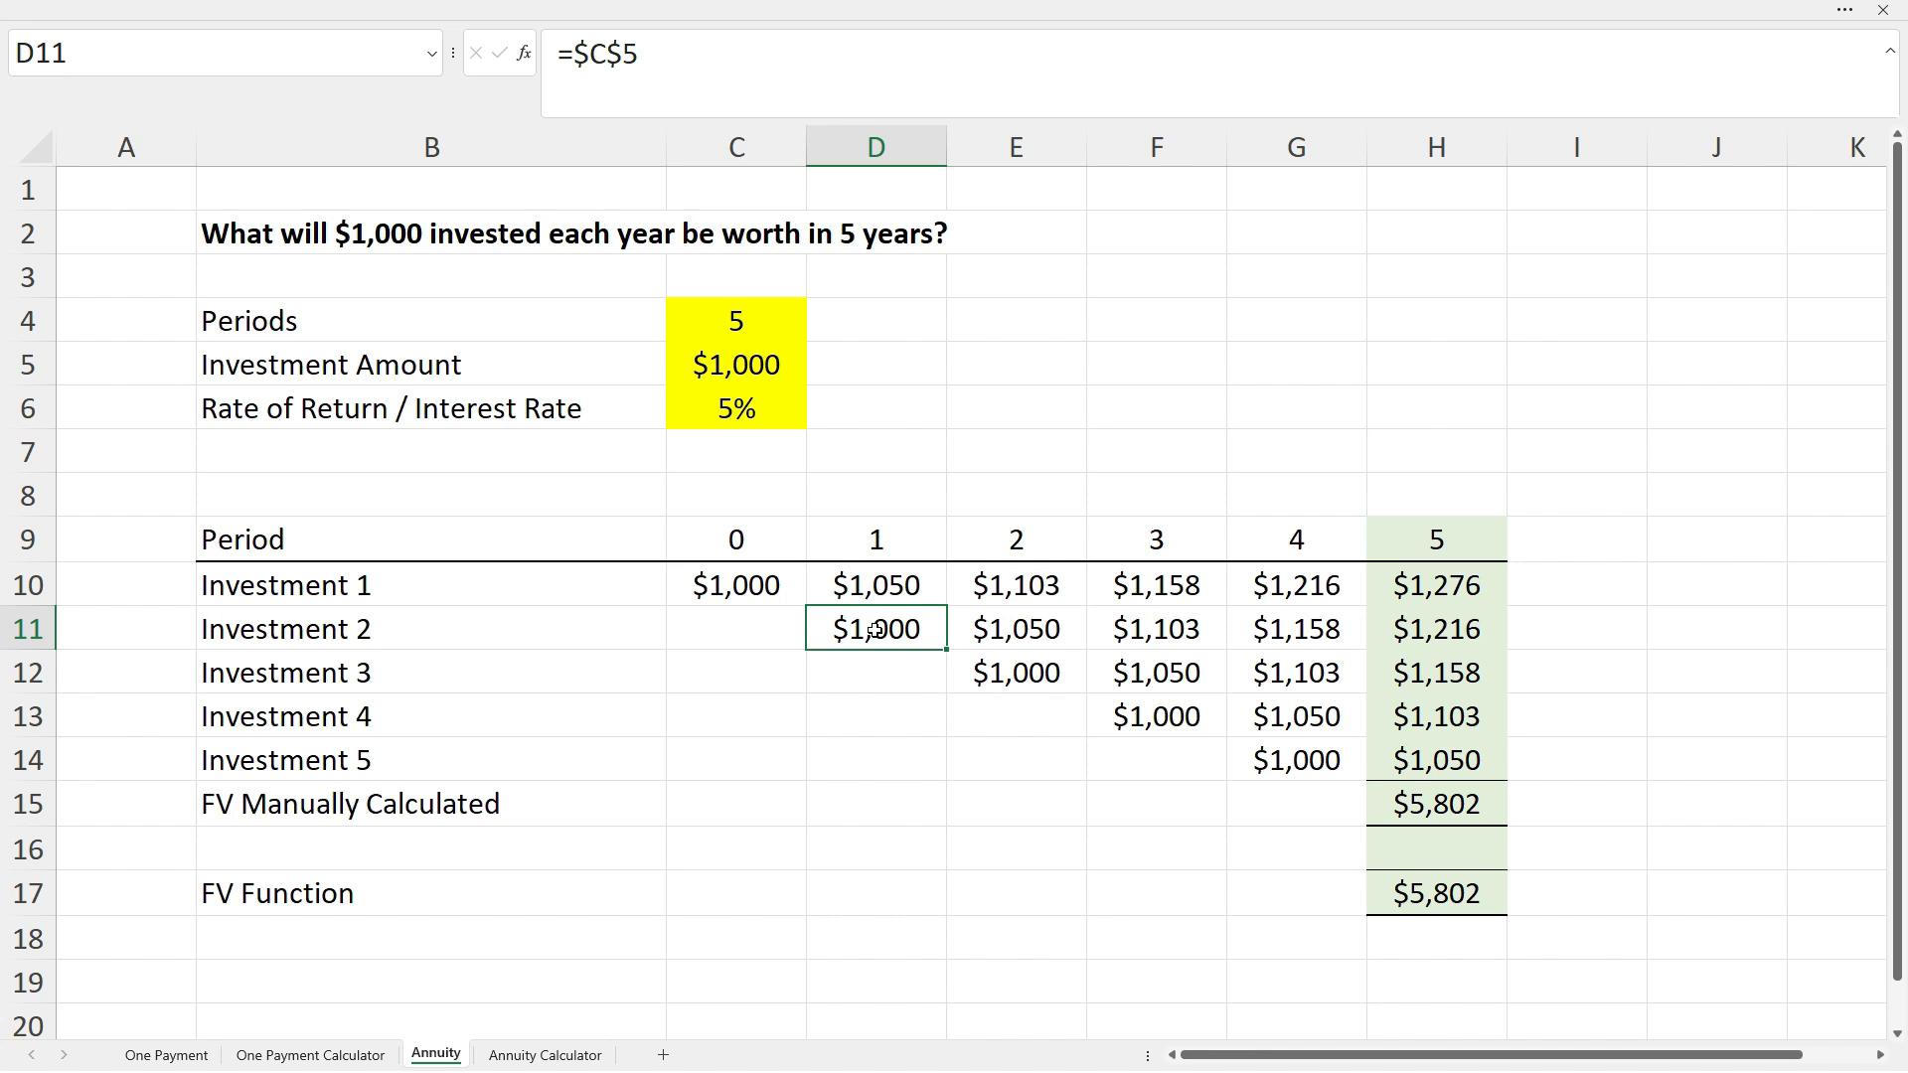
{"action": "left_click", "coordinate": [1000, 630]}
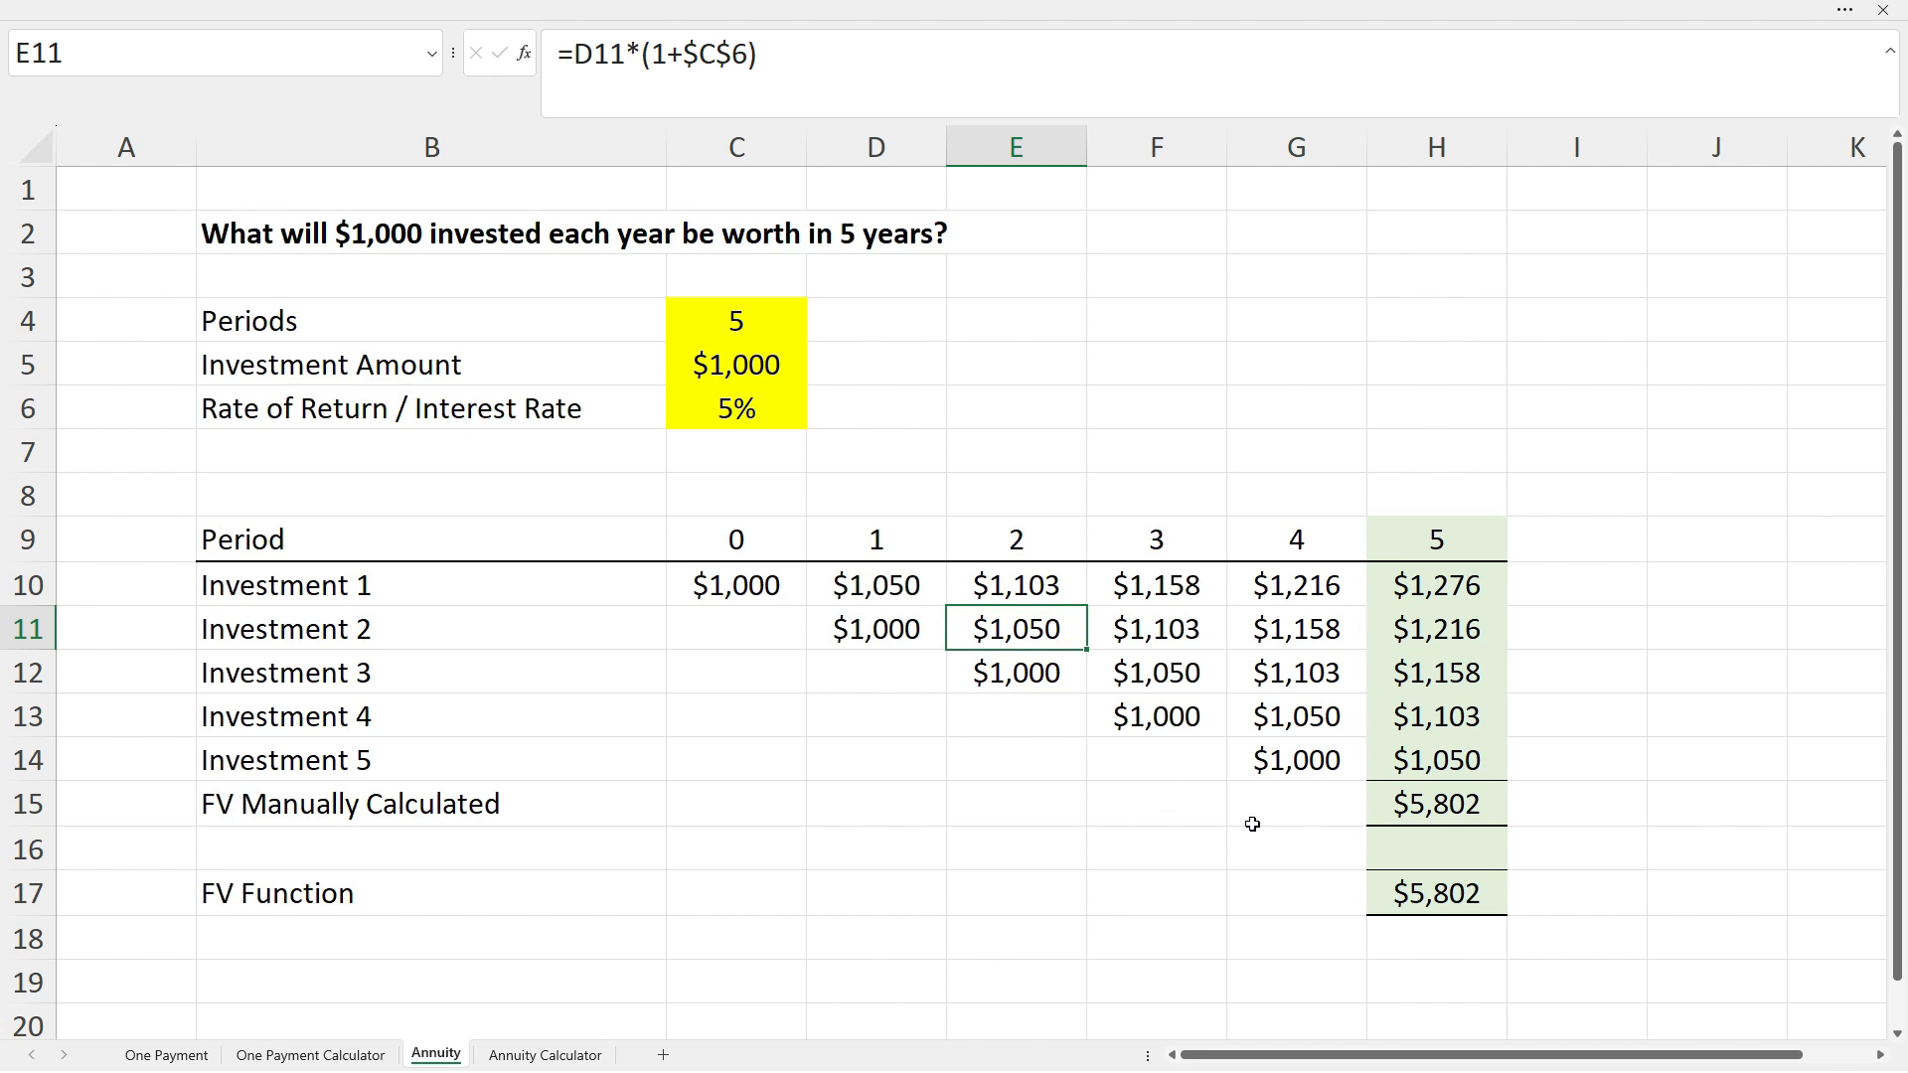
- Trace Investment 1's compounding formulas from D10 to G10 and examine the cells referenced by the formula in G12
{"action": "left_click", "coordinate": [916, 582]}
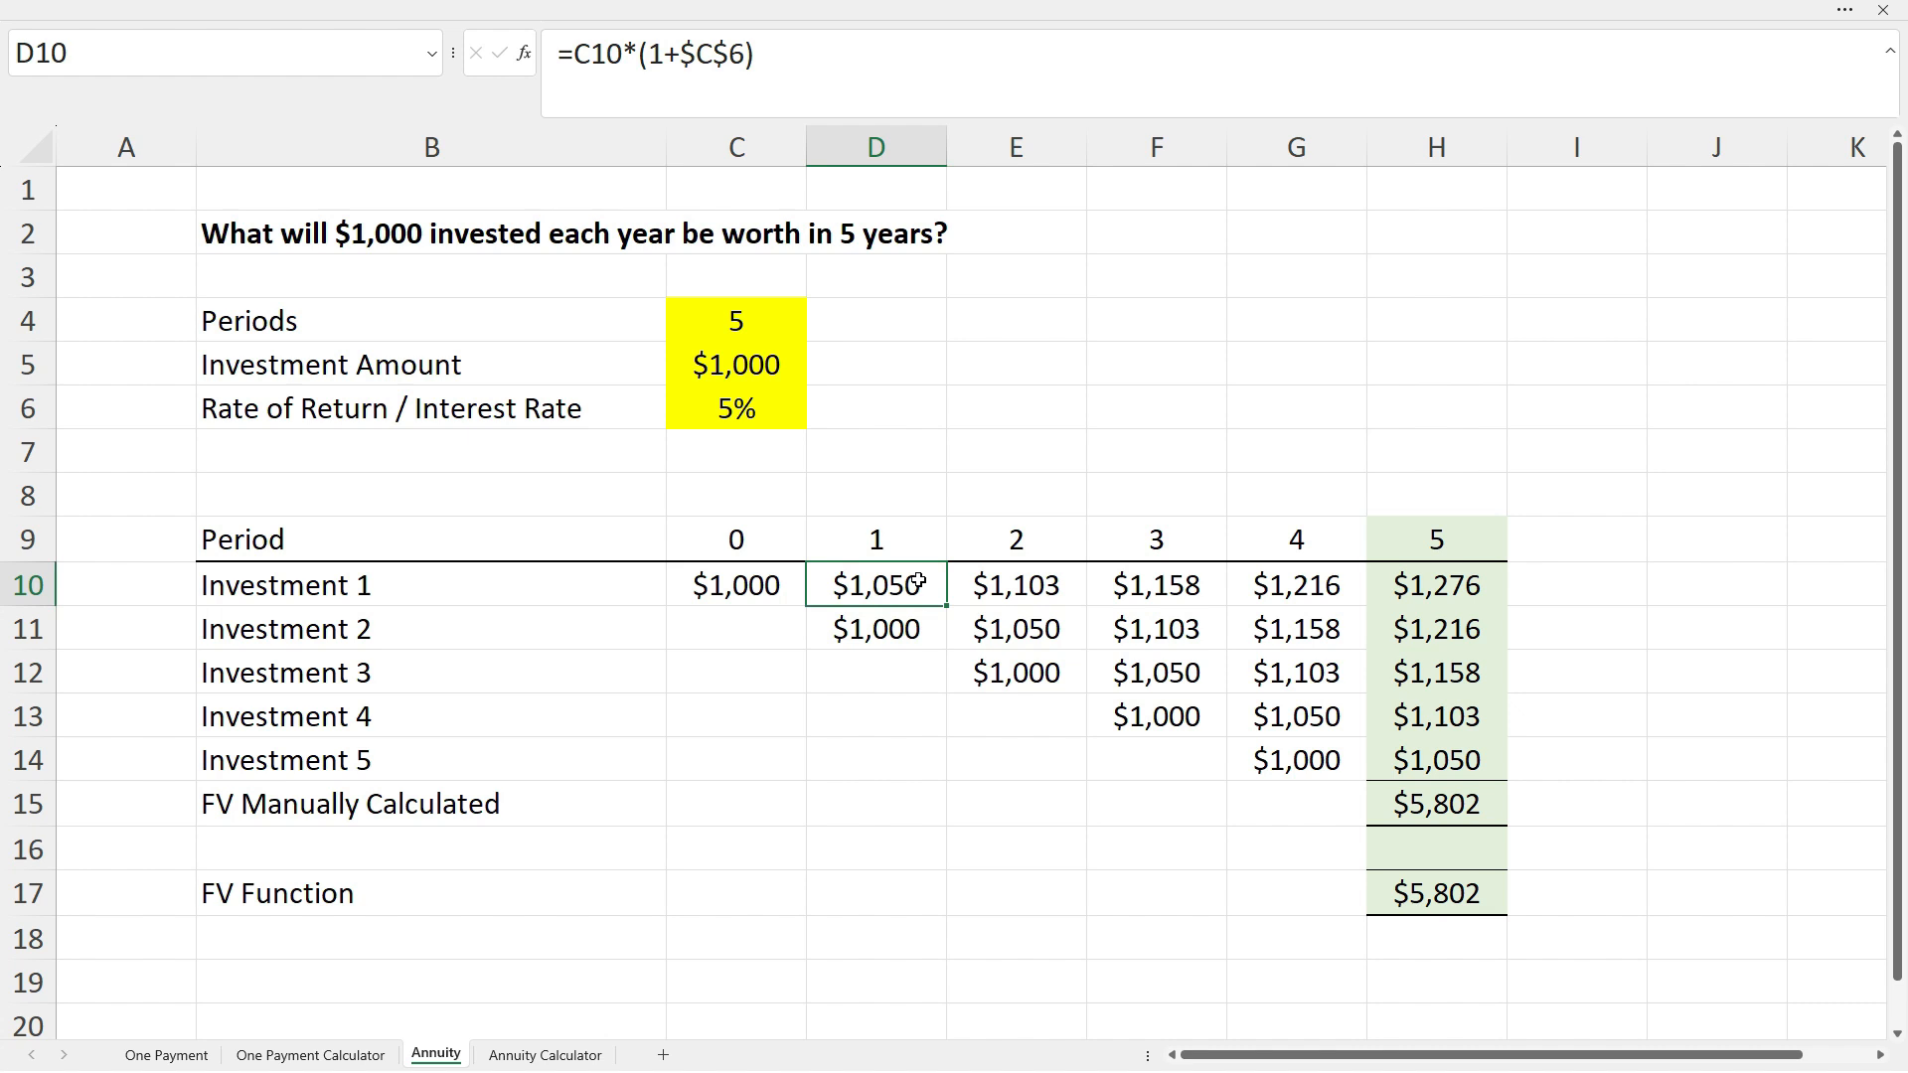
{"action": "left_click", "coordinate": [1010, 585]}
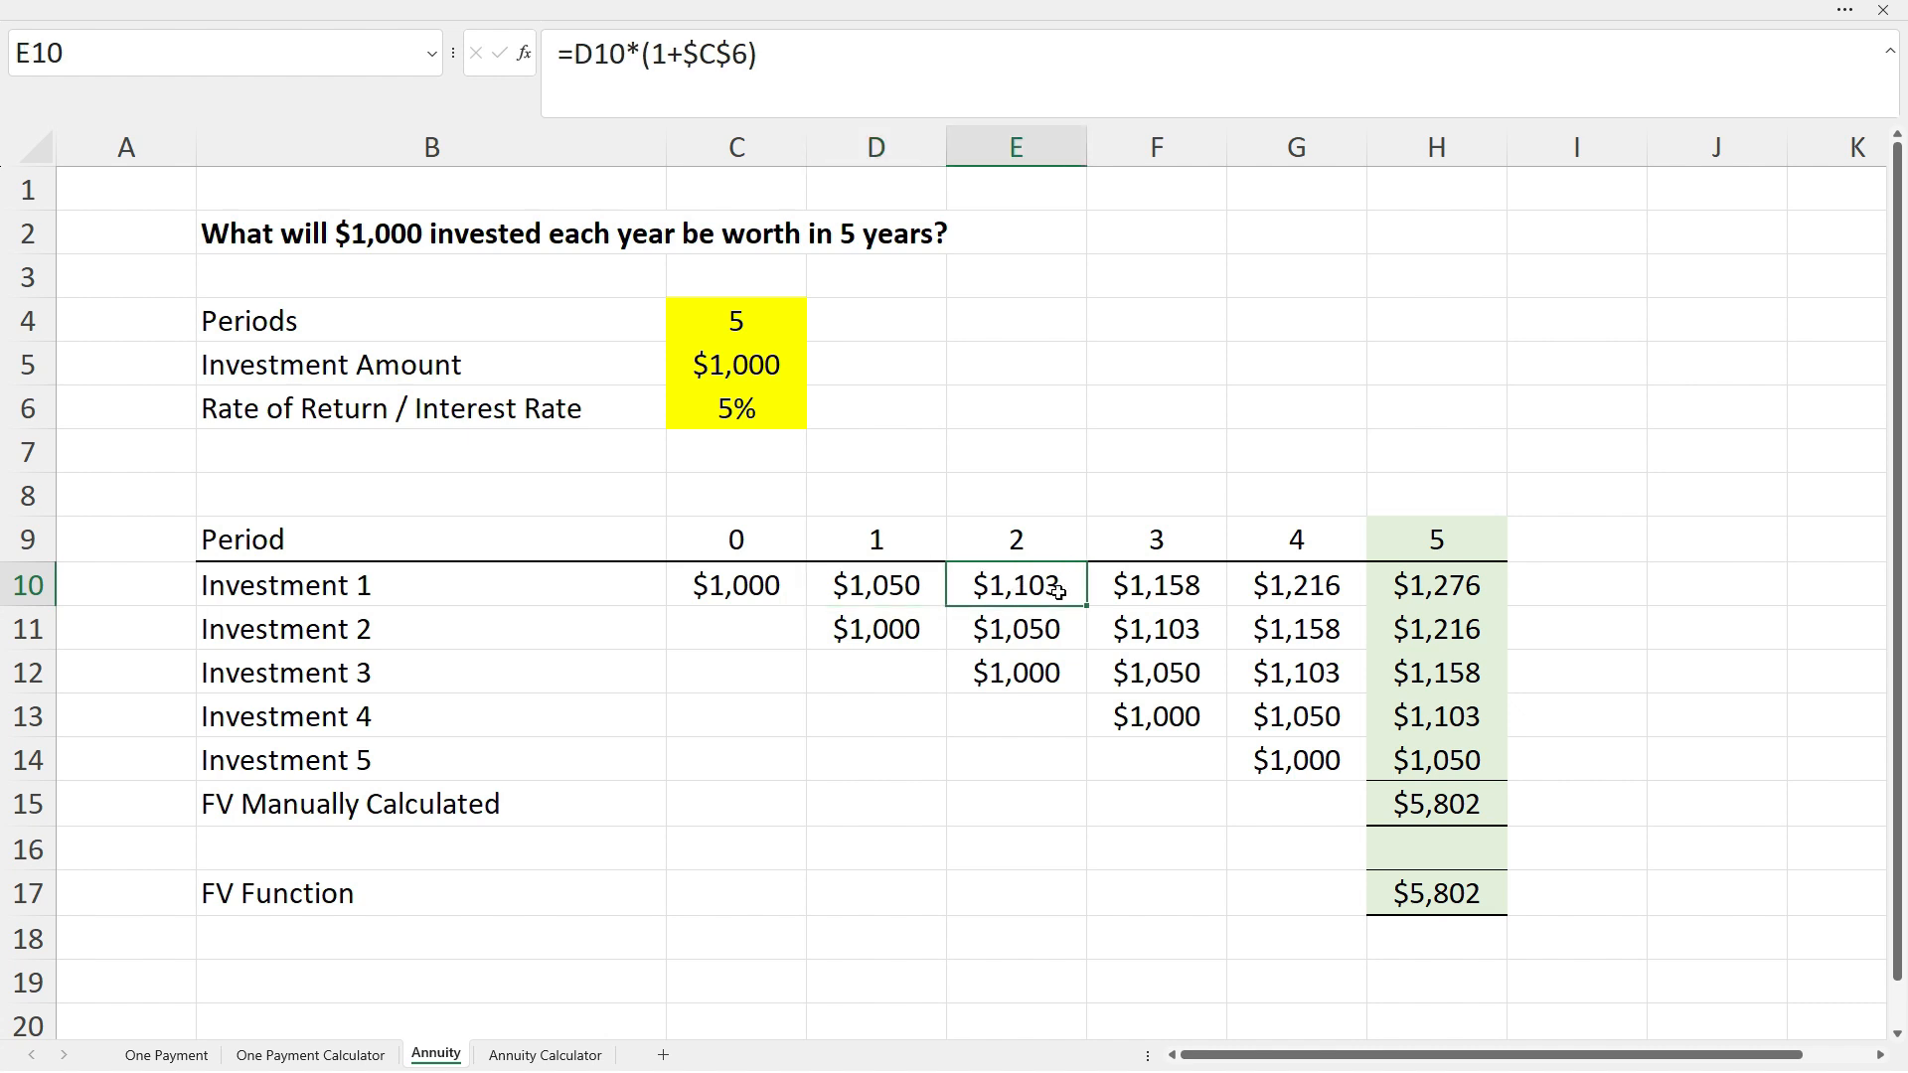
{"action": "left_click", "coordinate": [1150, 594]}
{"action": "left_click", "coordinate": [1295, 594]}
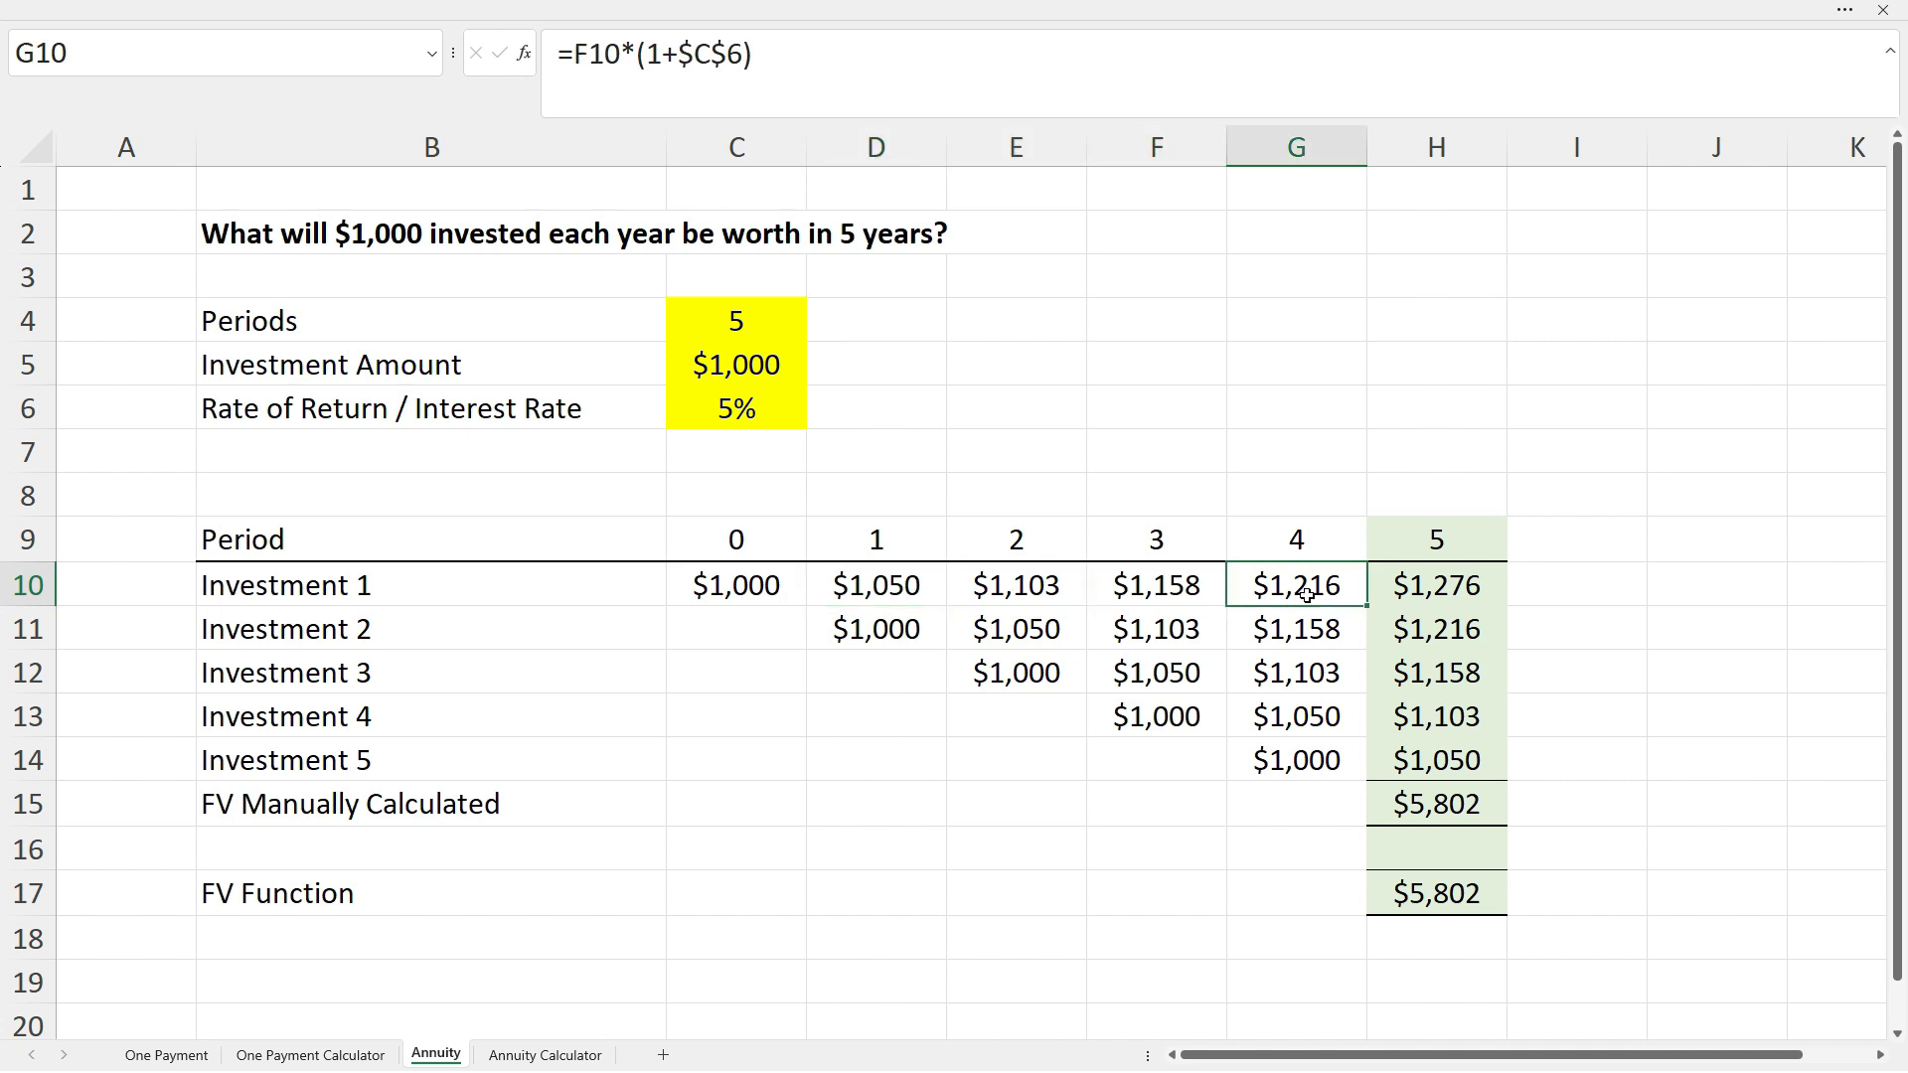
{"action": "left_click", "coordinate": [1296, 675]}
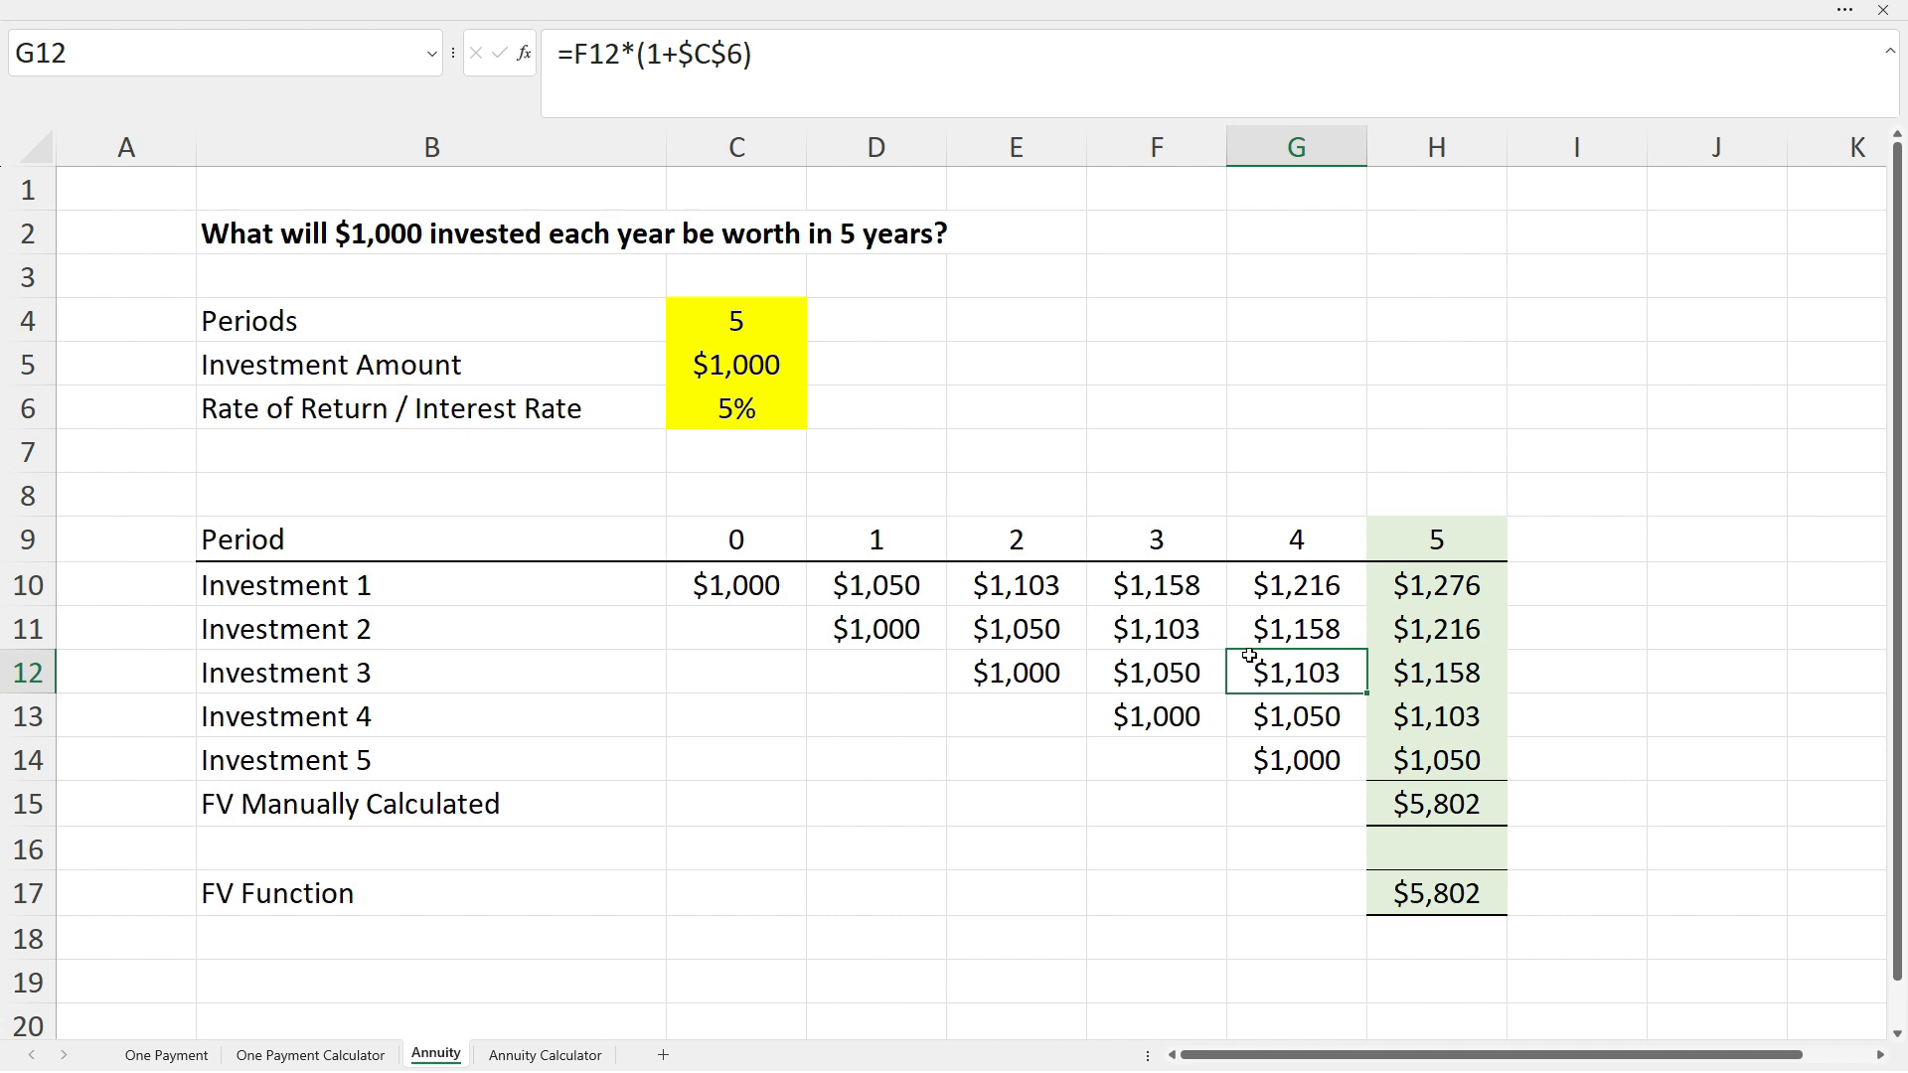
{"action": "left_click", "coordinate": [845, 82]}
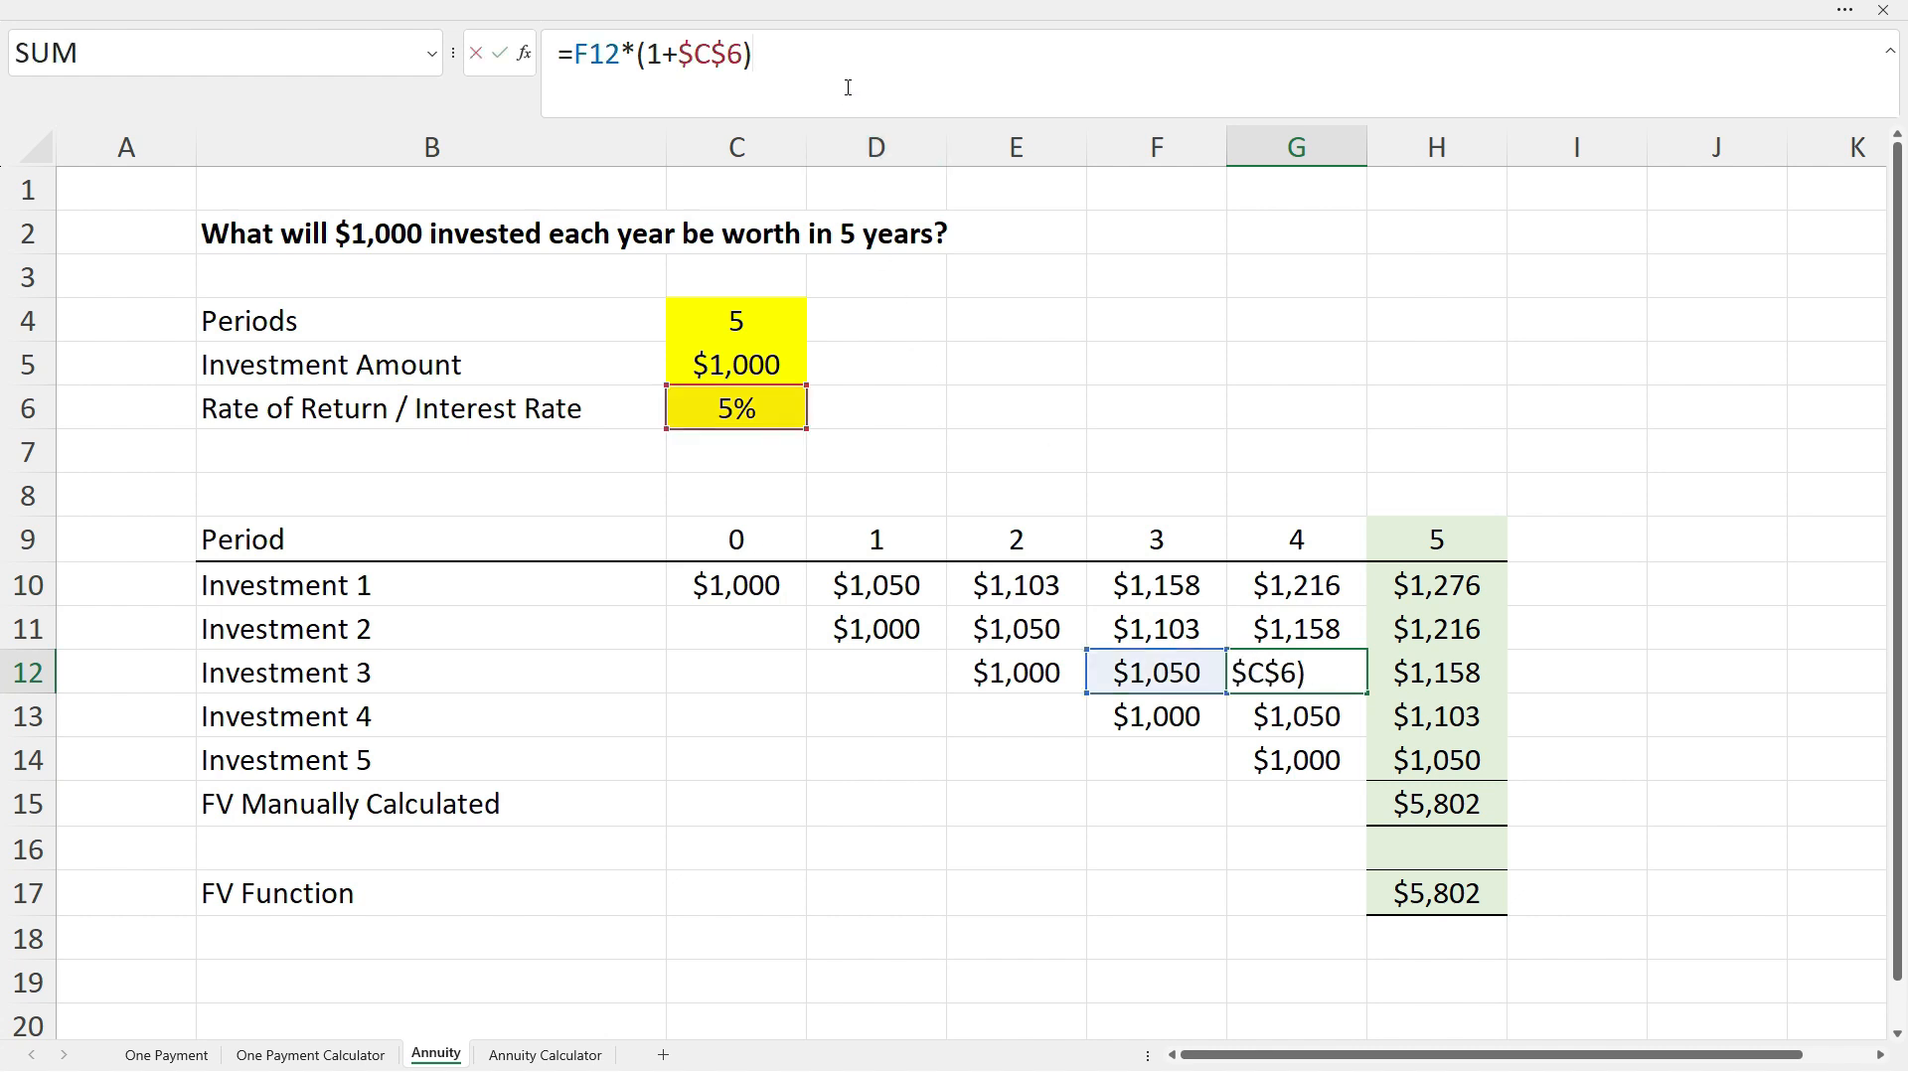
{"action": "key", "text": "Escape"}
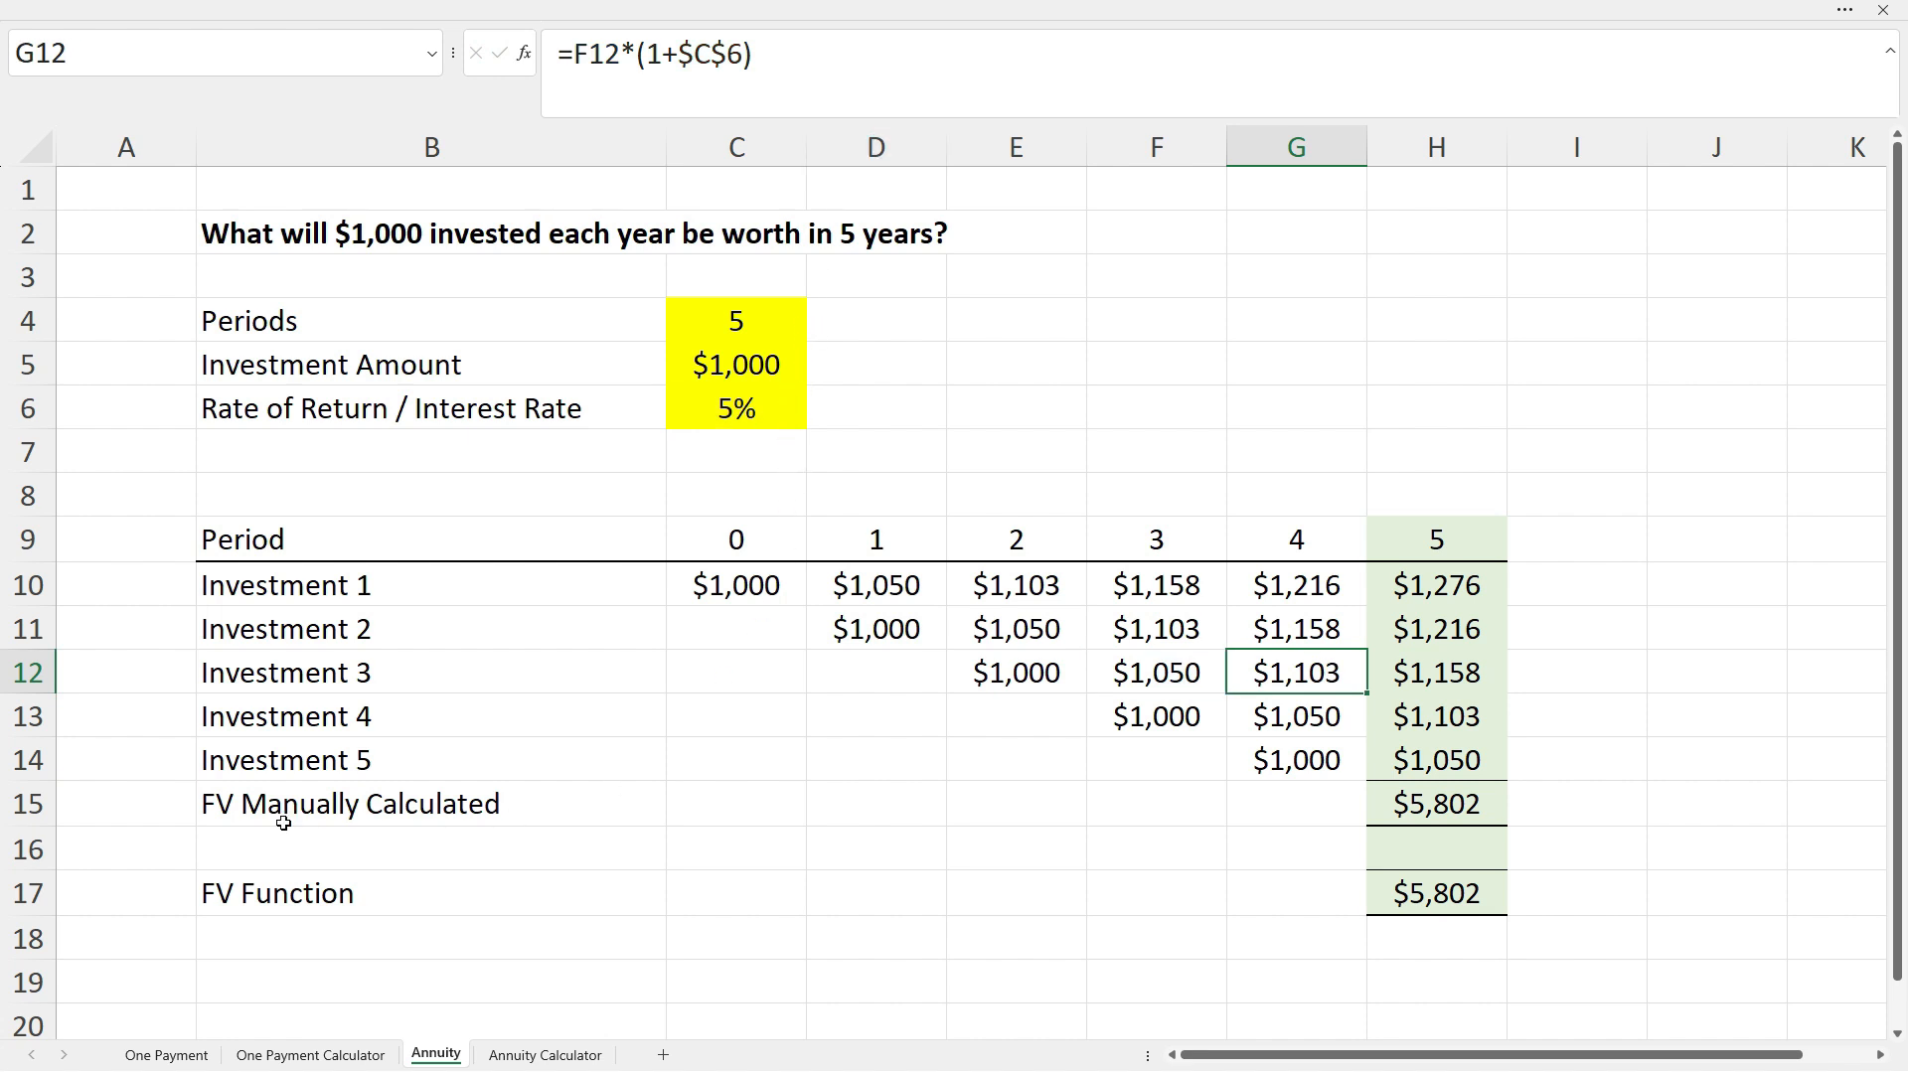
- Inspect the SUM formula for the manually calculated future value in H15 and the range it references
{"action": "left_click", "coordinate": [445, 827]}
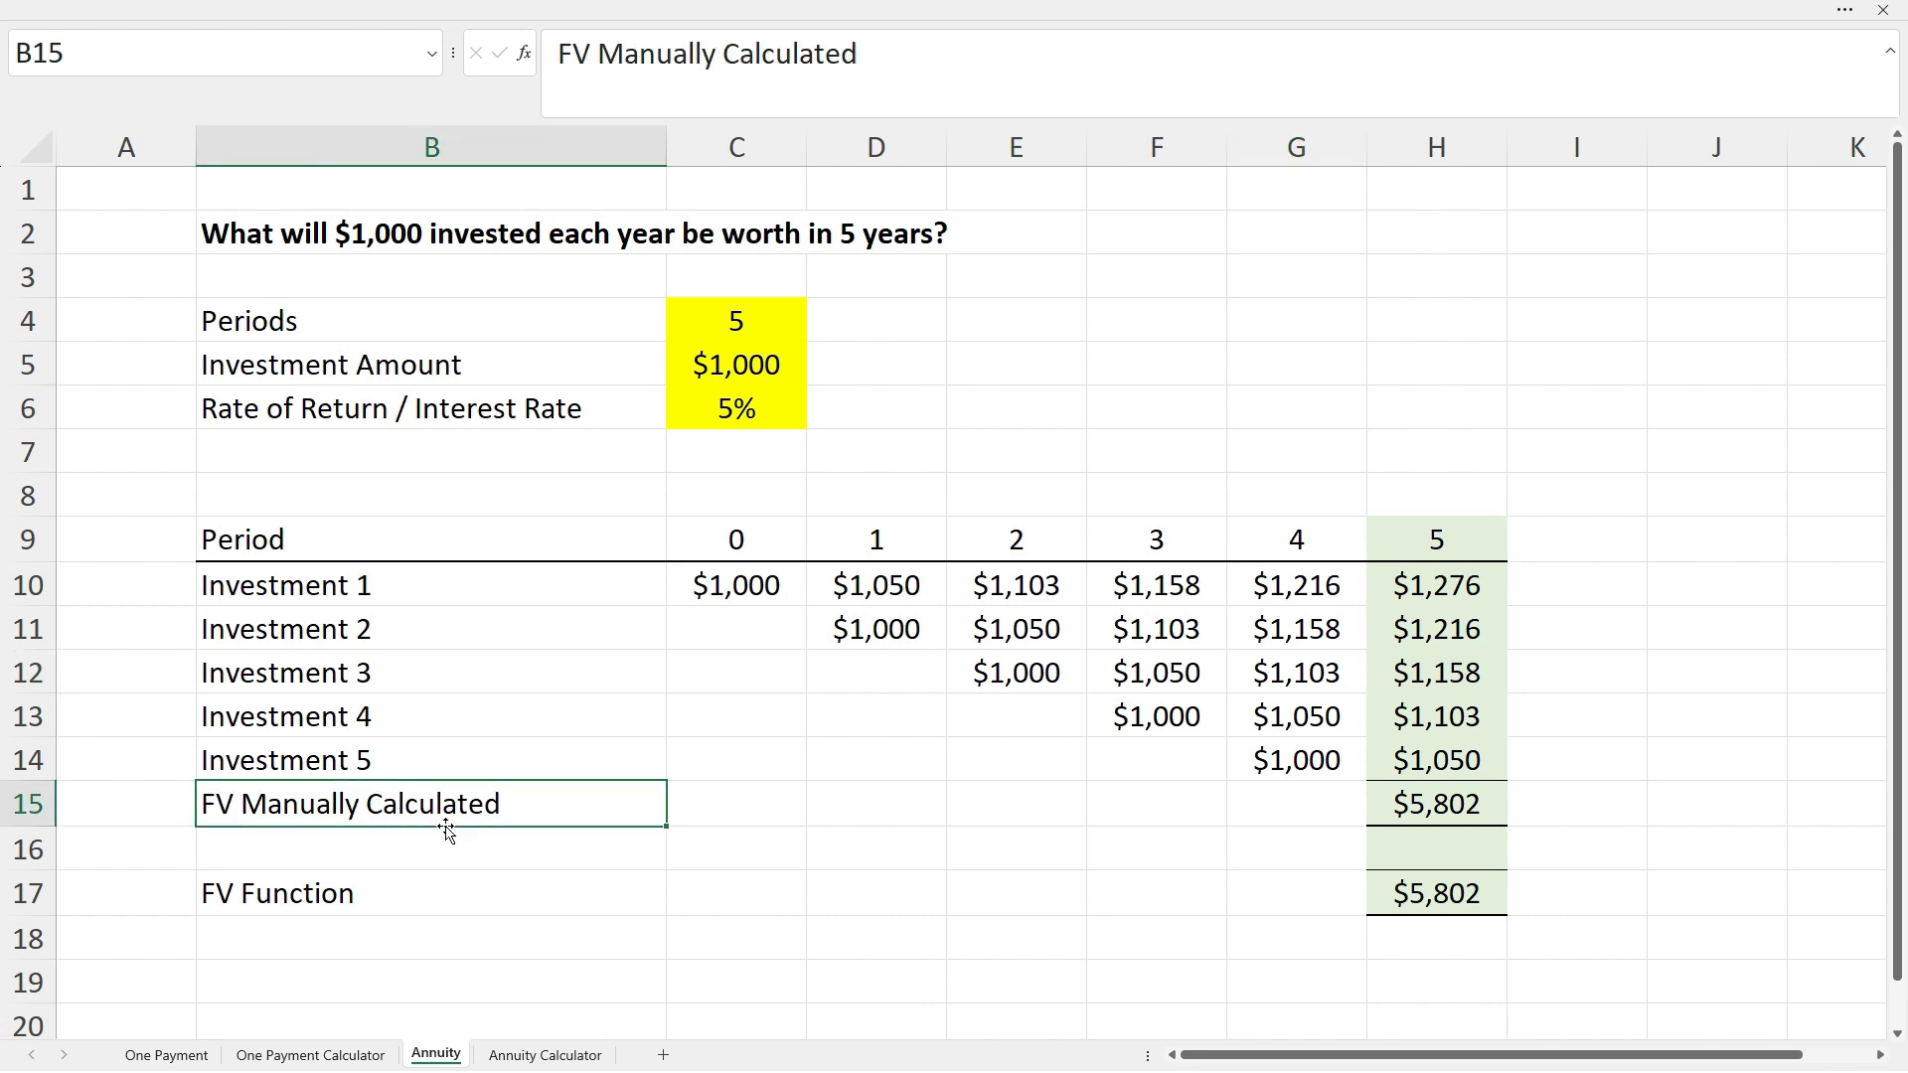
{"action": "left_click", "coordinate": [1400, 816]}
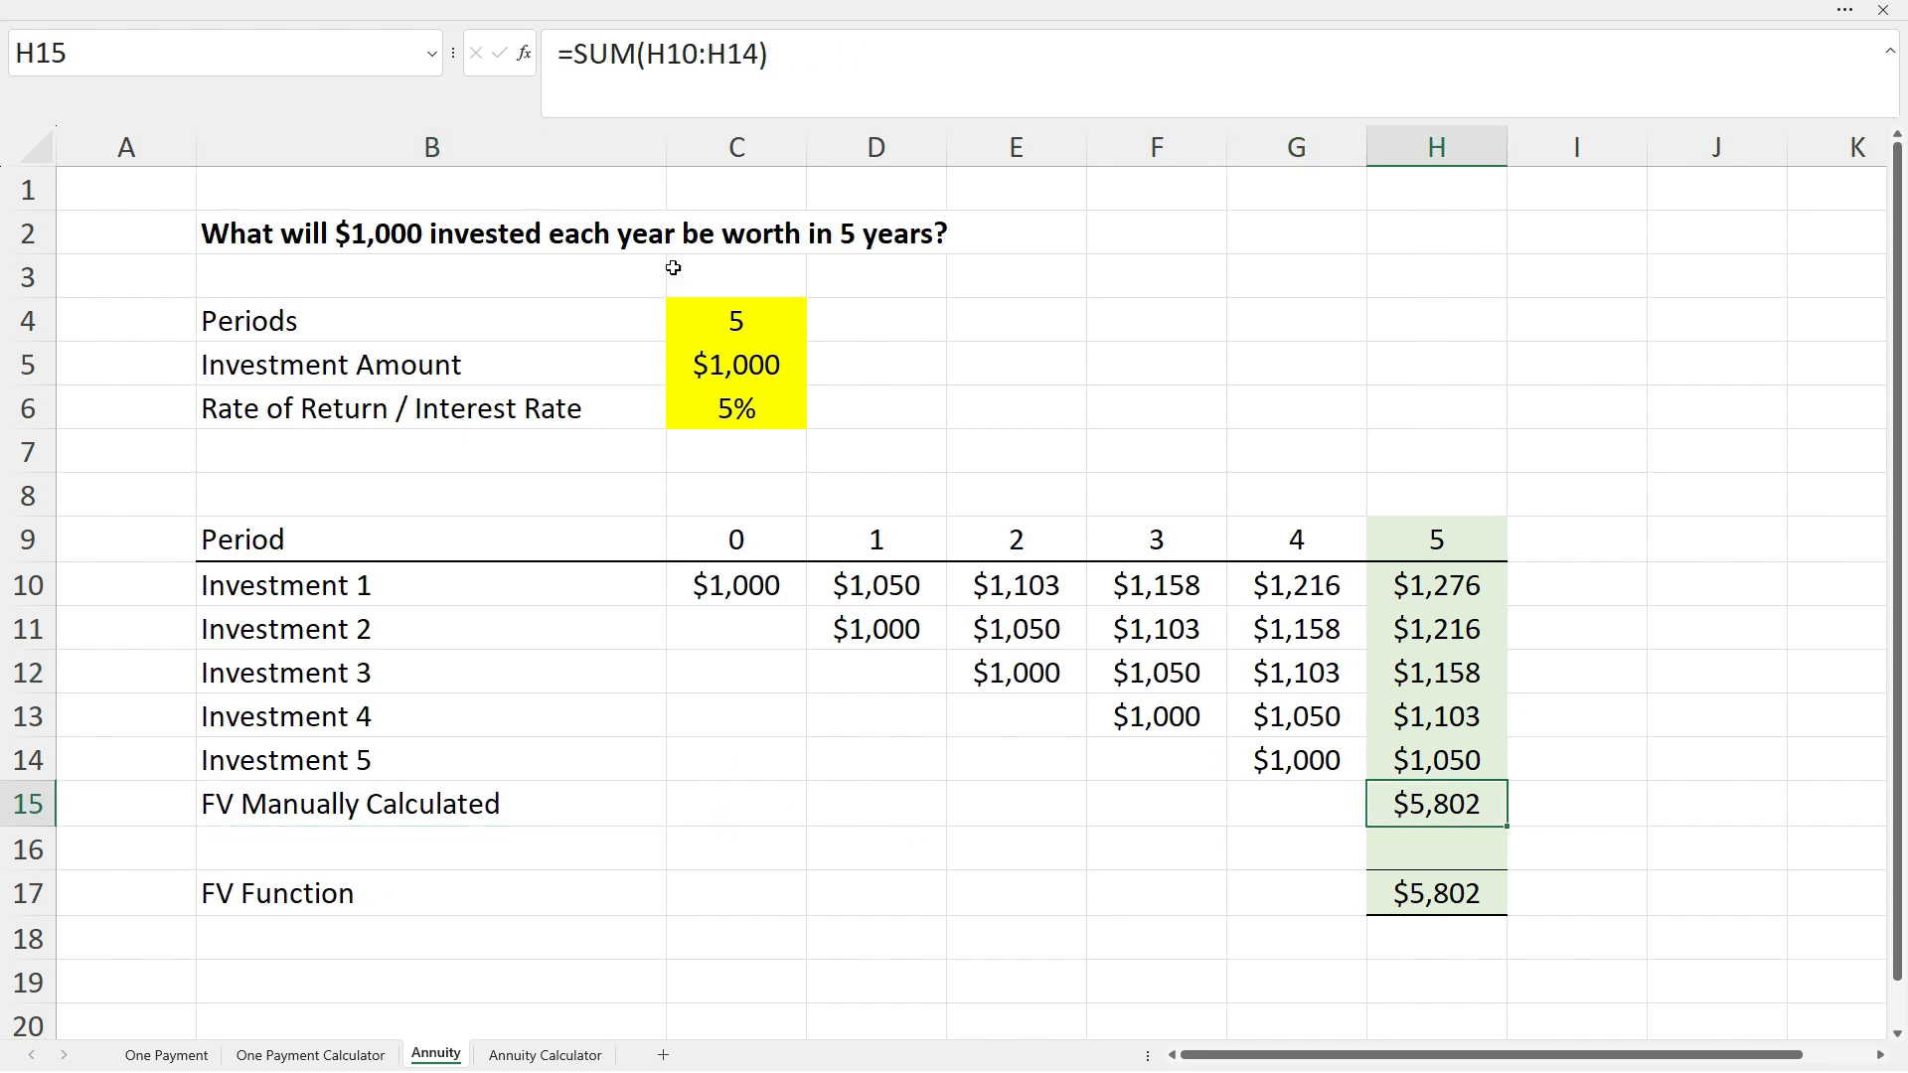
{"action": "left_click", "coordinate": [715, 54]}
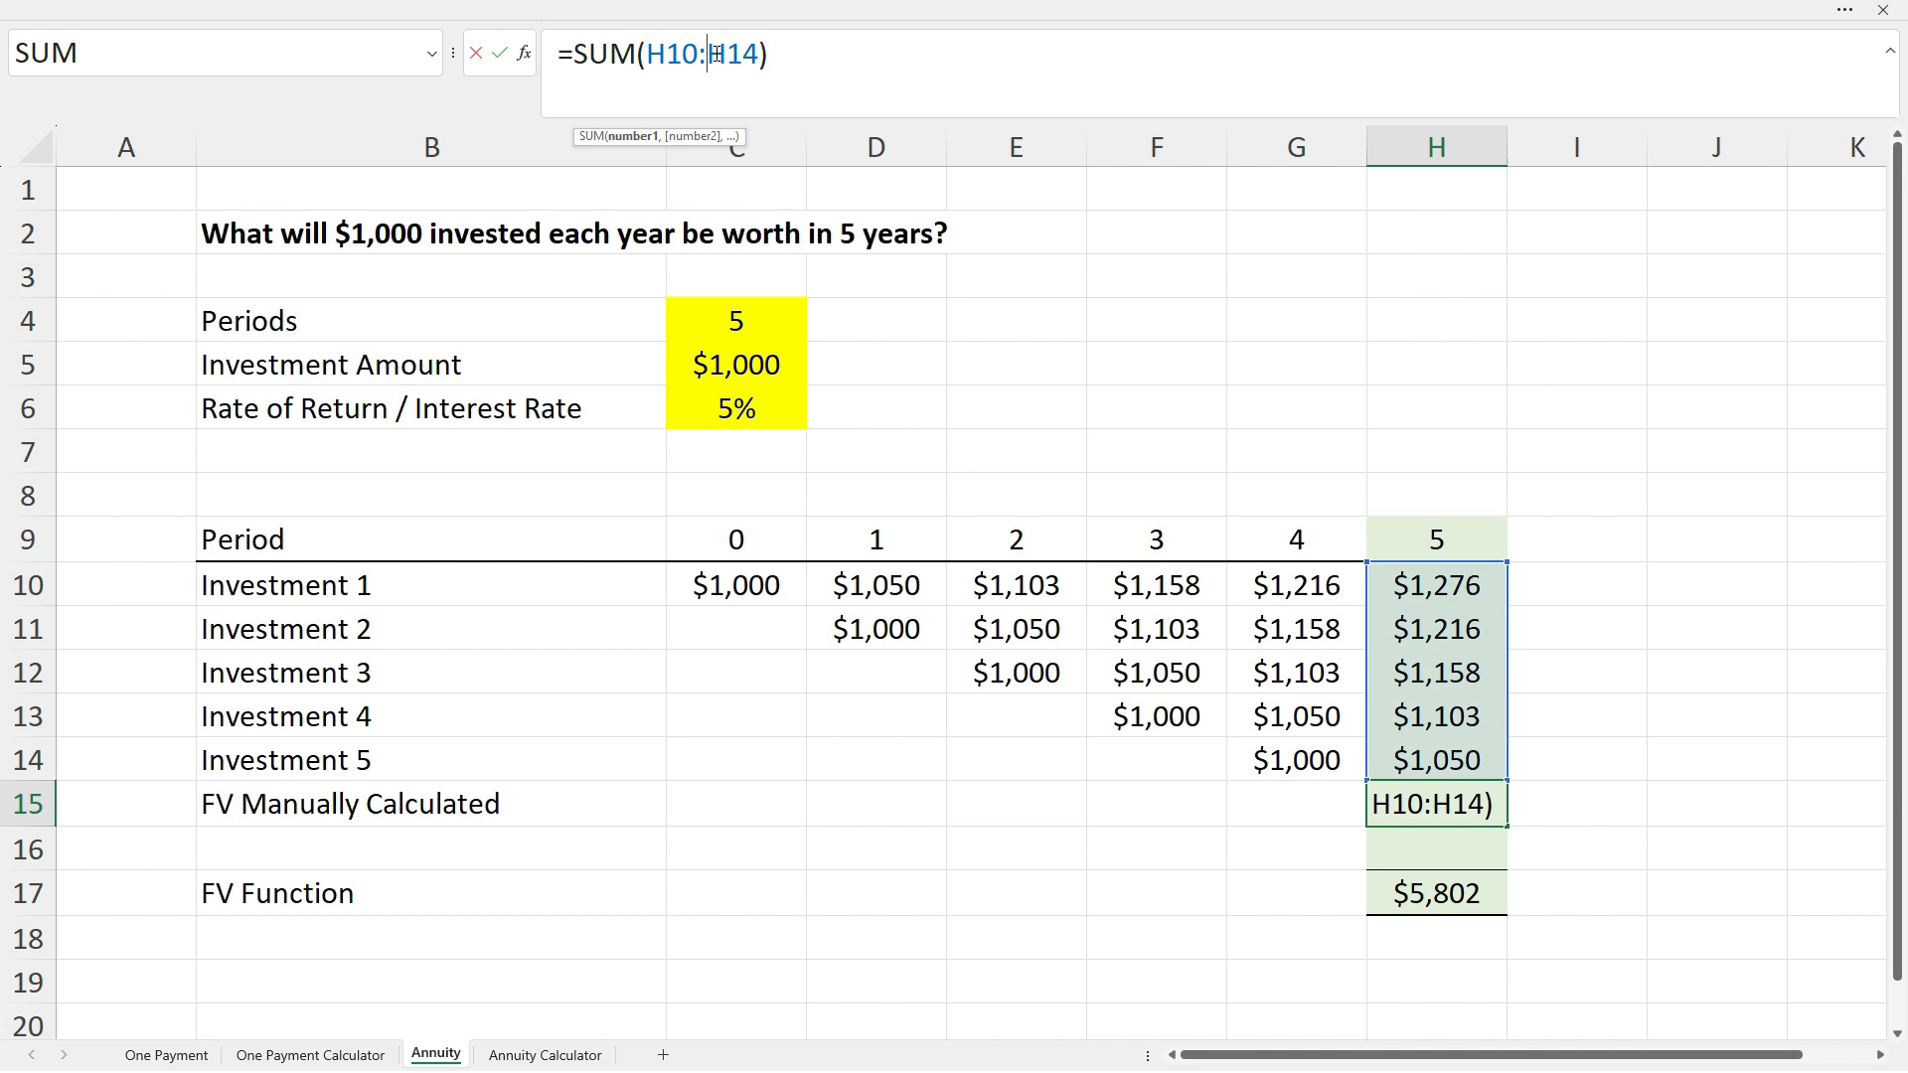
{"action": "key", "text": "Escape"}
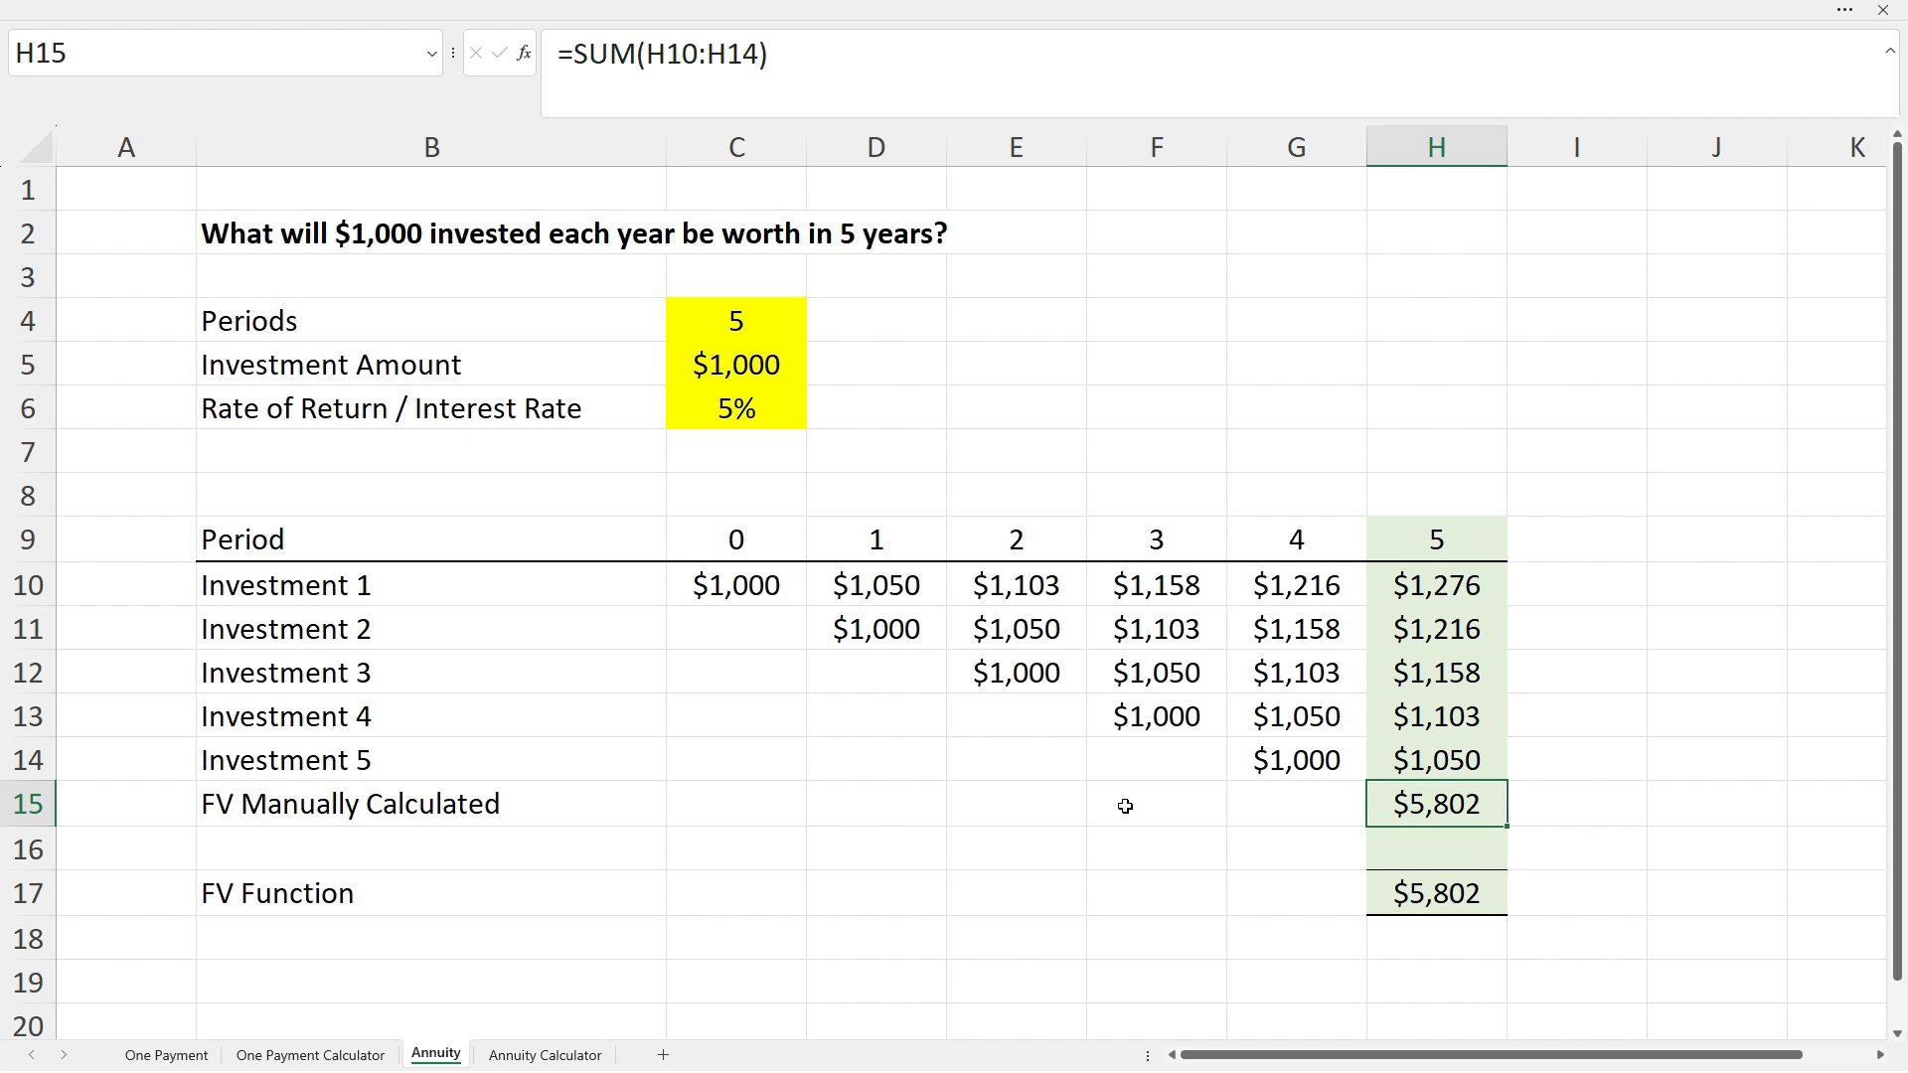
- Inspect the FV formula in H17 of the Annuity sheet, checking its referenced input cells and its payment argument
{"action": "left_click", "coordinate": [564, 904]}
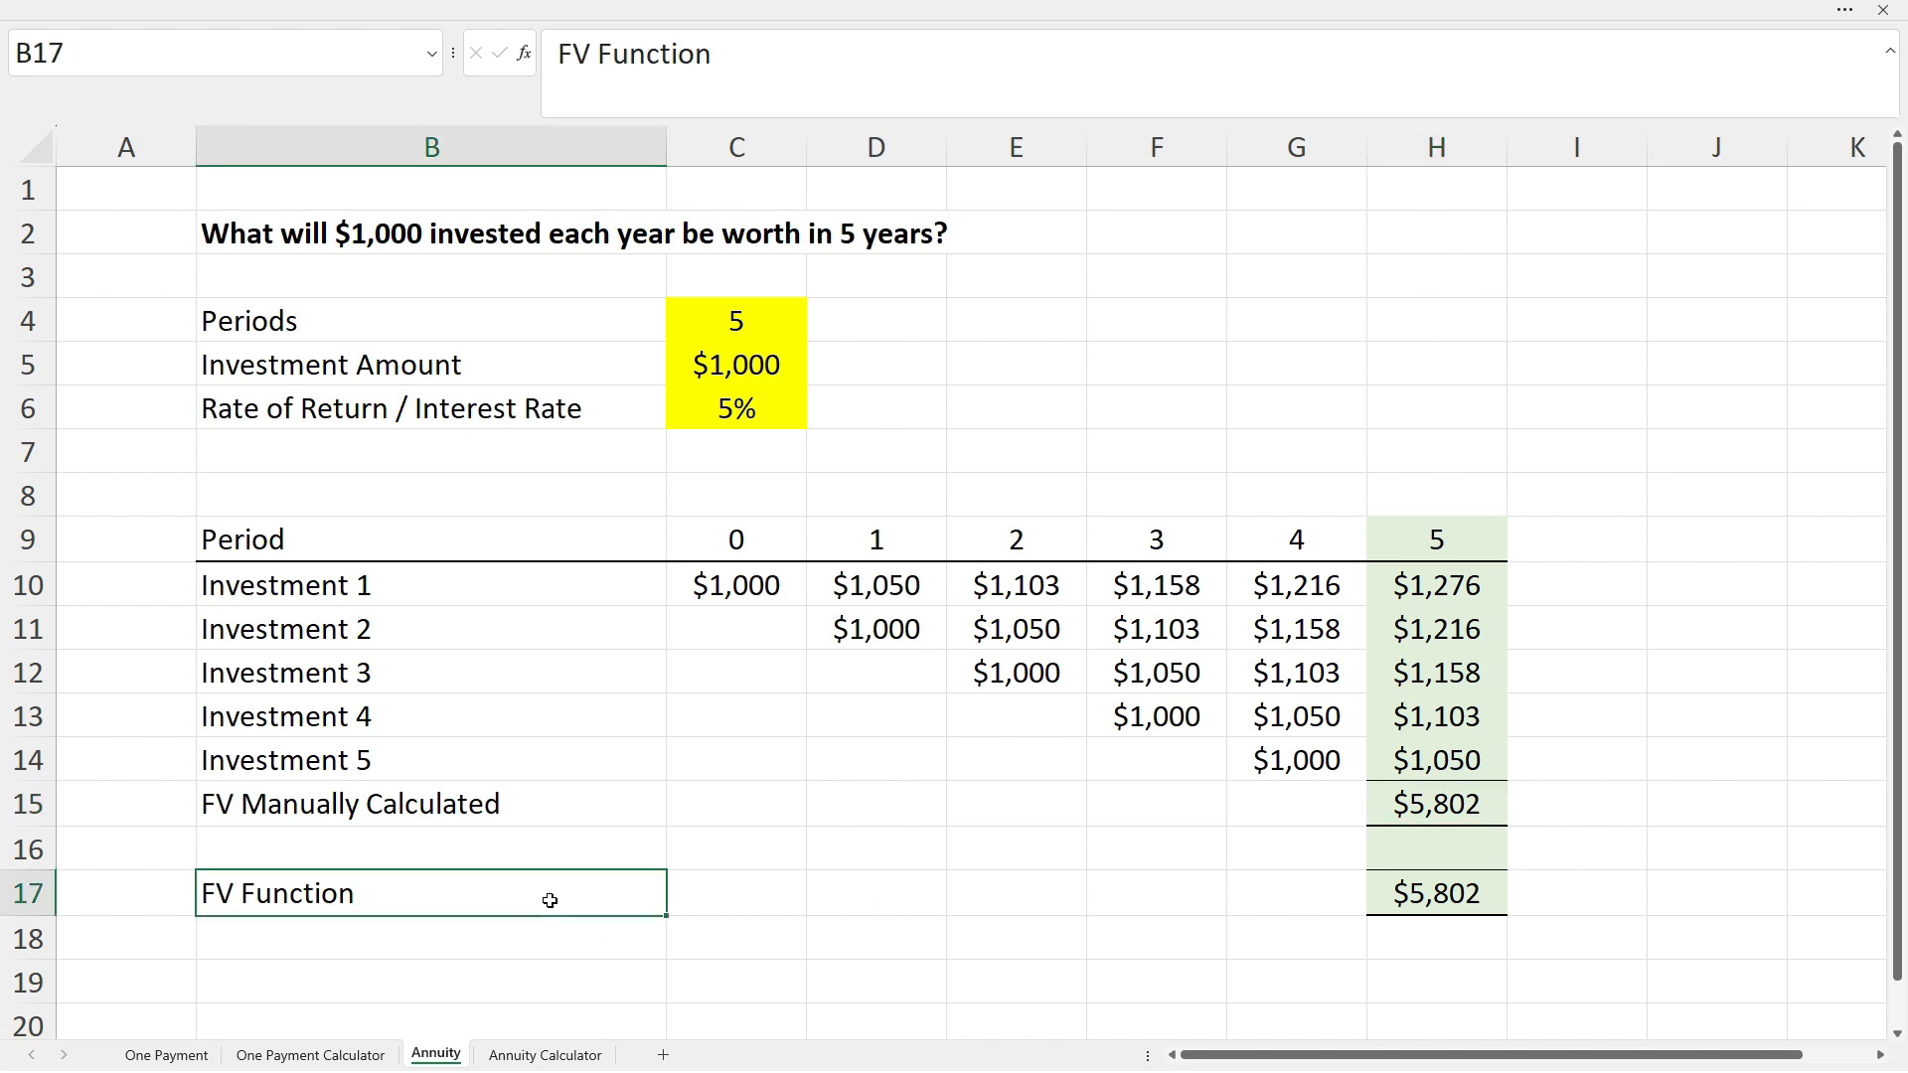
{"action": "left_click", "coordinate": [1431, 904]}
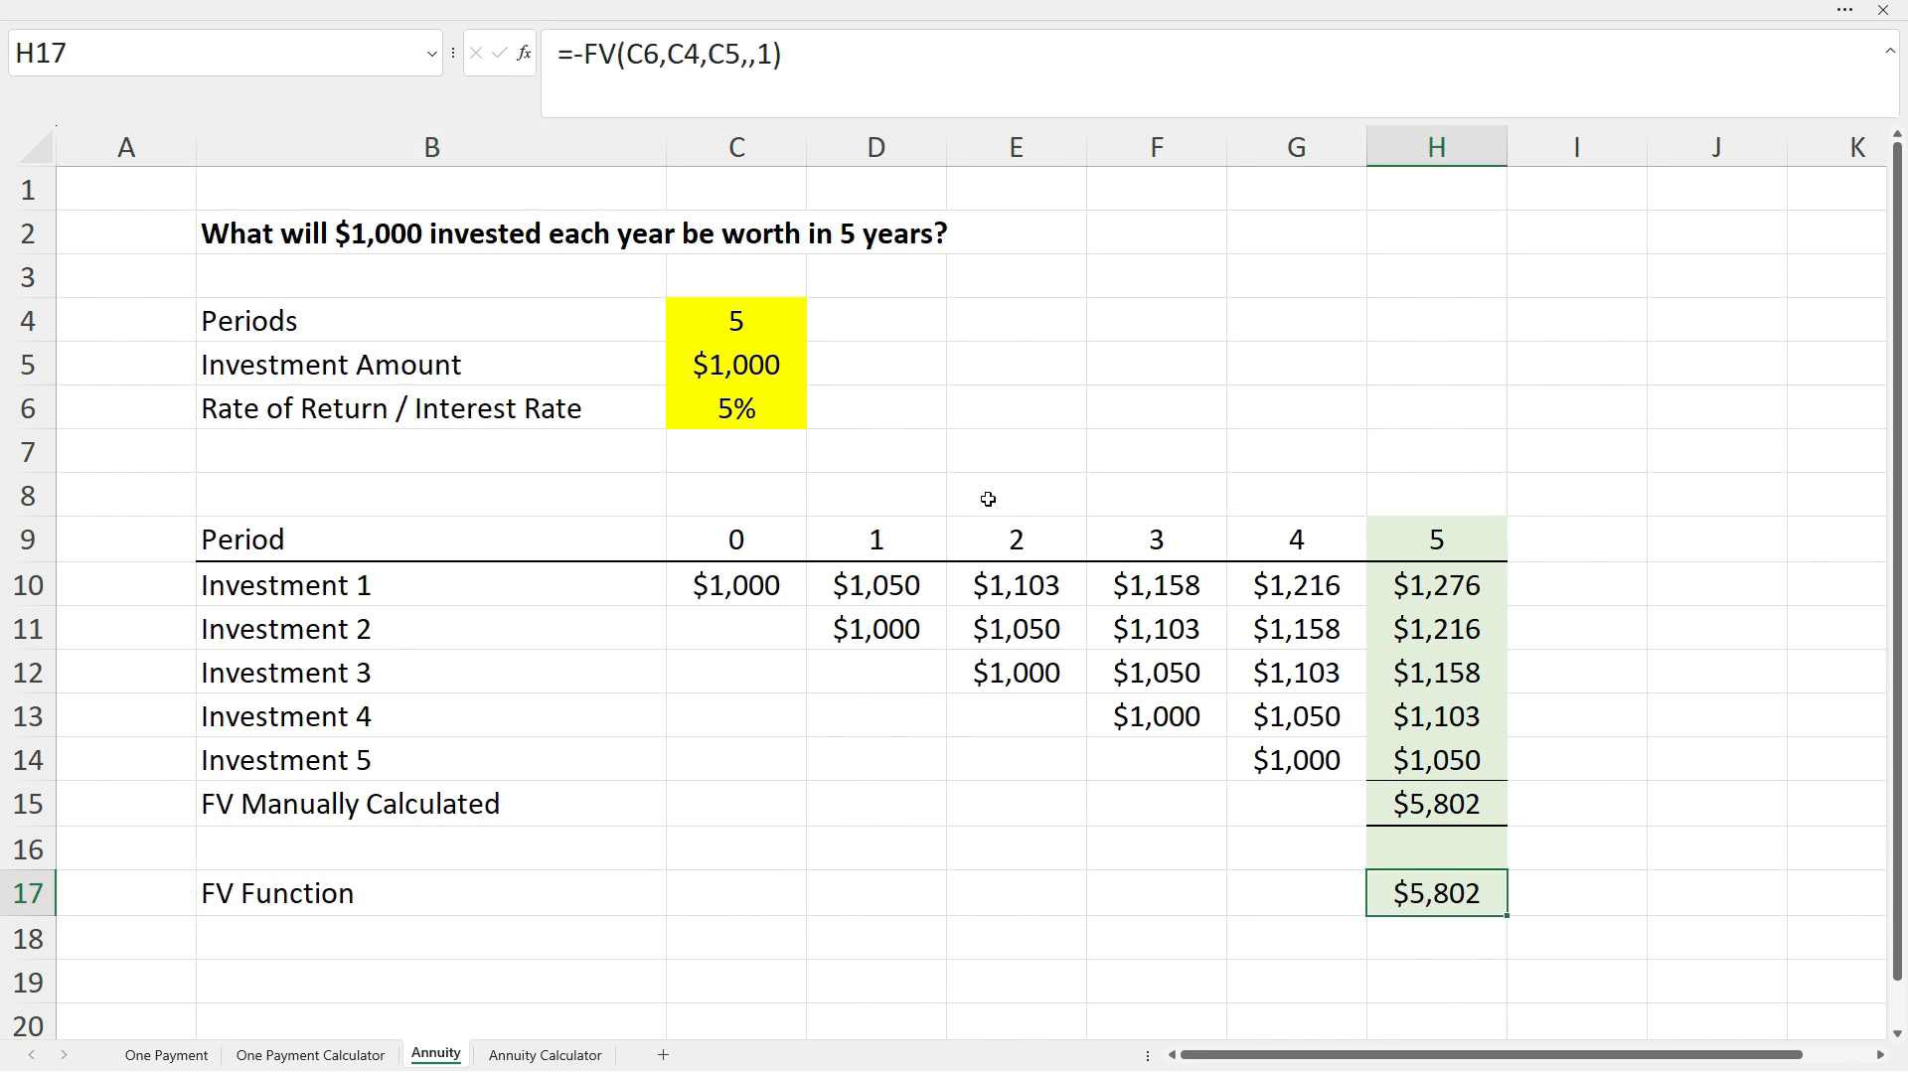
{"action": "left_click", "coordinate": [805, 62]}
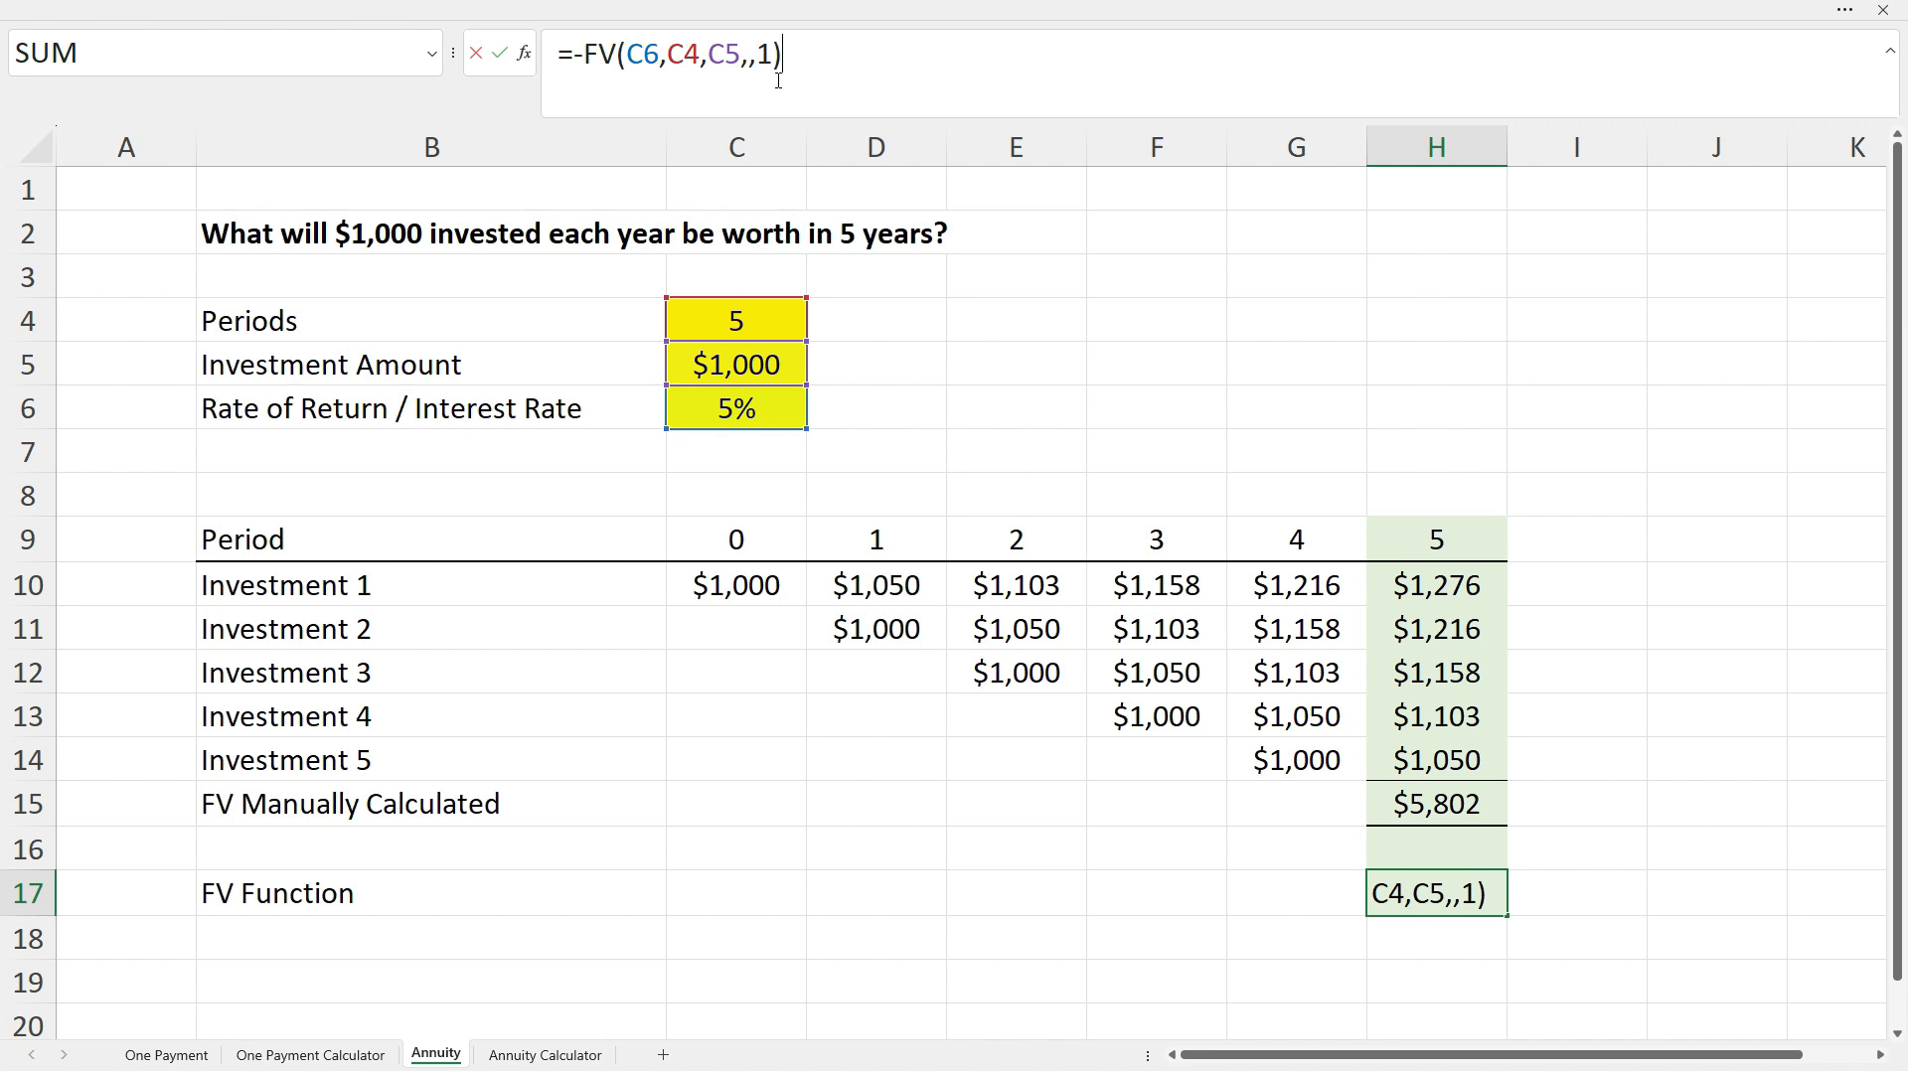
{"action": "left_click", "coordinate": [688, 52]}
{"action": "left_click", "coordinate": [712, 52]}
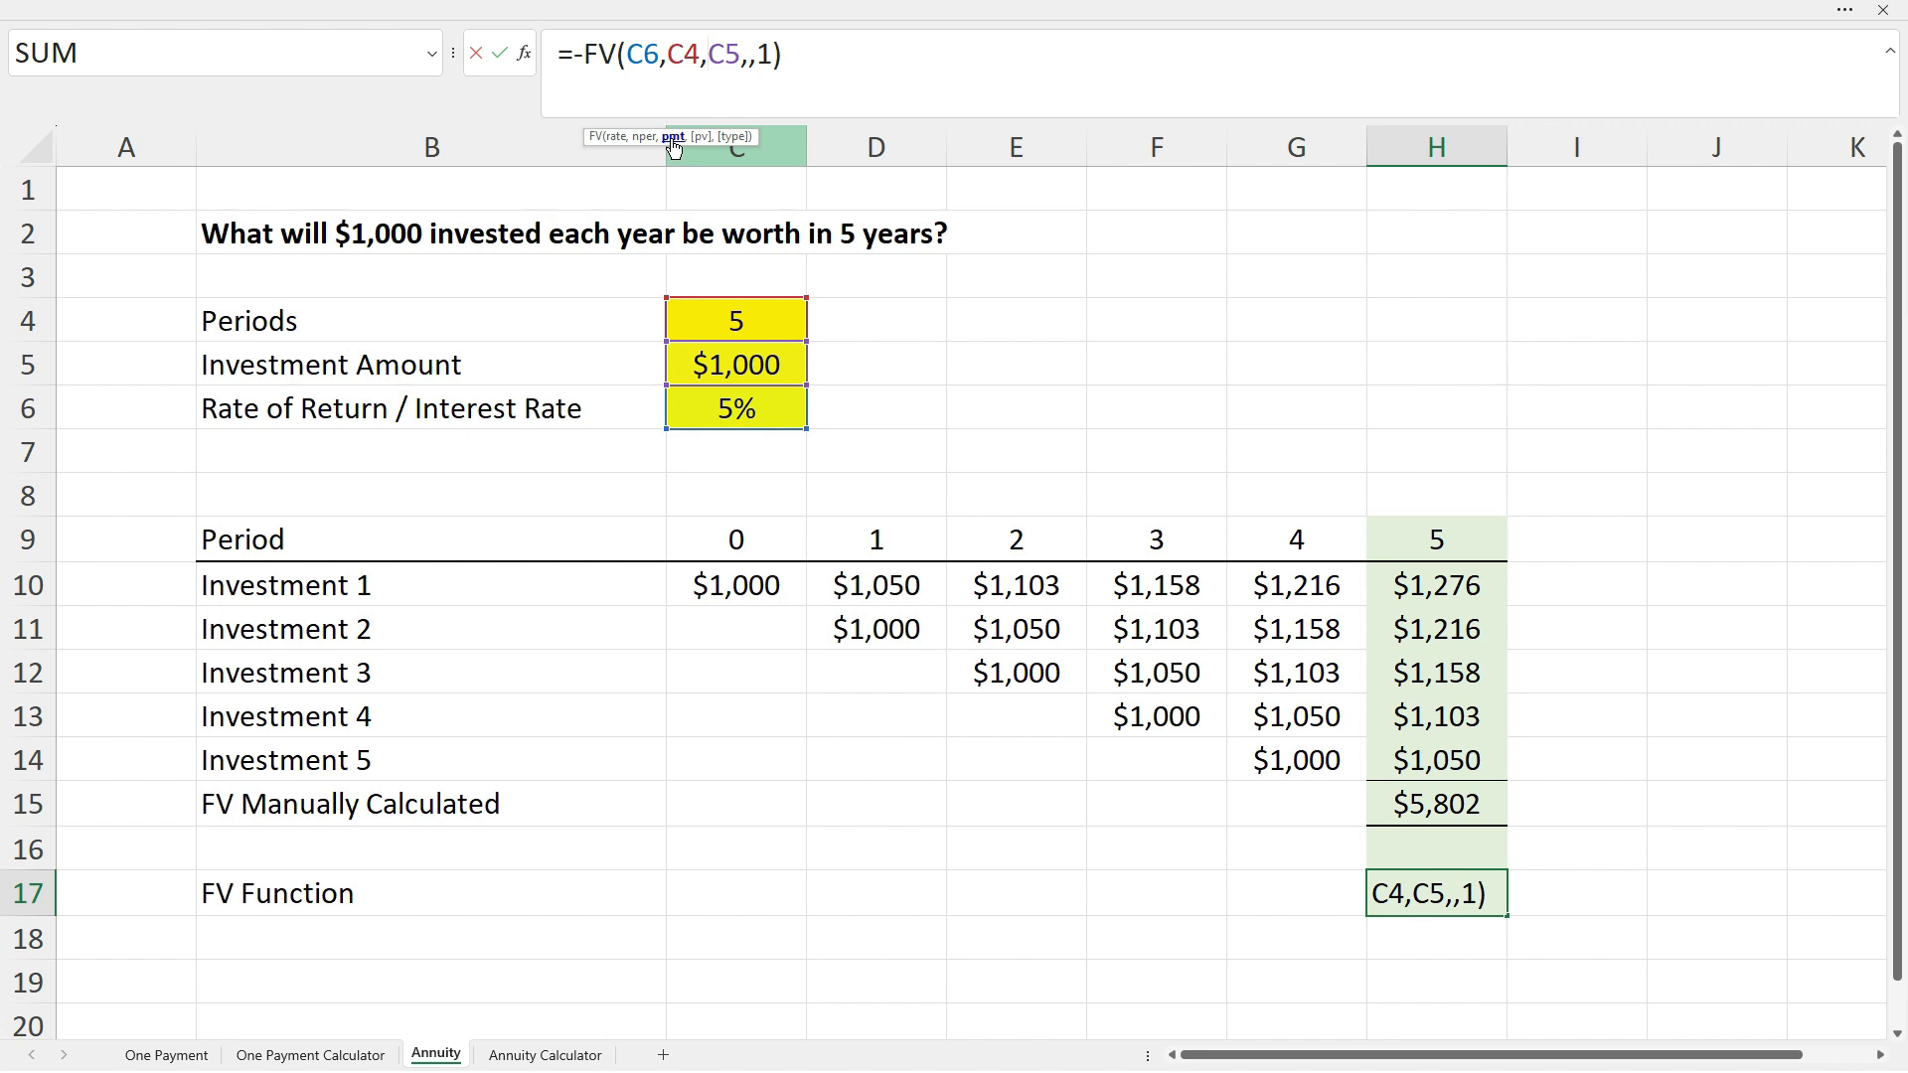
{"action": "key", "text": "ctrl+Return"}
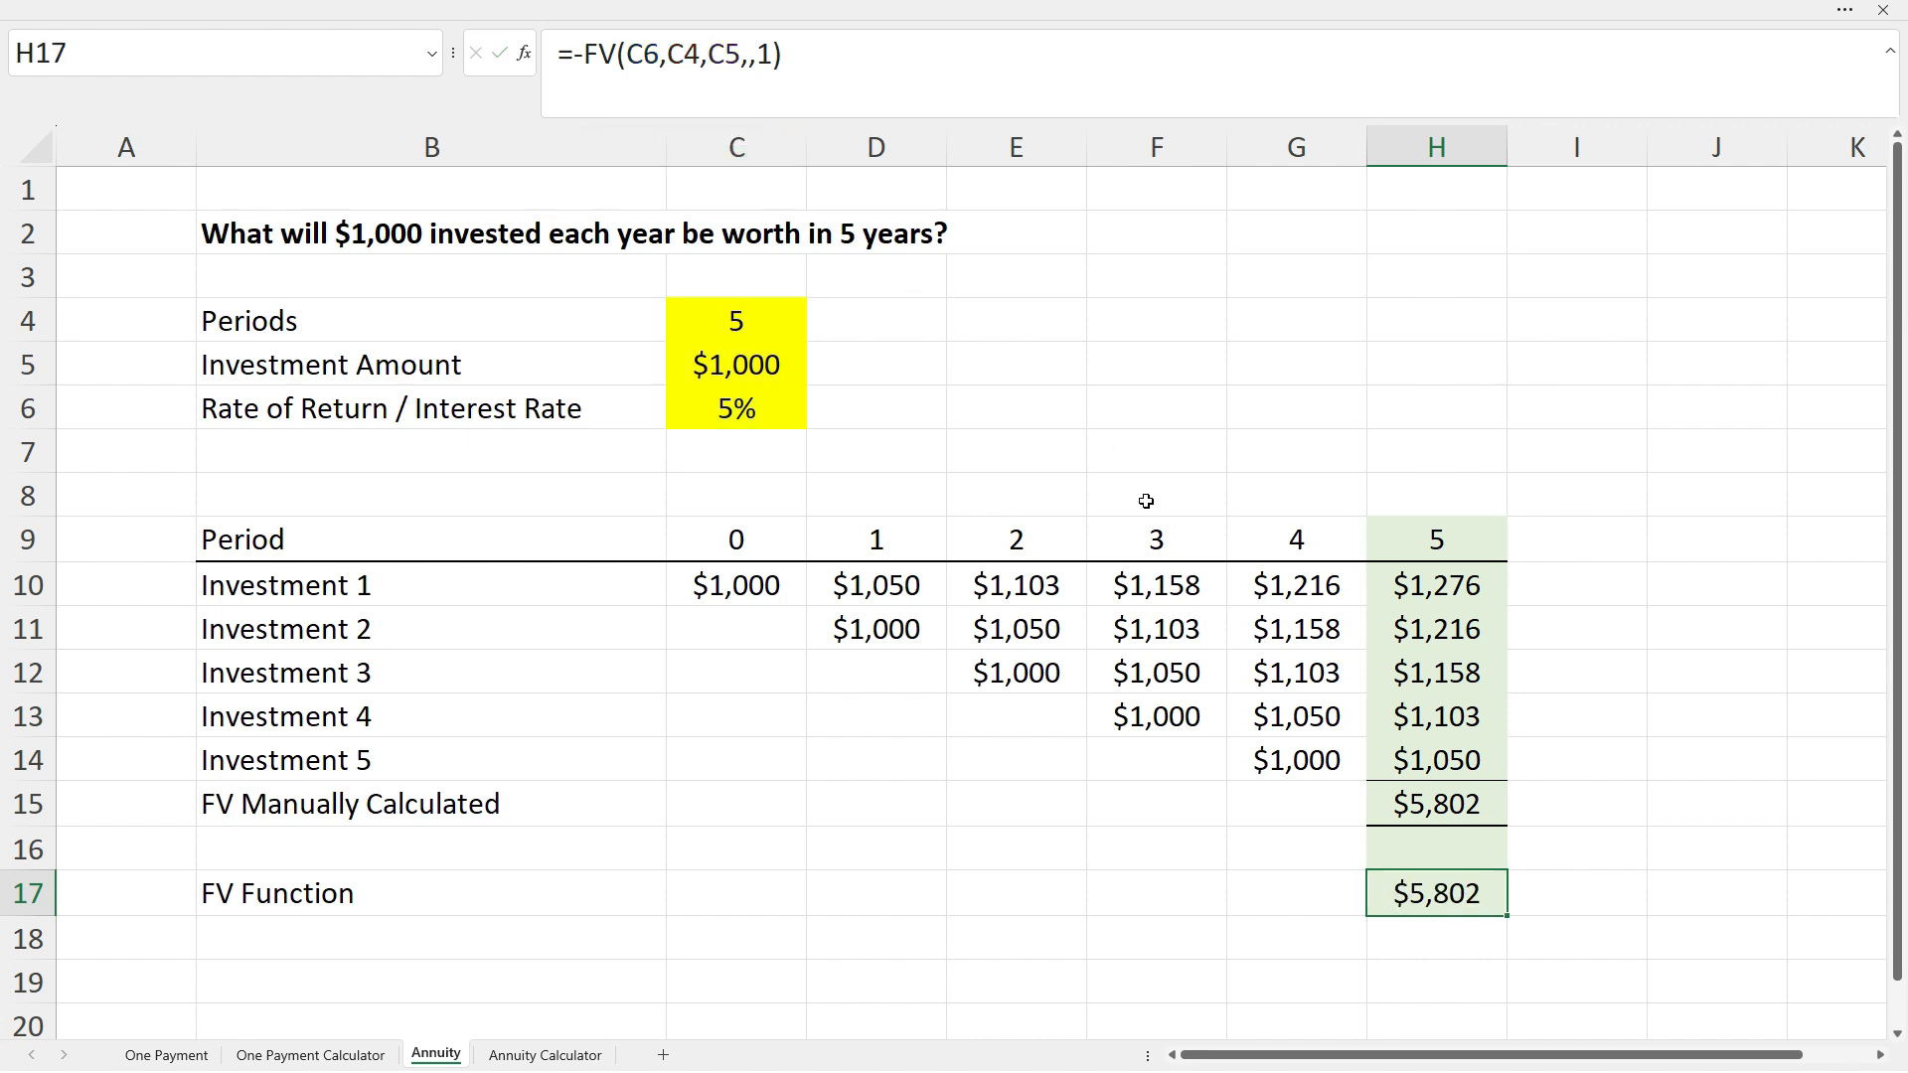
{"action": "left_click", "coordinate": [1415, 976]}
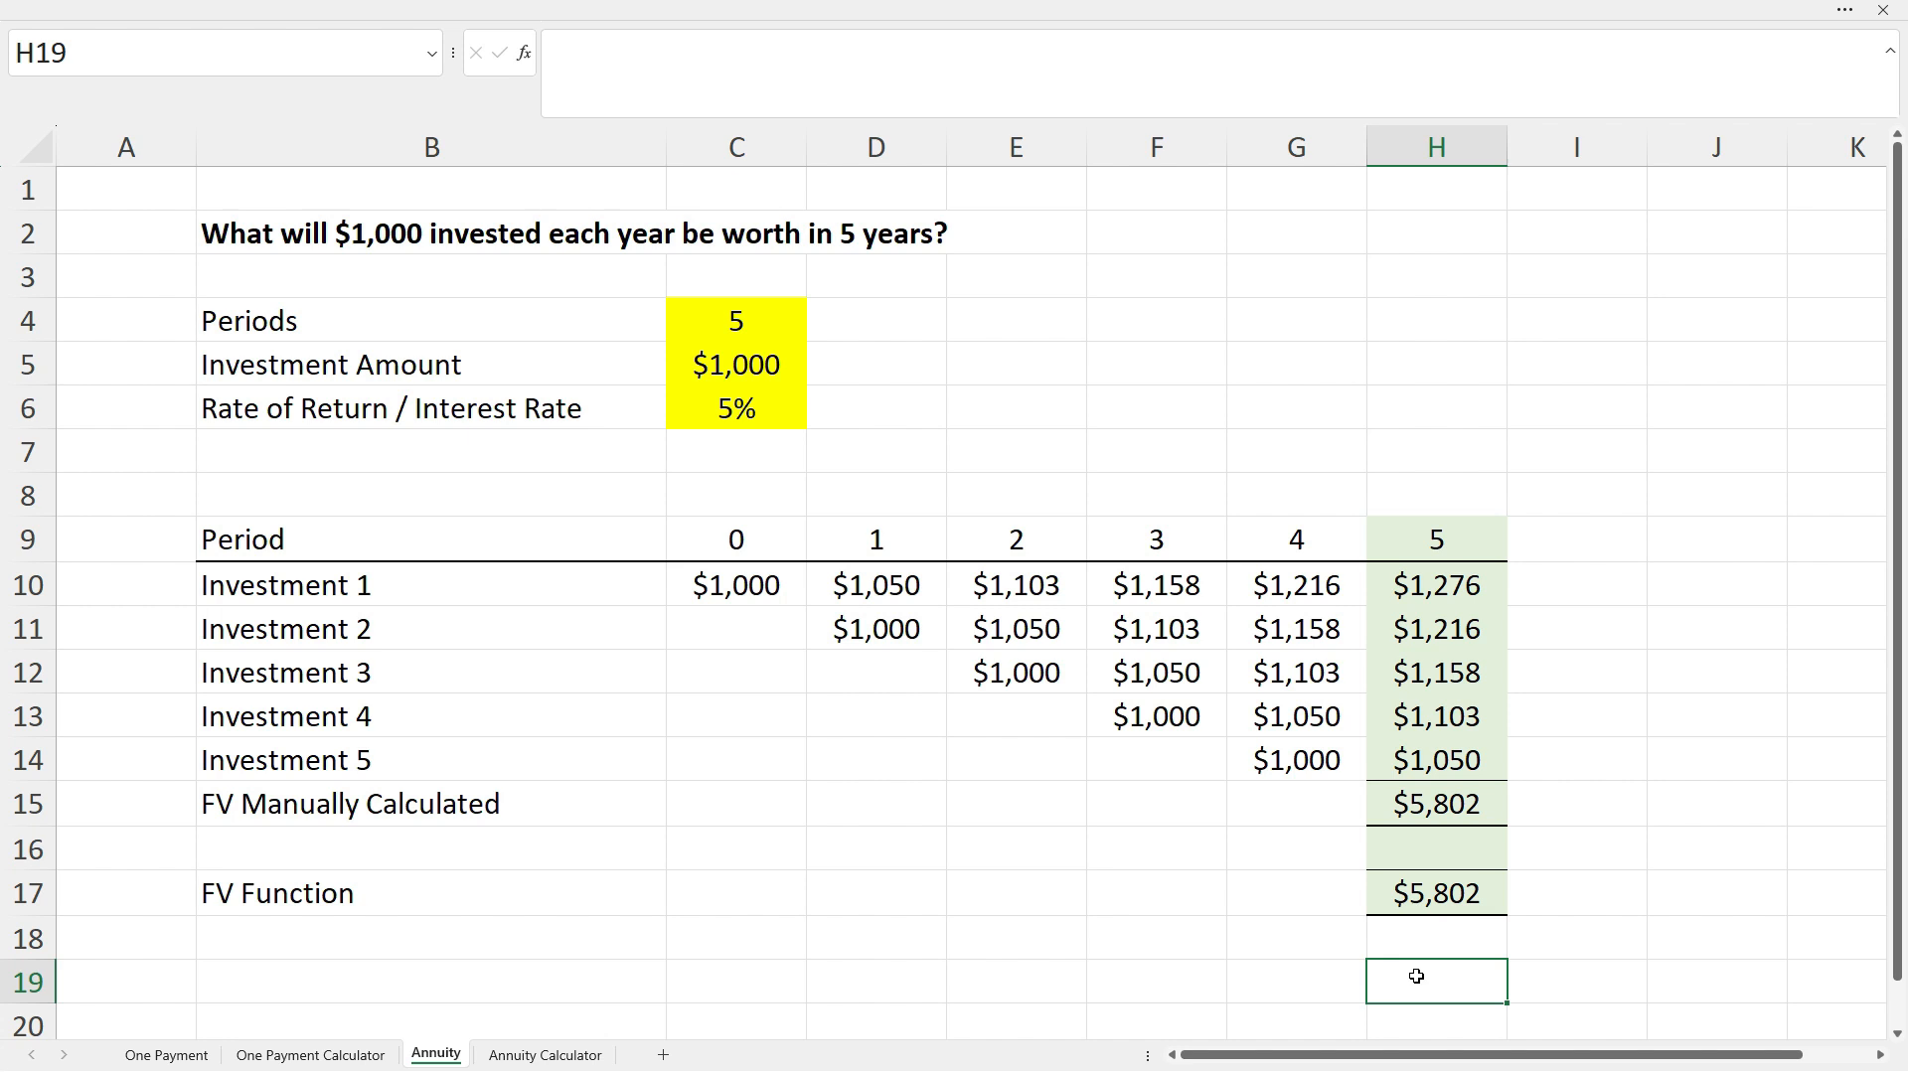
- Inspect the FV formula in C9 of the Annuity Calculator sheet and the input cells it references
{"action": "left_click", "coordinate": [562, 1060]}
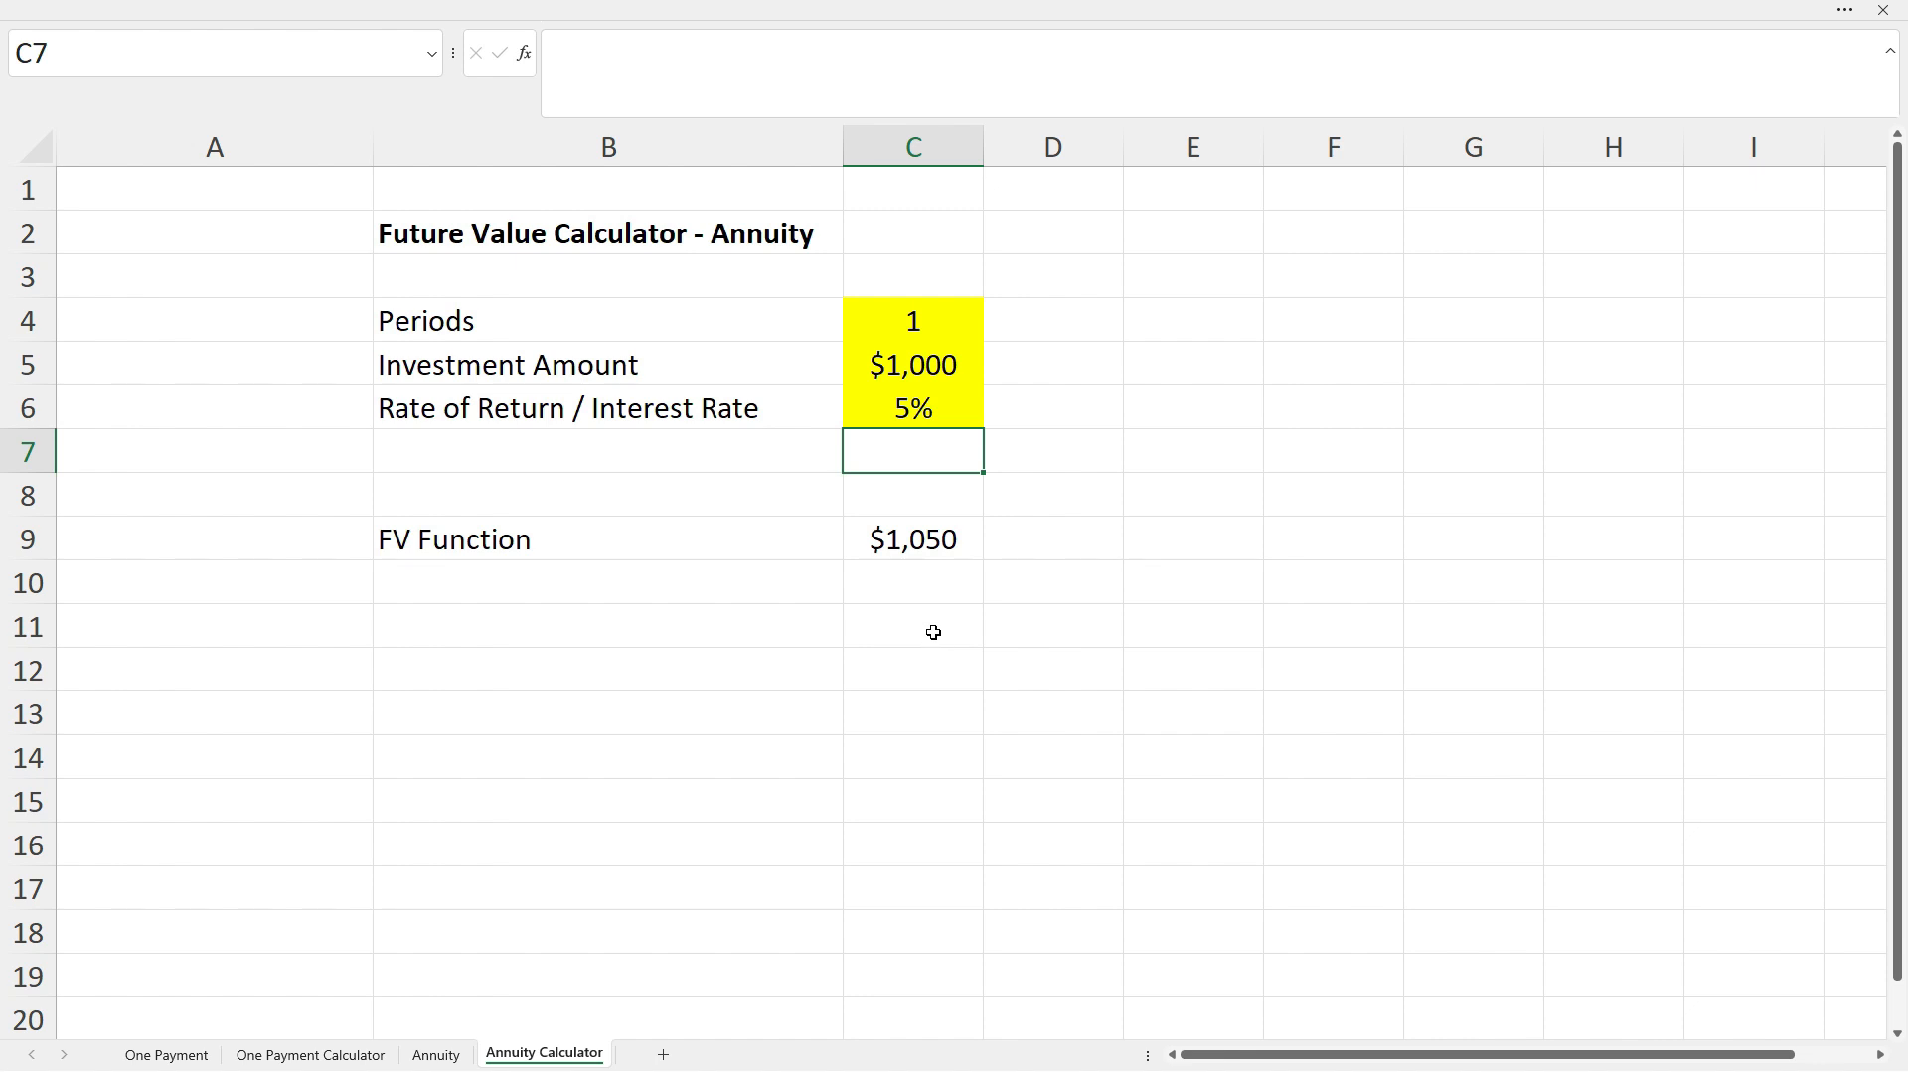
{"action": "left_click", "coordinate": [925, 544]}
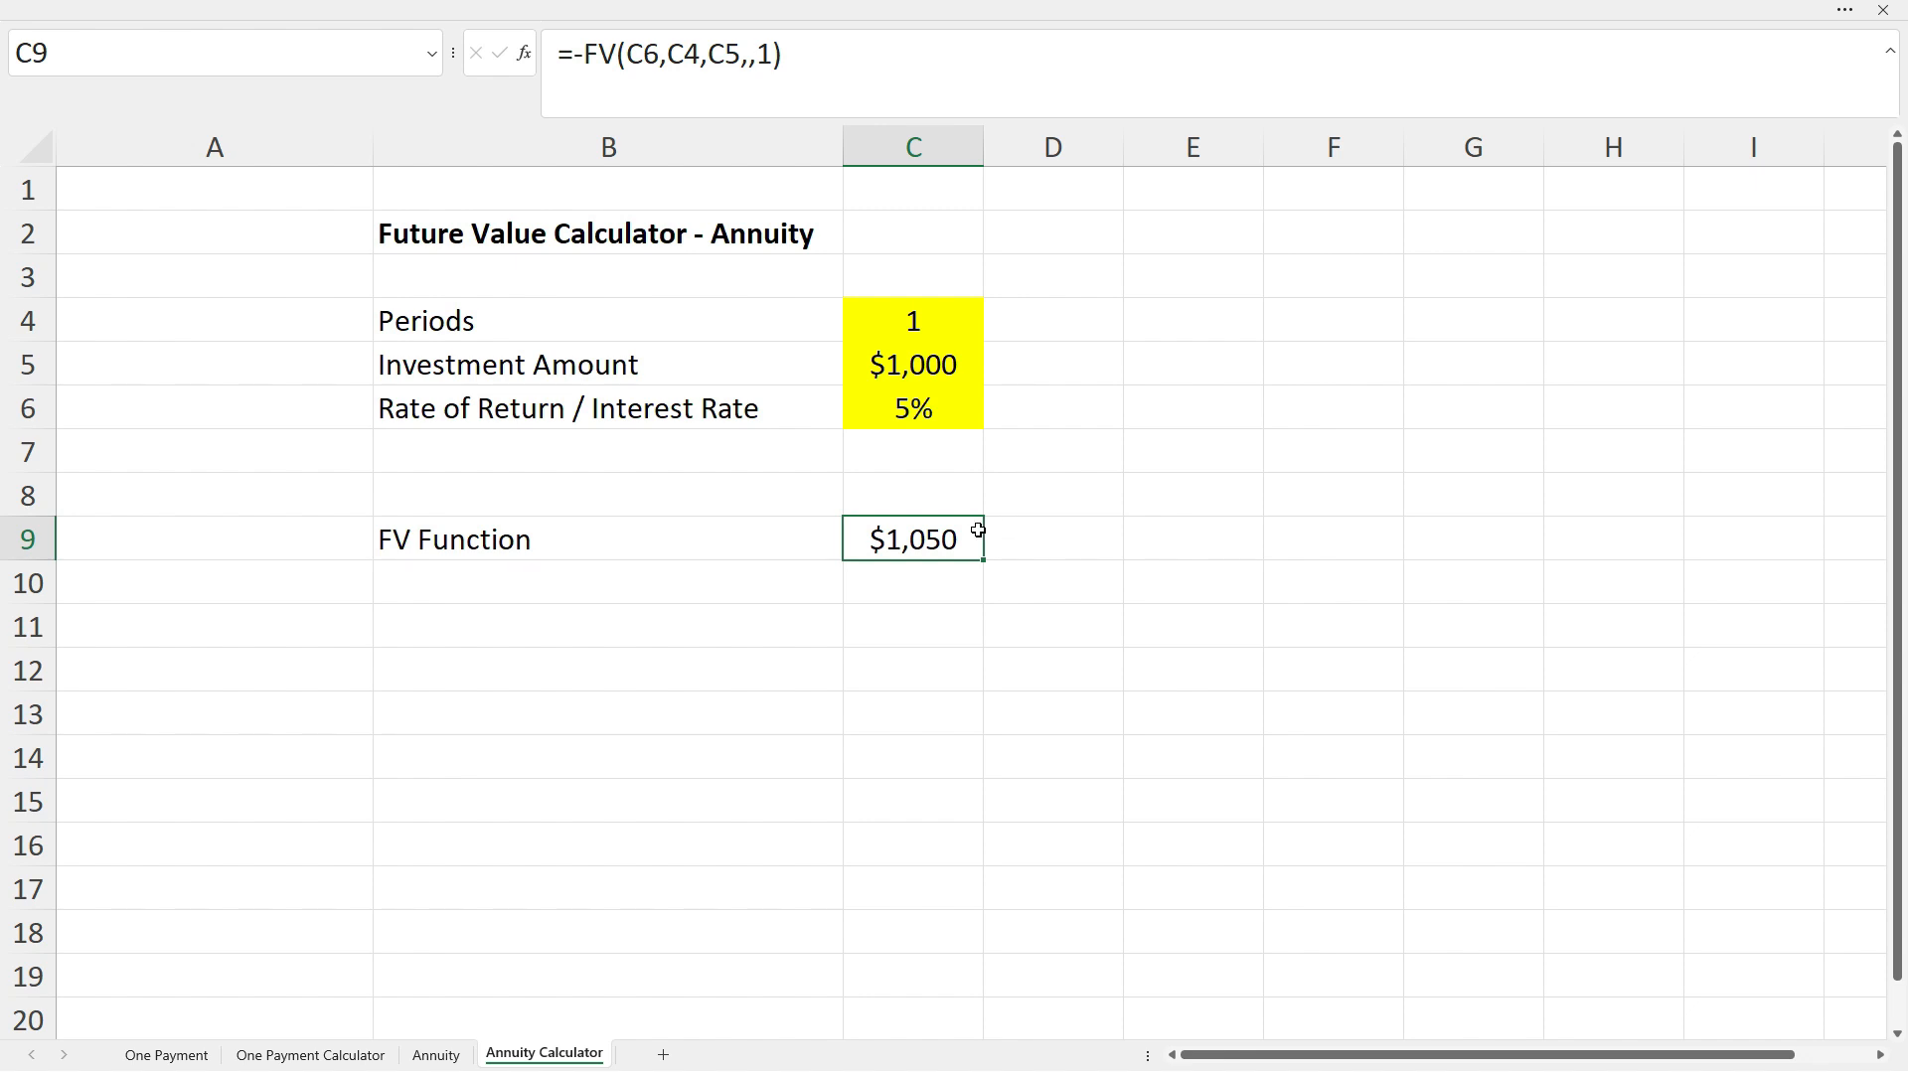
{"action": "left_click", "coordinate": [800, 97]}
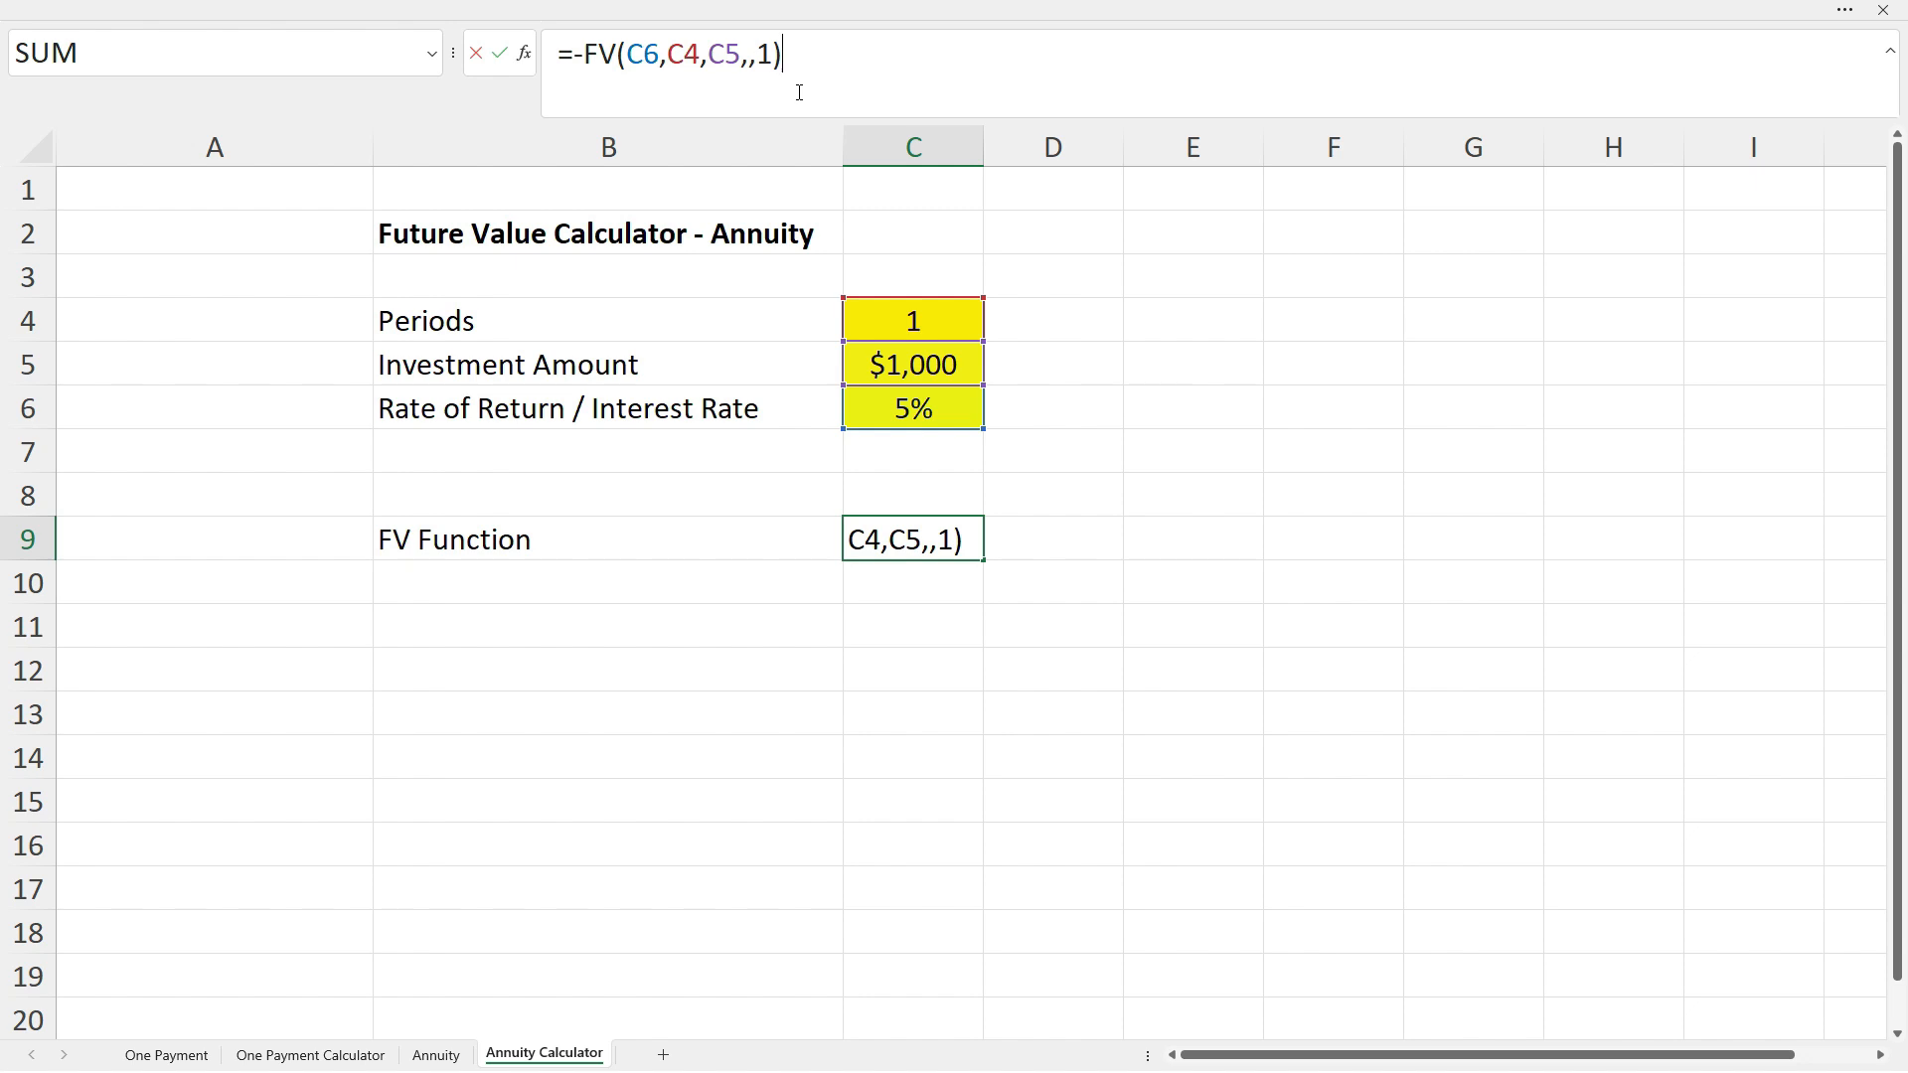
{"action": "key", "text": "Escape"}
- Set the annuity calculator's periods in C4 to 5 and compare its future value with H17 and H15 on the Annuity sheet
{"action": "left_click", "coordinate": [916, 328]}
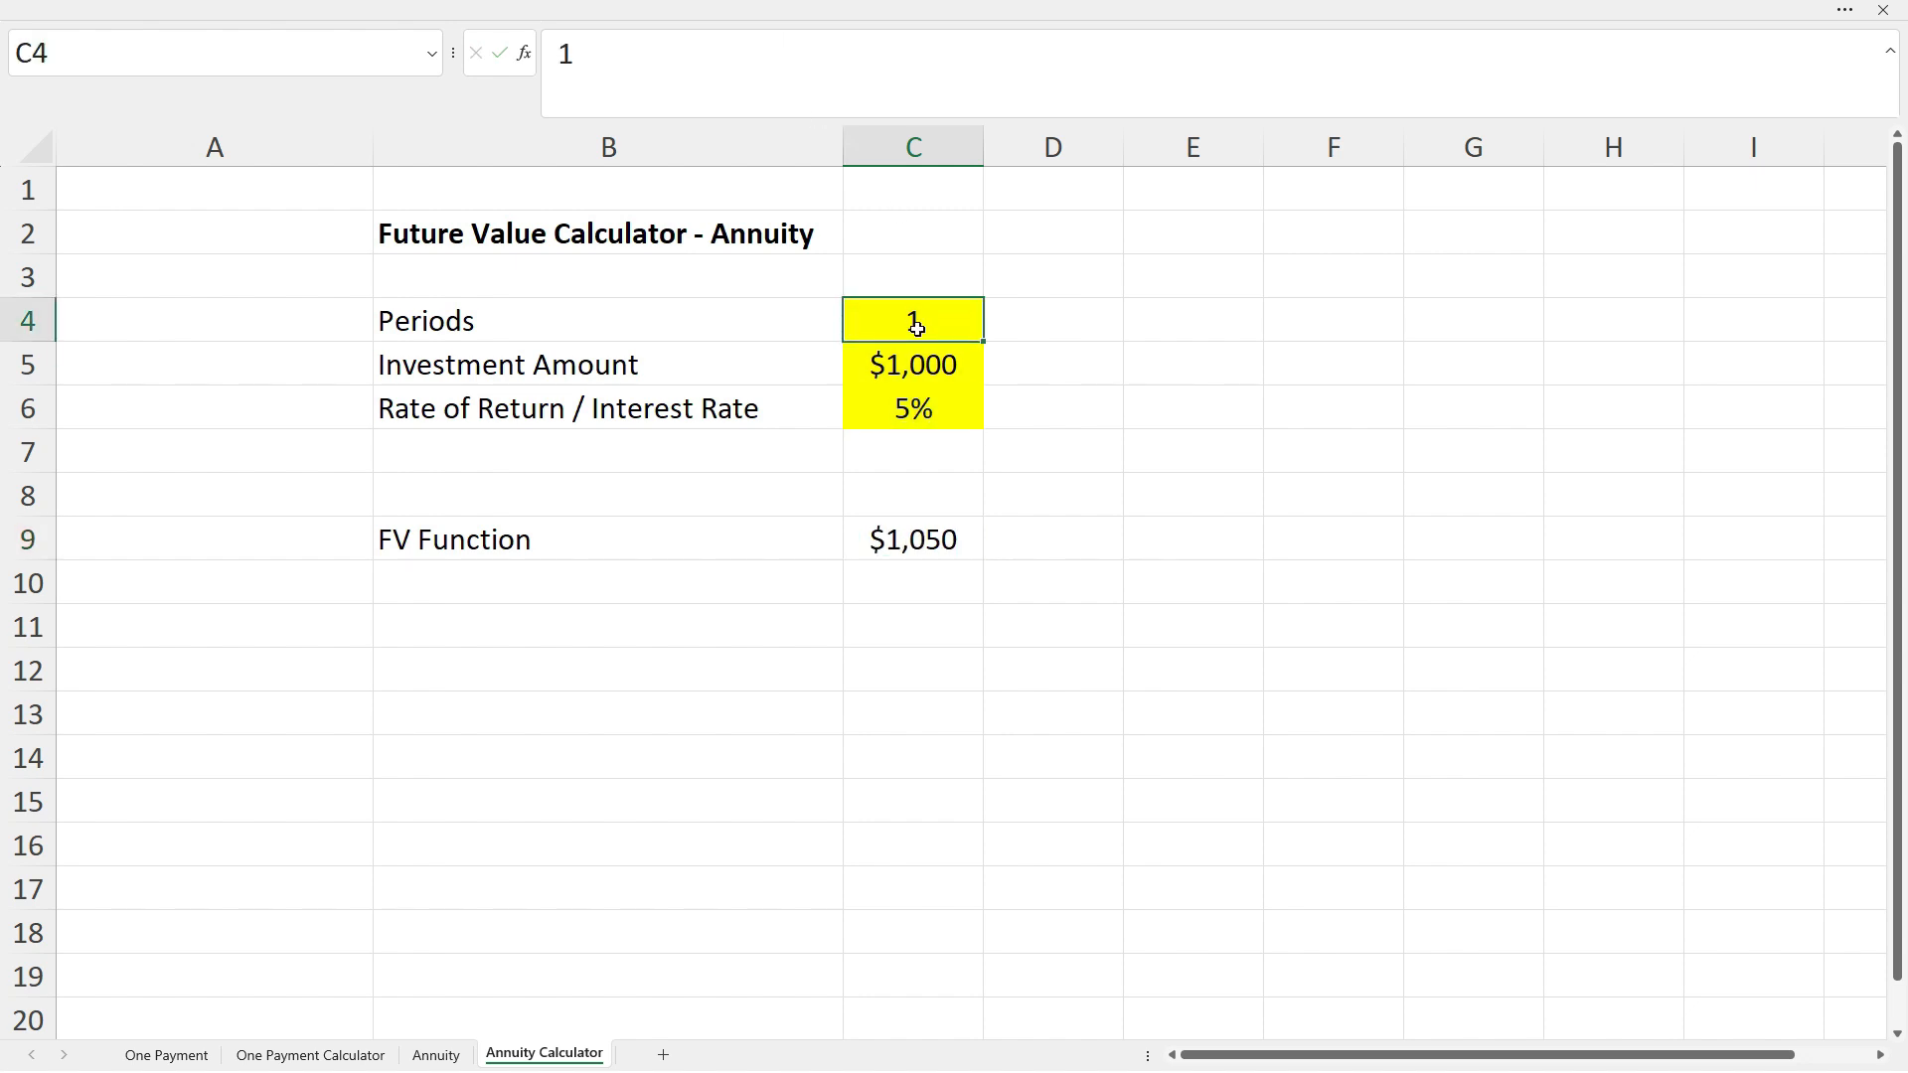
{"action": "type", "text": "5"}
{"action": "key", "text": "Return"}
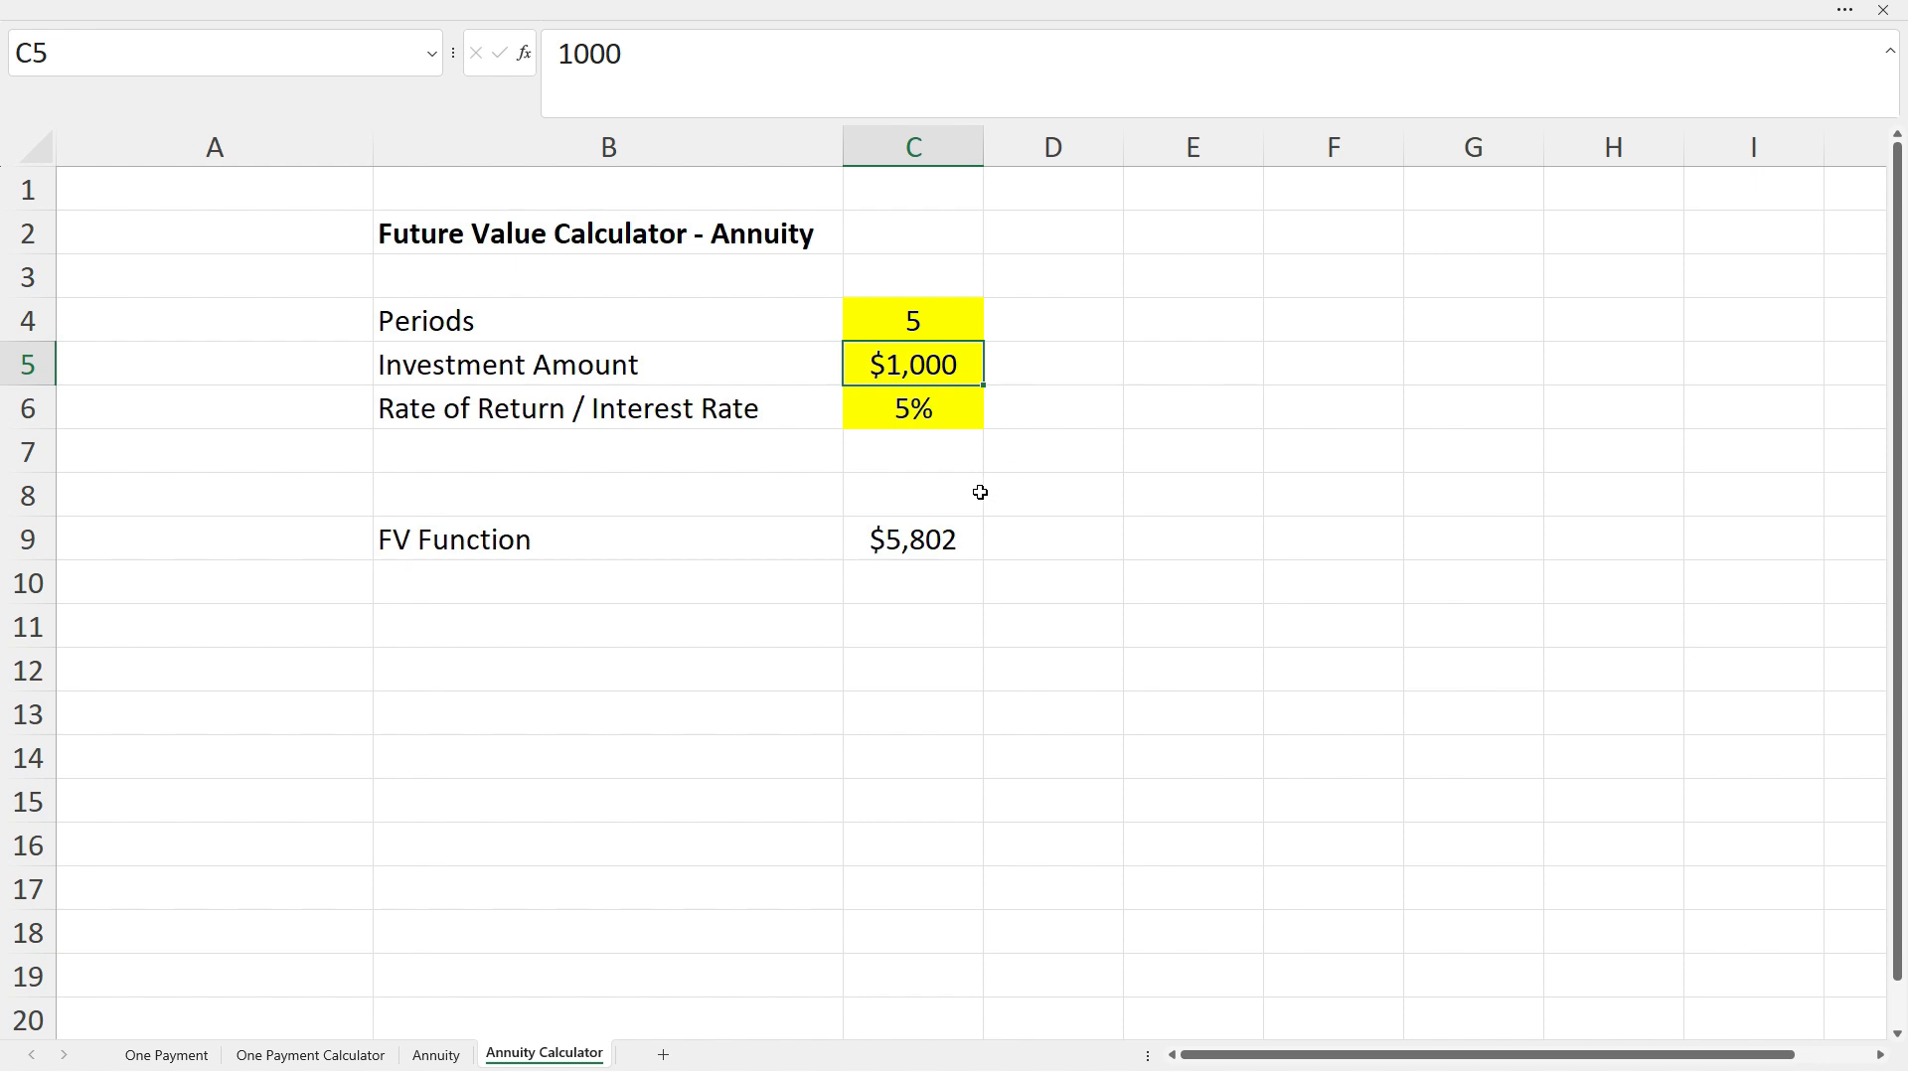
{"action": "left_click", "coordinate": [936, 538]}
{"action": "left_click", "coordinate": [437, 1055]}
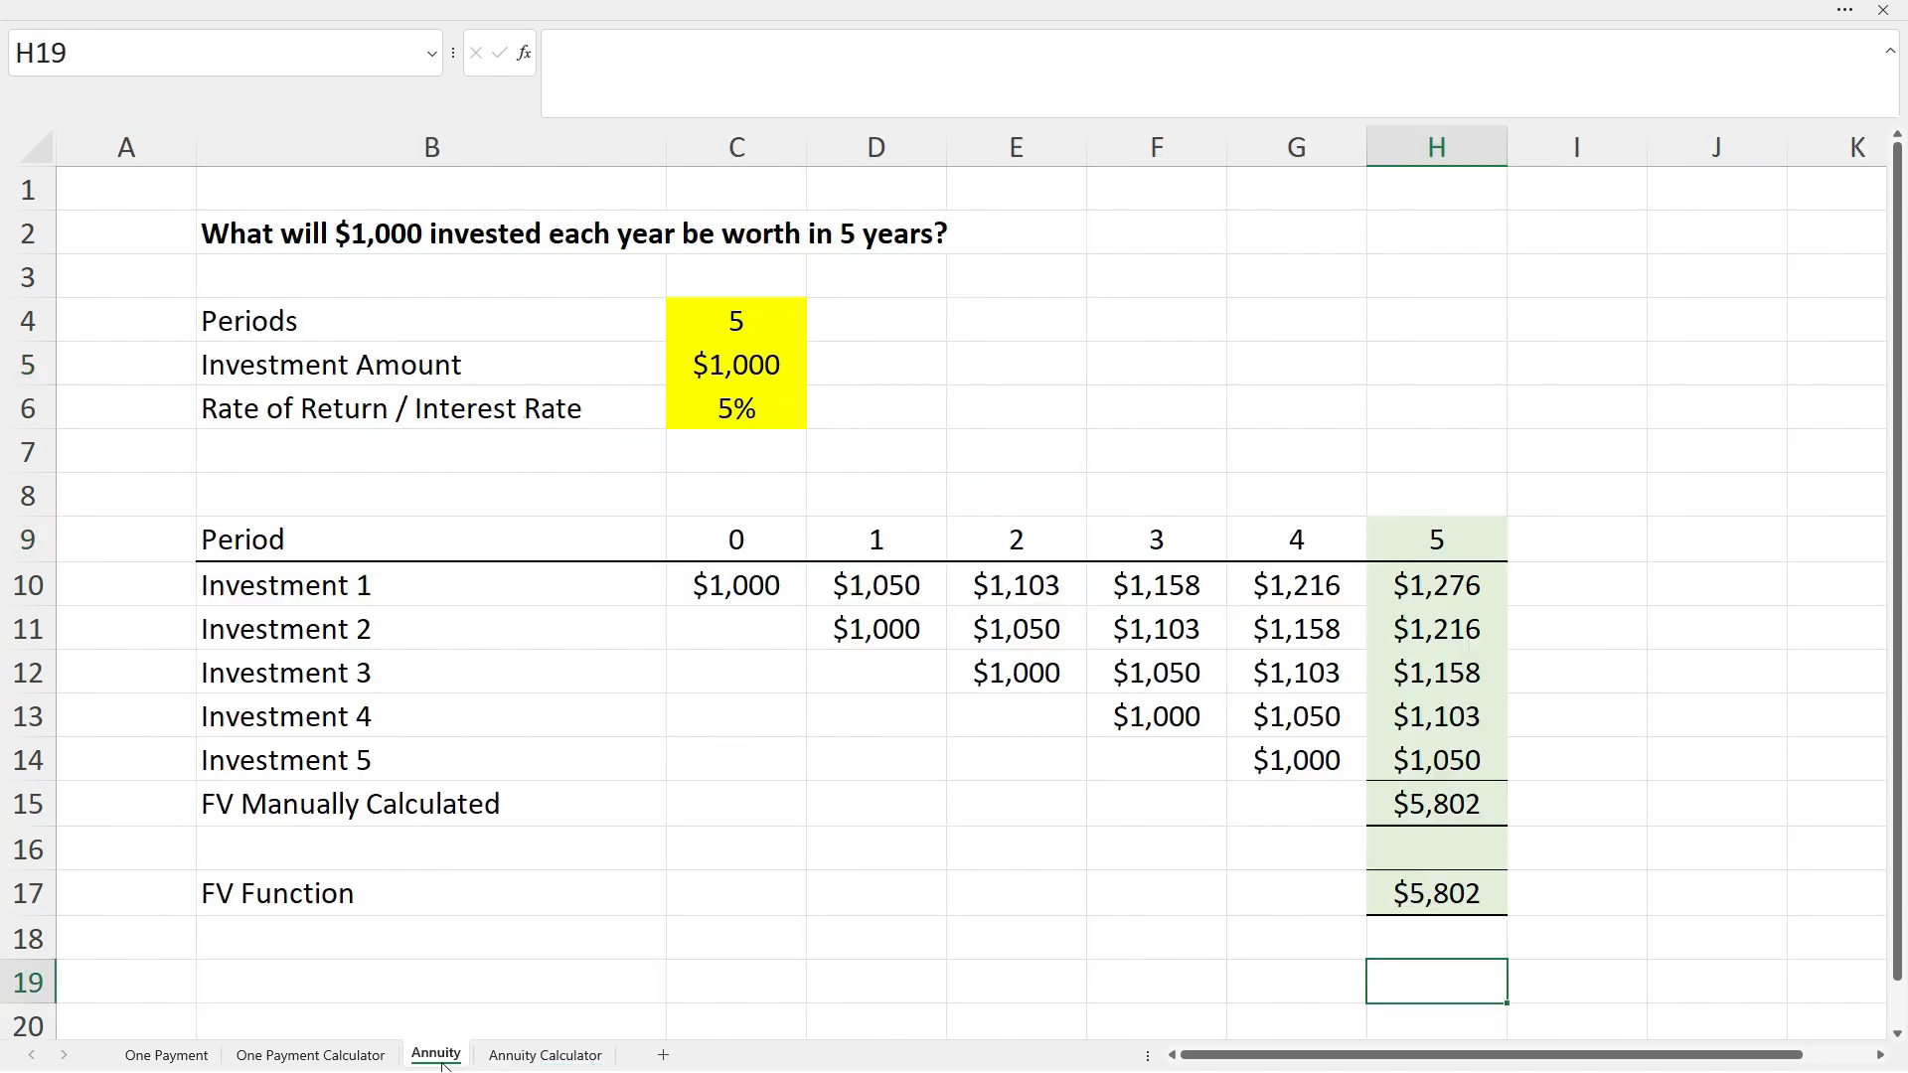
{"action": "left_click", "coordinate": [1426, 902]}
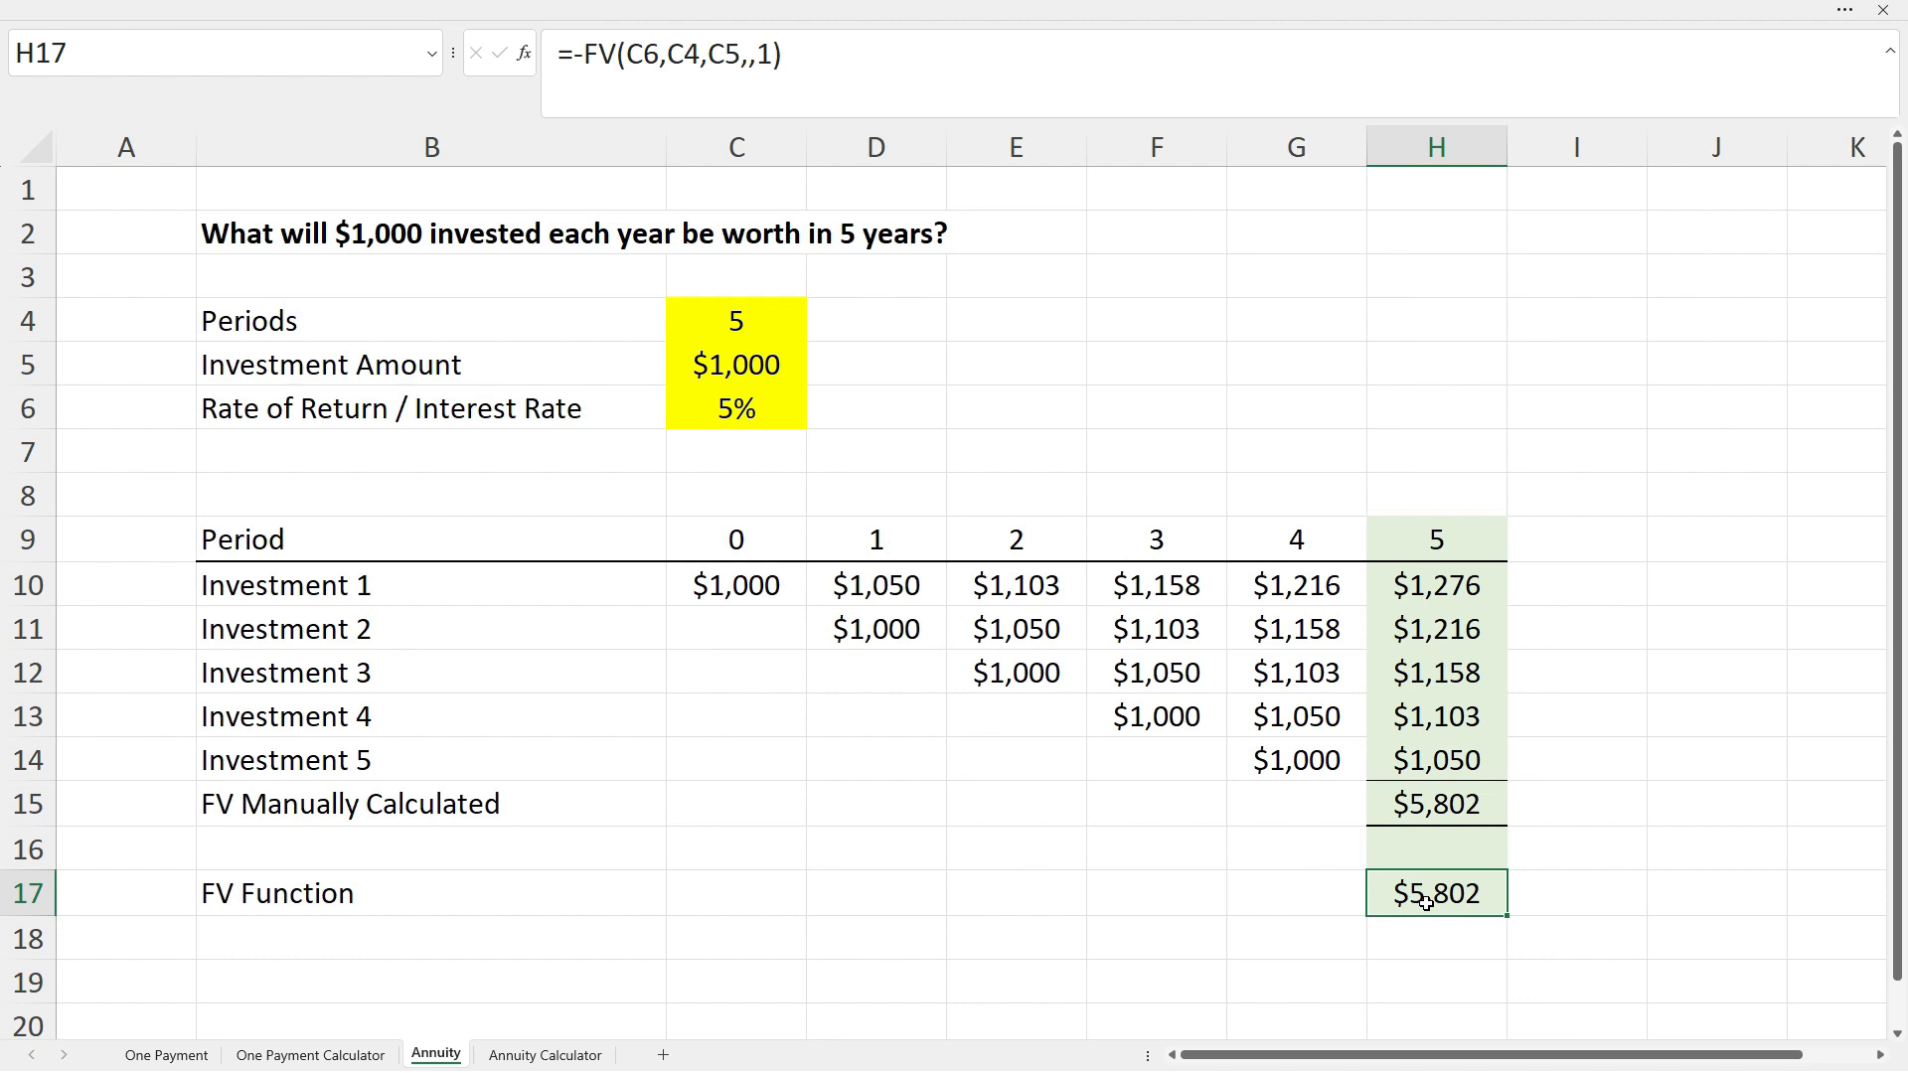
{"action": "left_click", "coordinate": [1437, 805]}
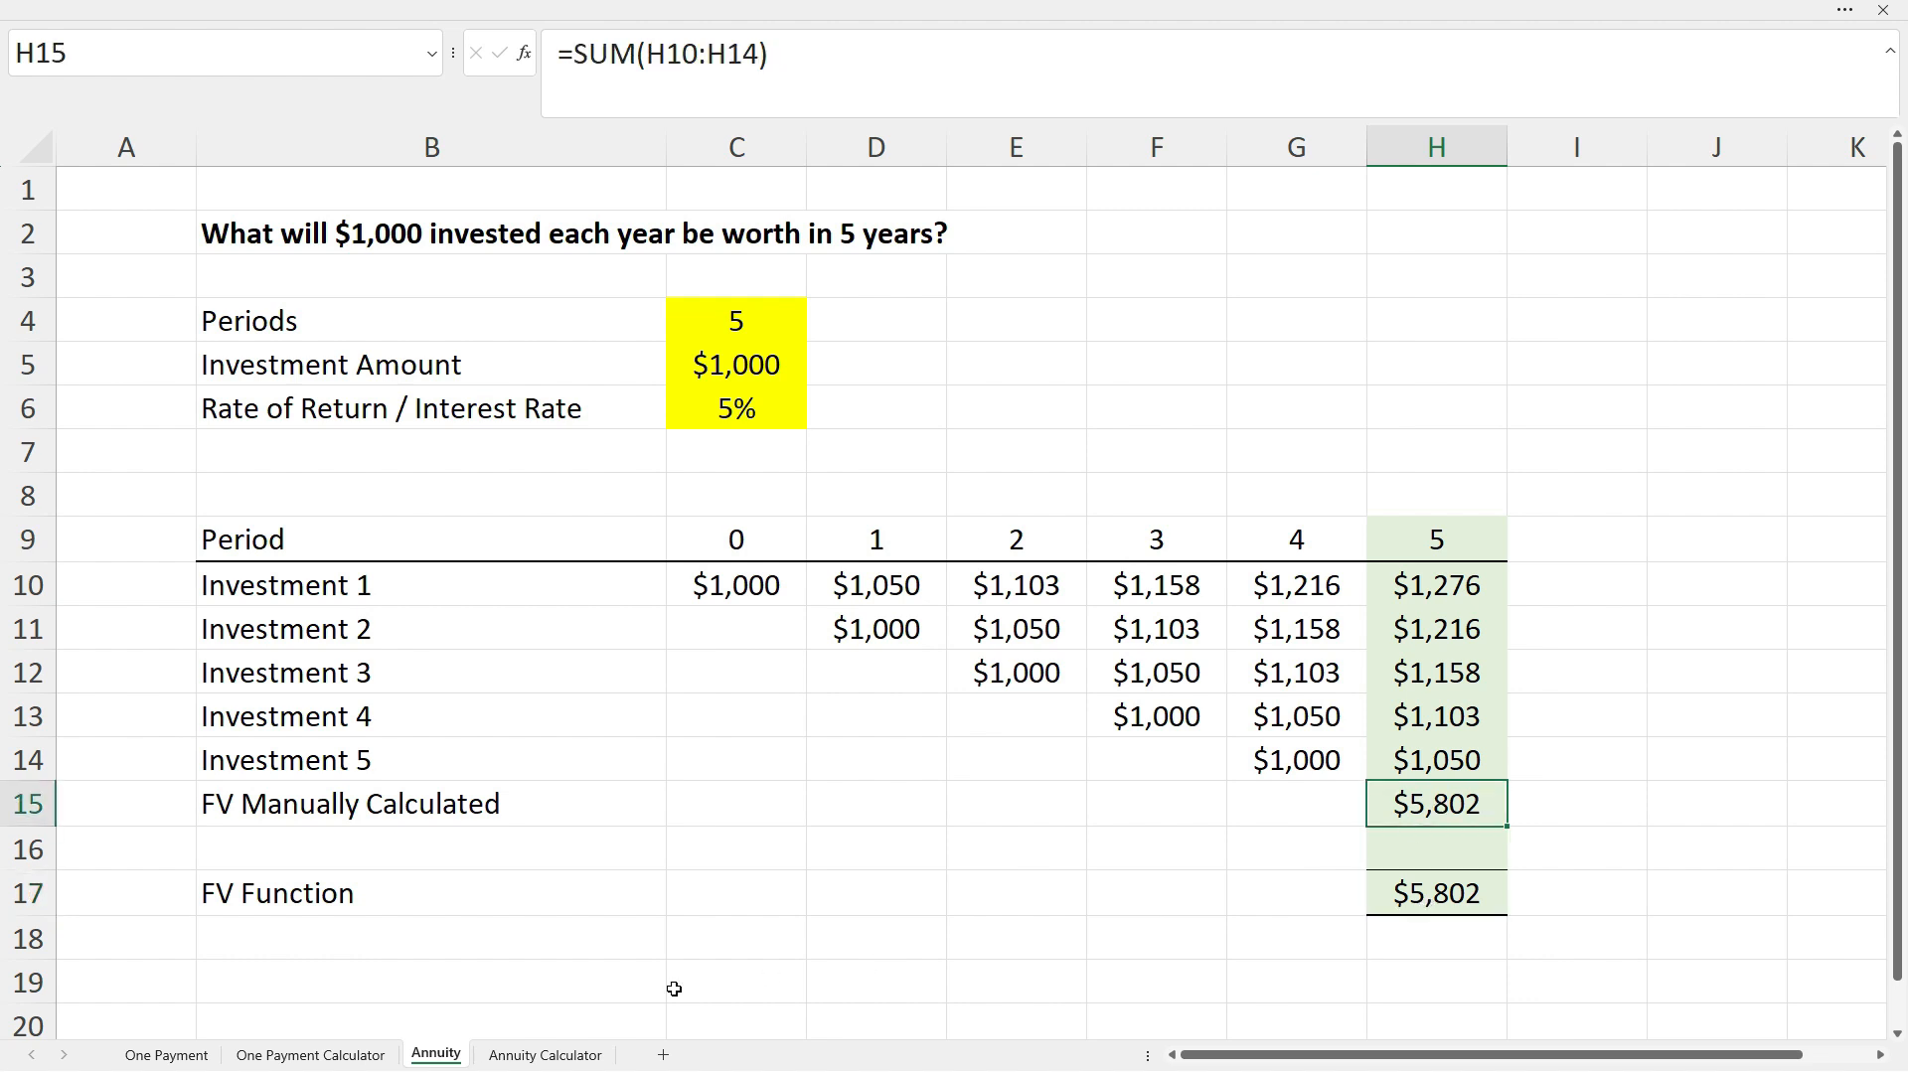
- On the Annuity Calculator sheet, set the periods to 7, the investment amount to $200 and the interest rate to 8%
{"action": "left_click", "coordinate": [554, 1056]}
{"action": "left_click", "coordinate": [897, 306]}
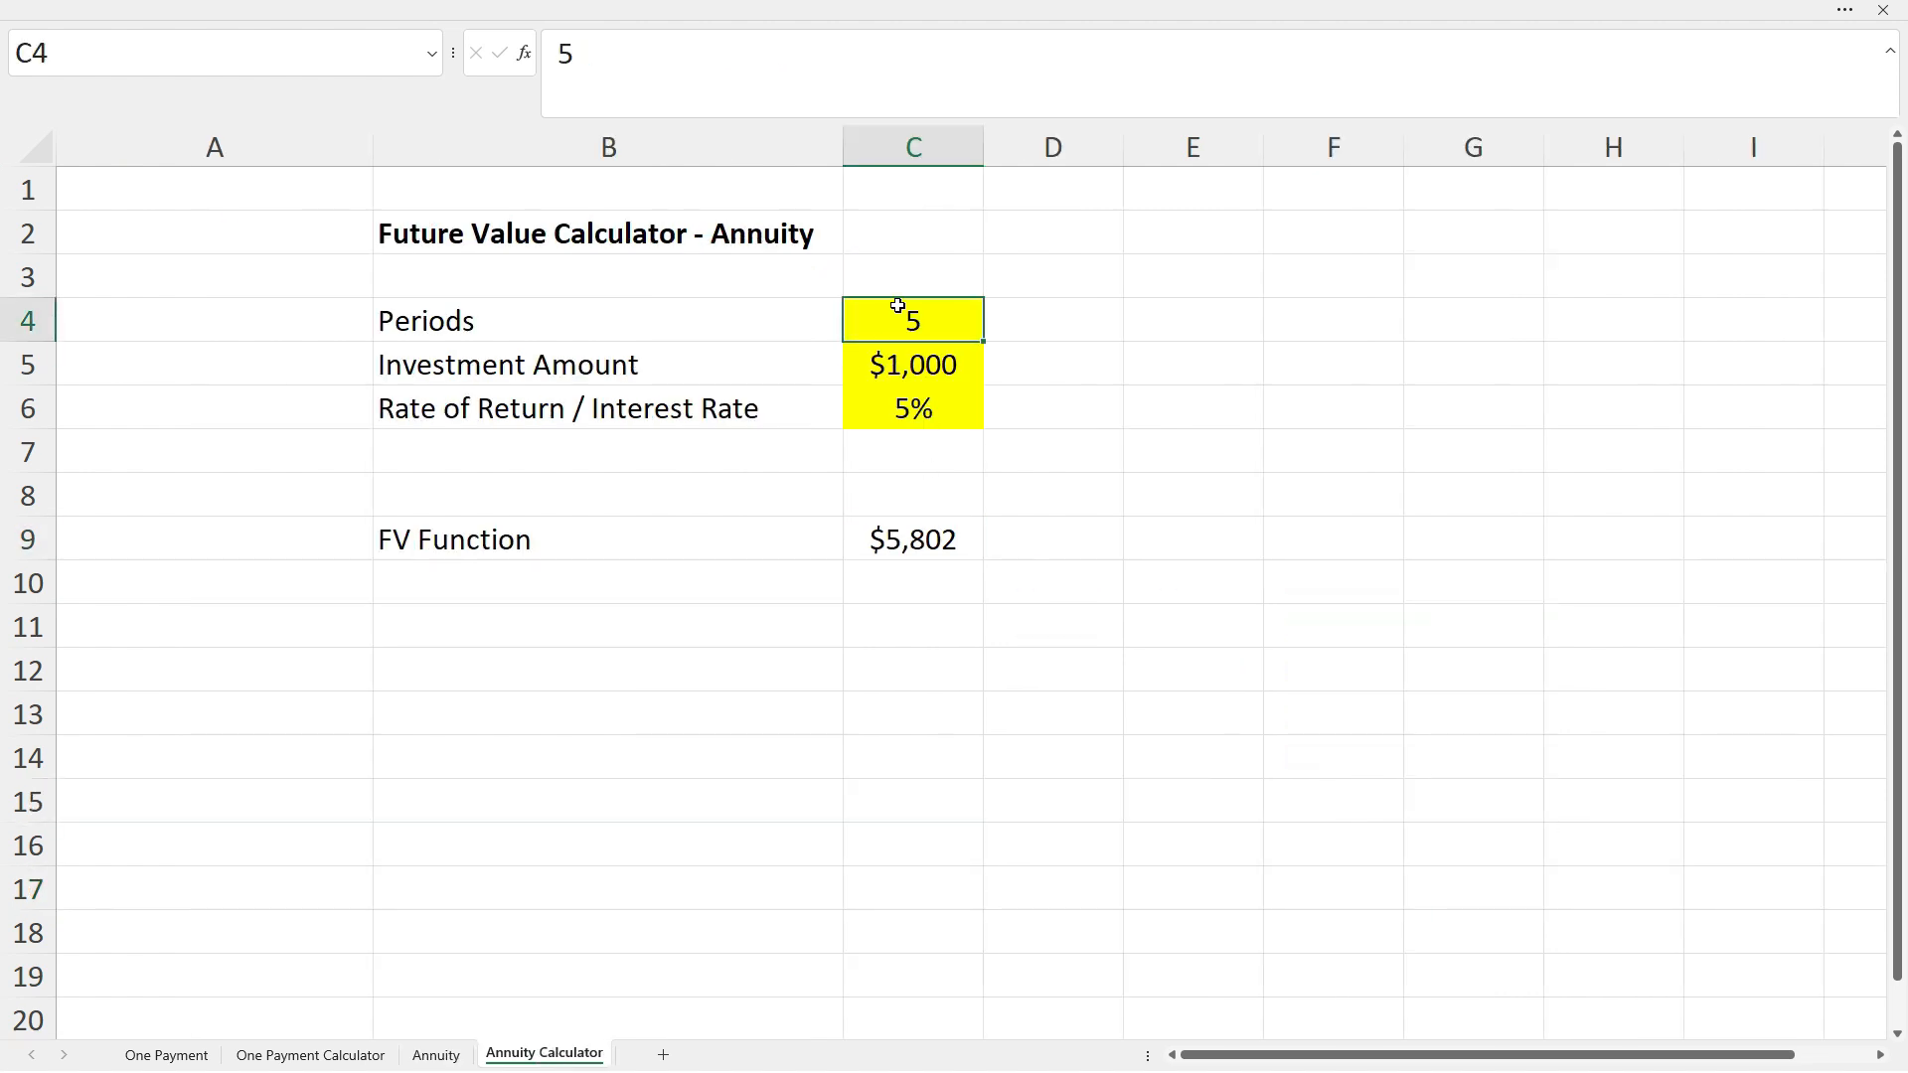
{"action": "type", "text": "7"}
{"action": "key", "text": "Return"}
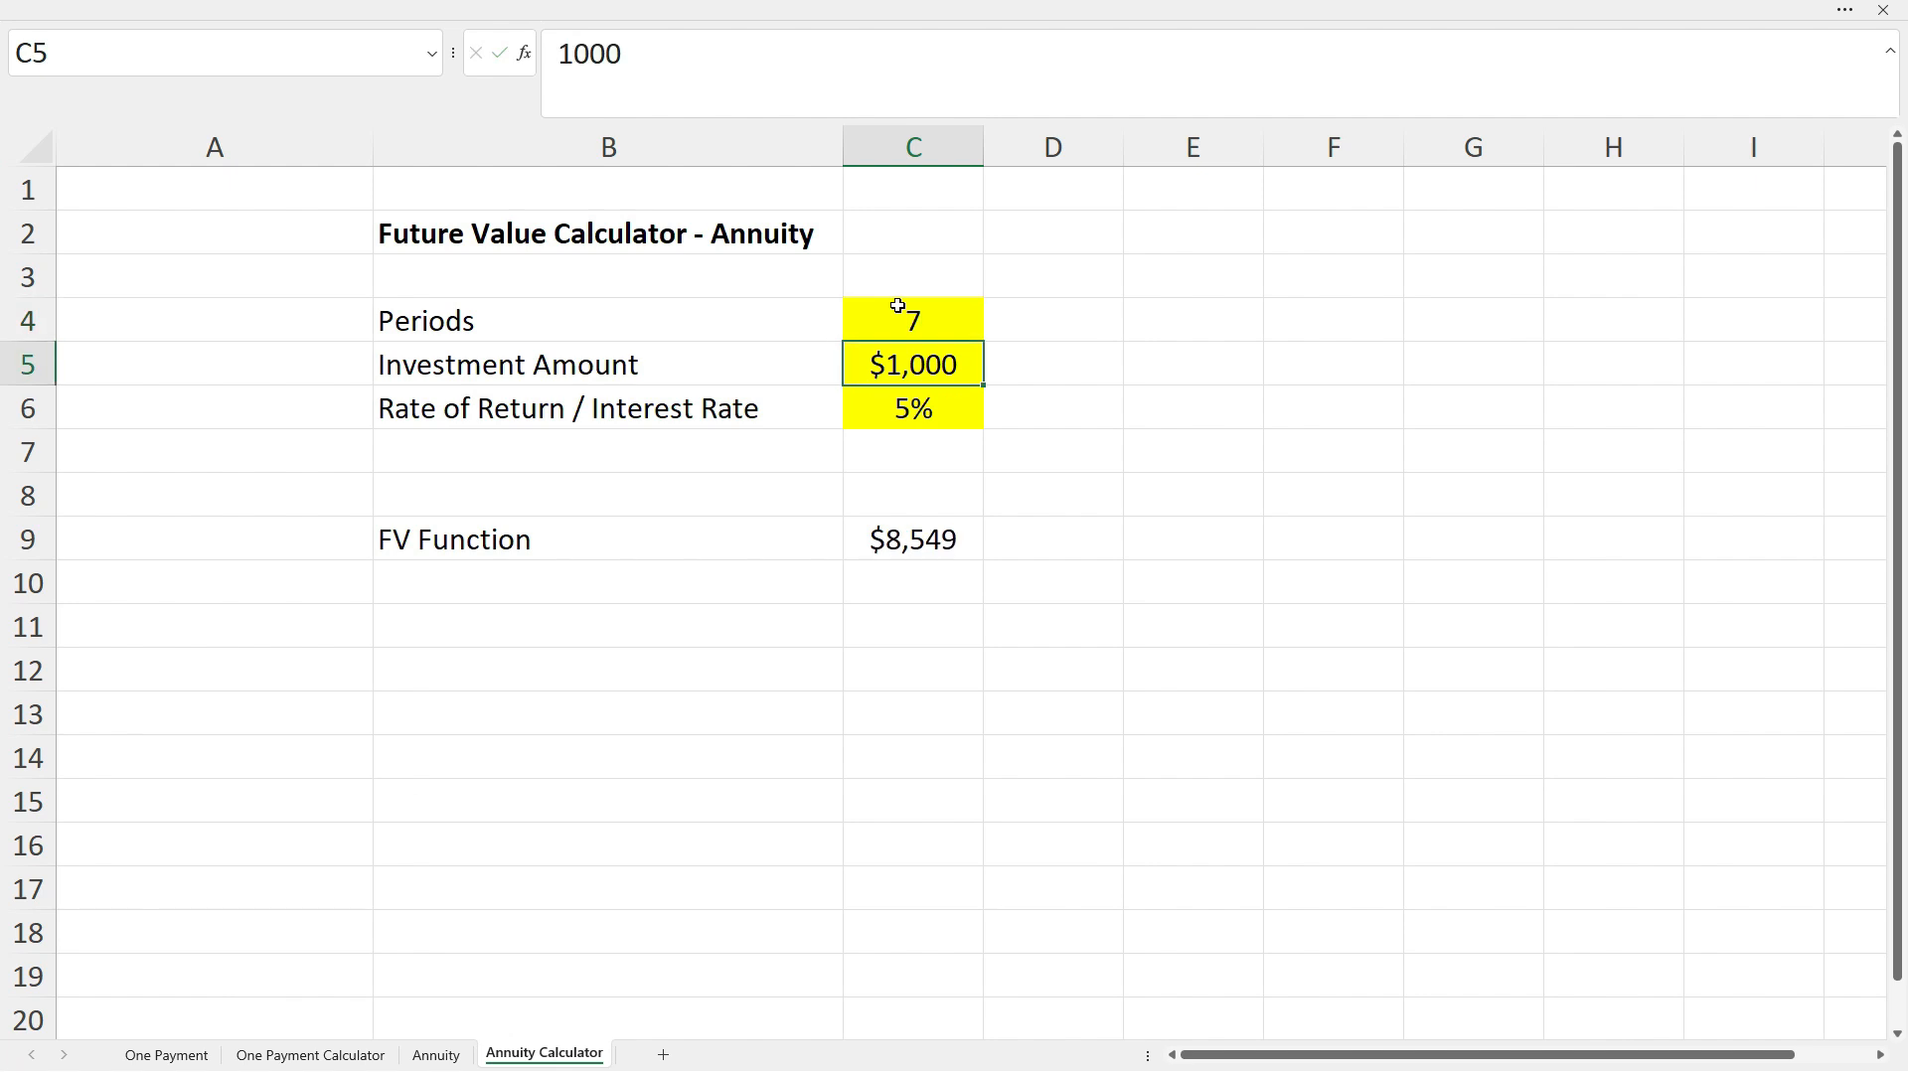
{"action": "type", "text": "200"}
{"action": "key", "text": "Return"}
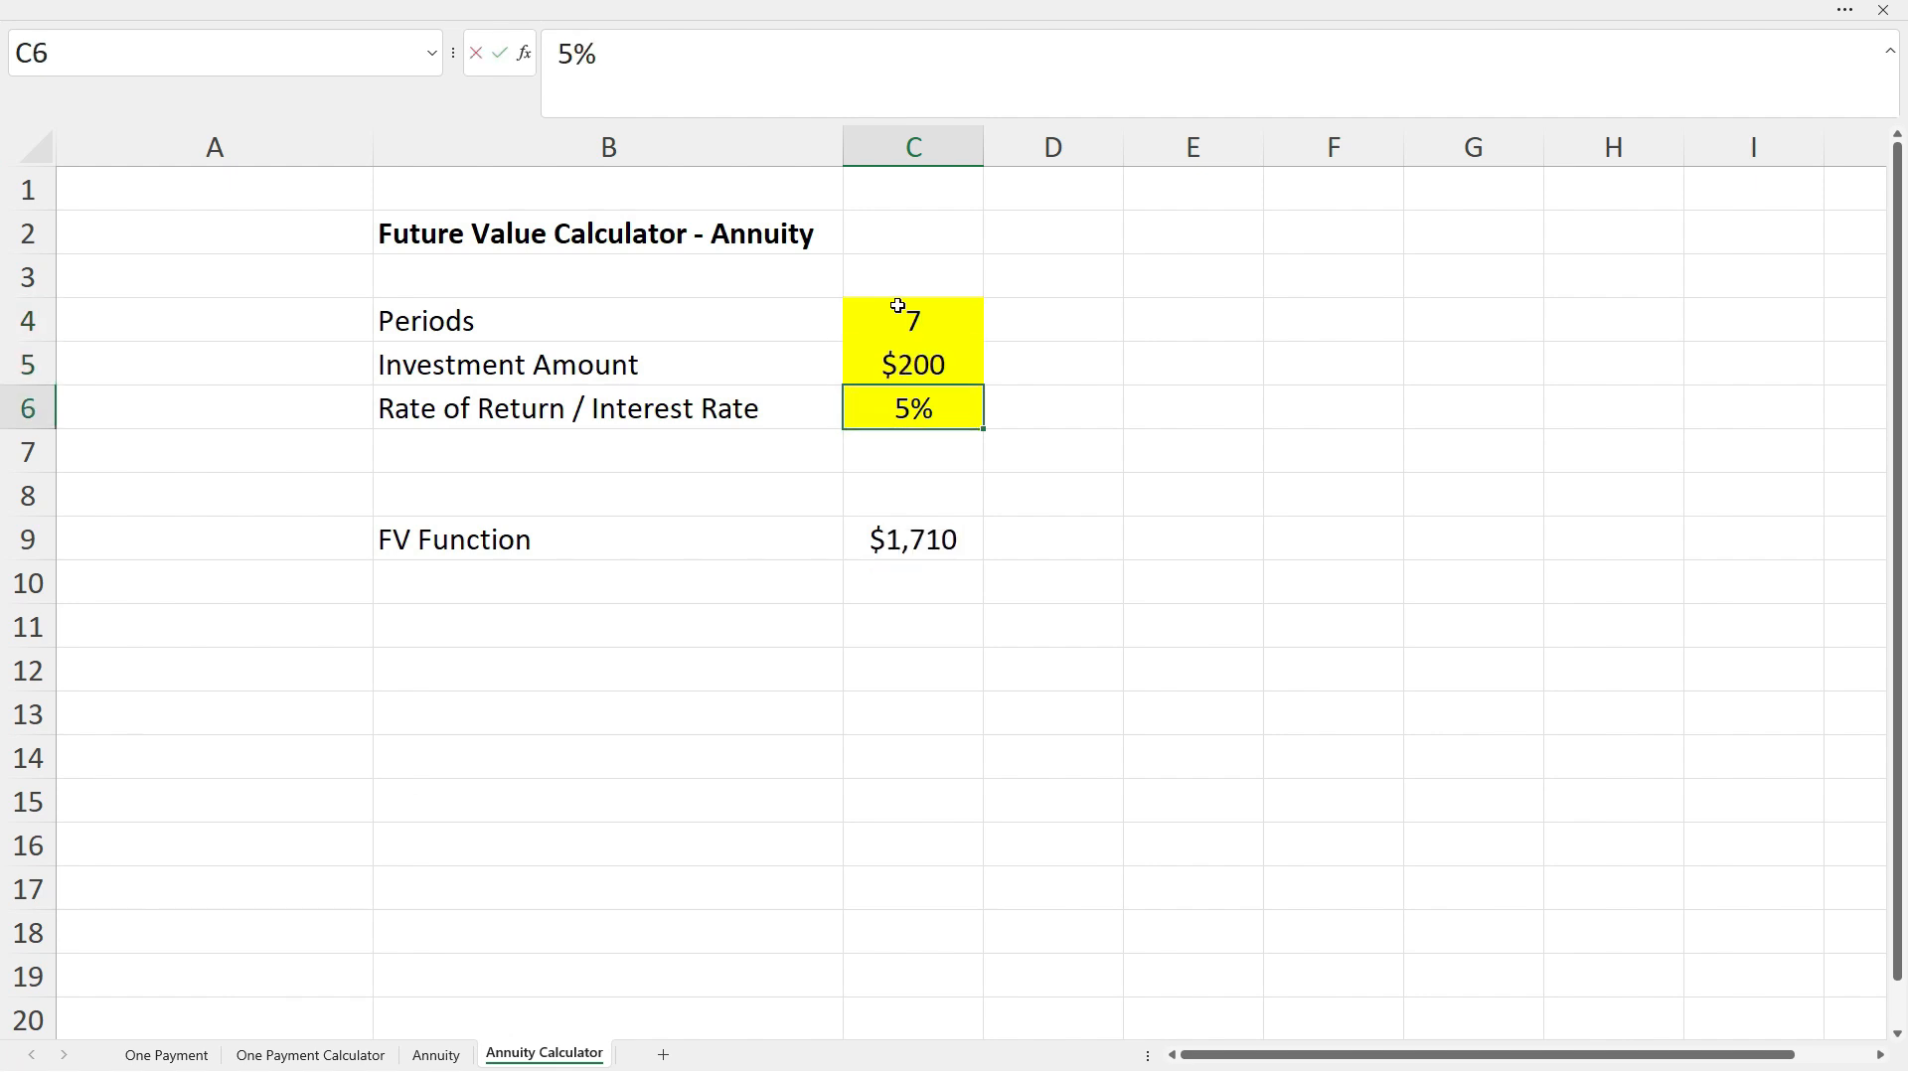
{"action": "type", "text": "8"}
{"action": "key", "text": "Return"}
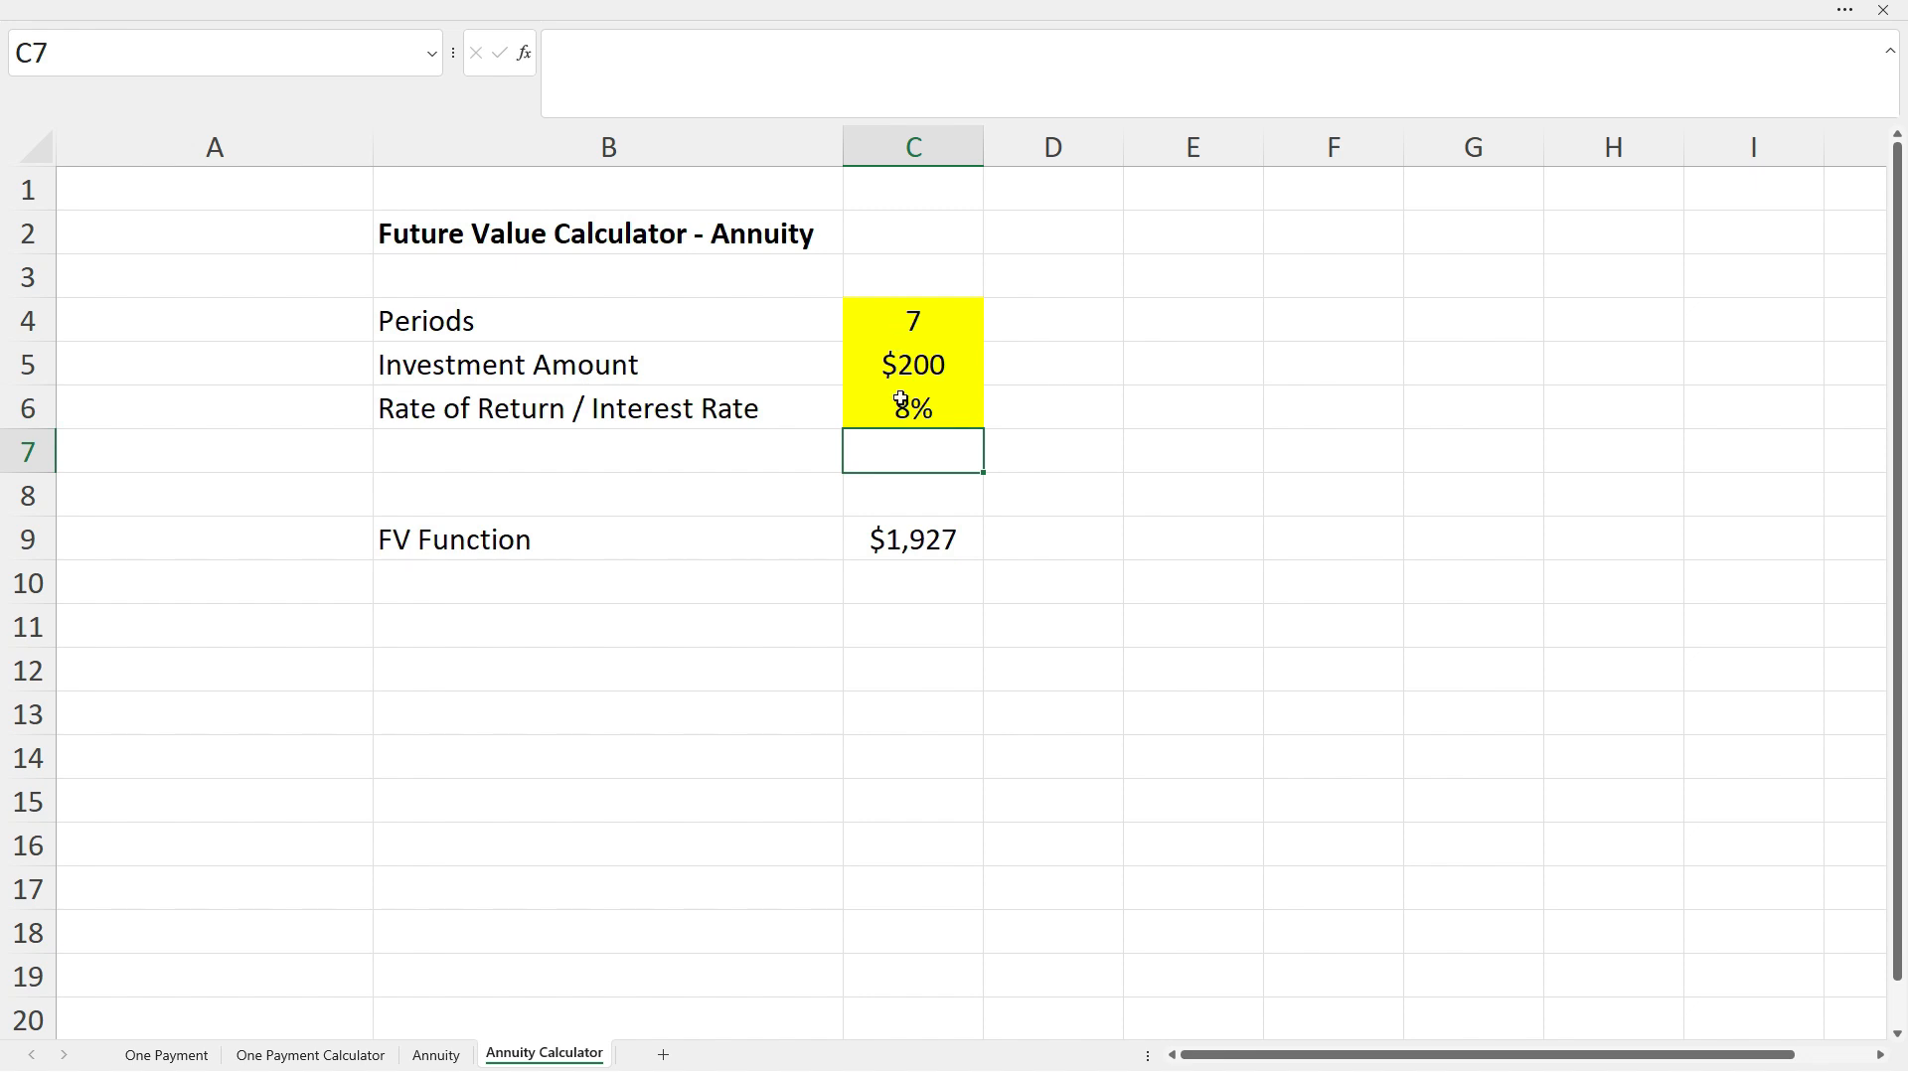
{"action": "left_click", "coordinate": [911, 629]}
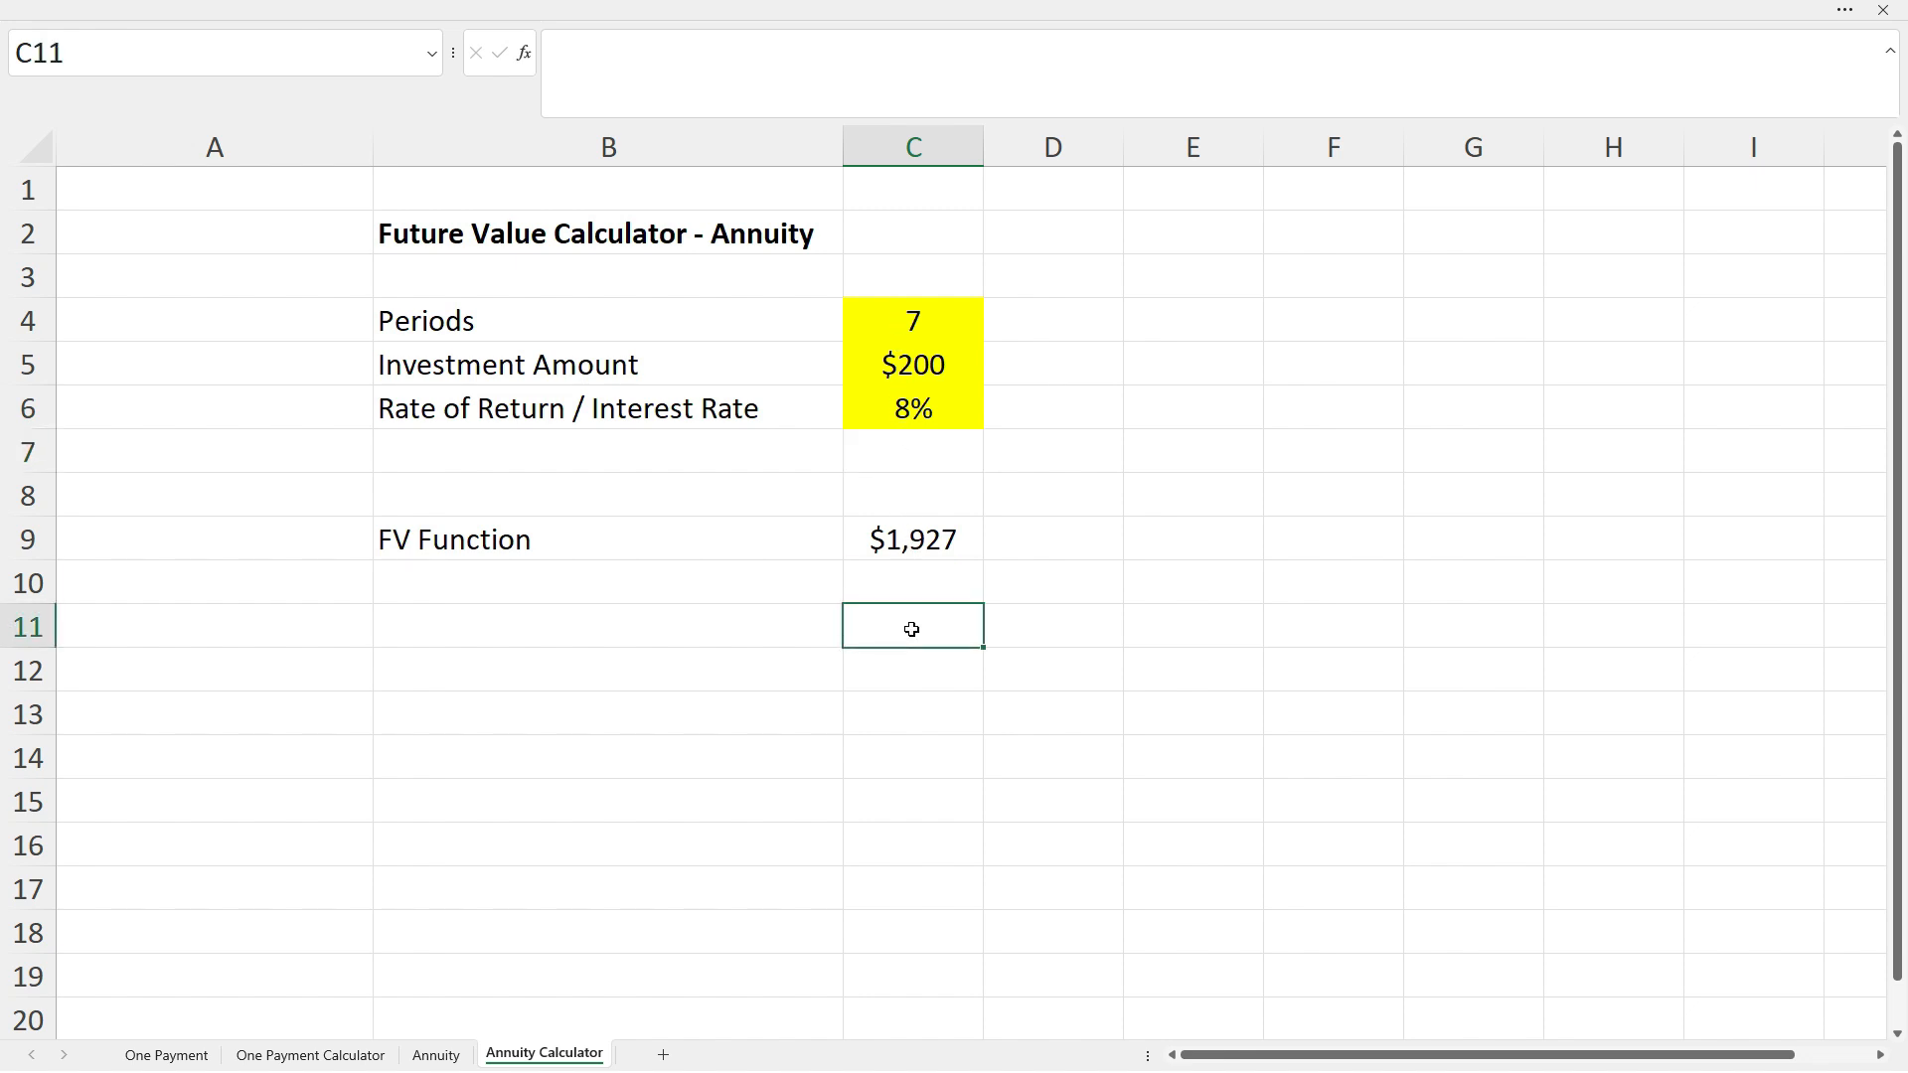